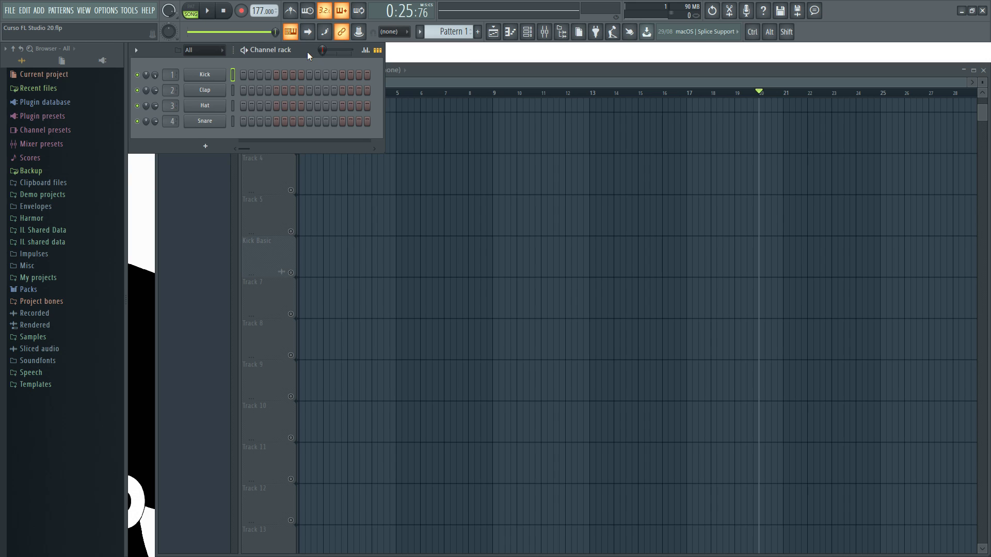
- Open the Kick channel's sampler settings, audition the sample, and place it as an audio clip on Track 5
left_click(217, 76)
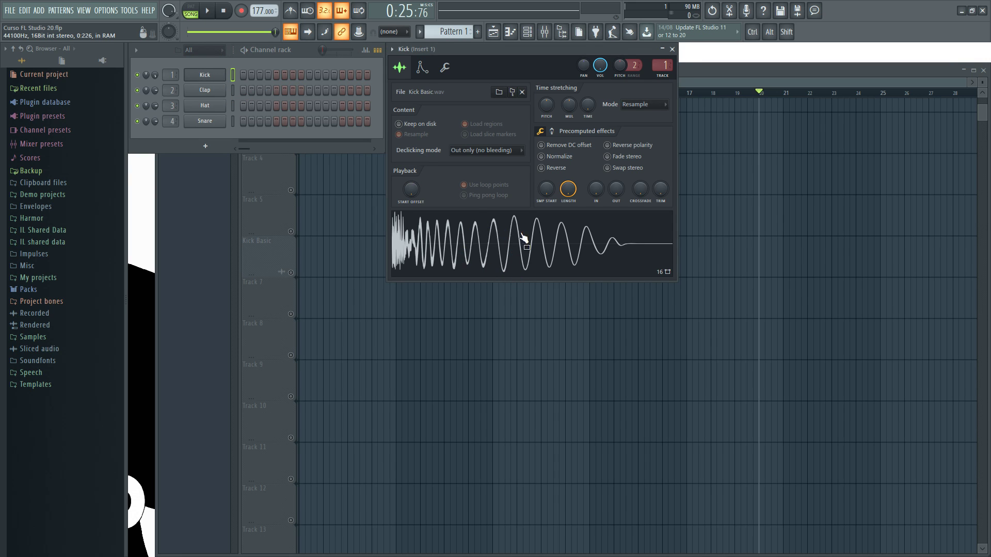
left_click(468, 241)
left_click(514, 246)
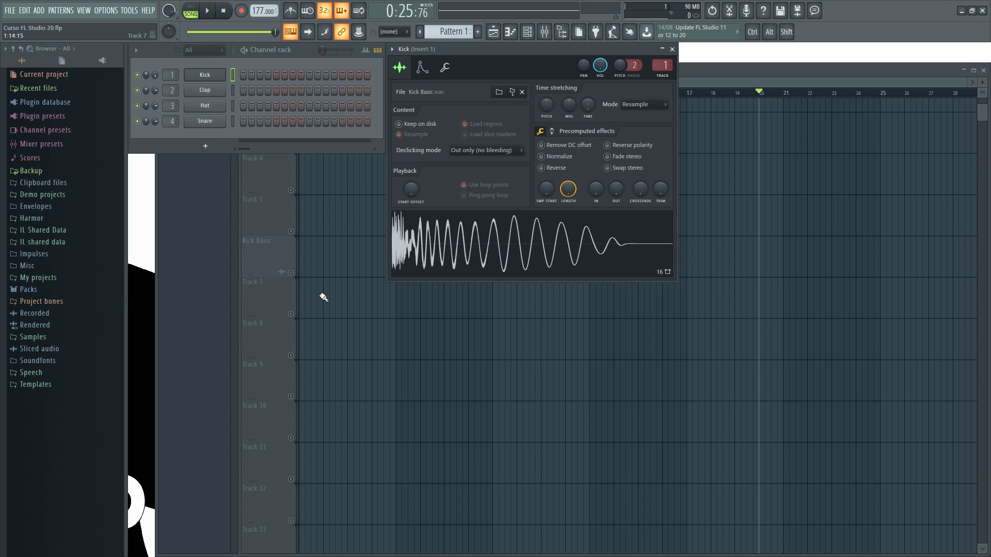
left_click_drag(444, 257, 361, 223)
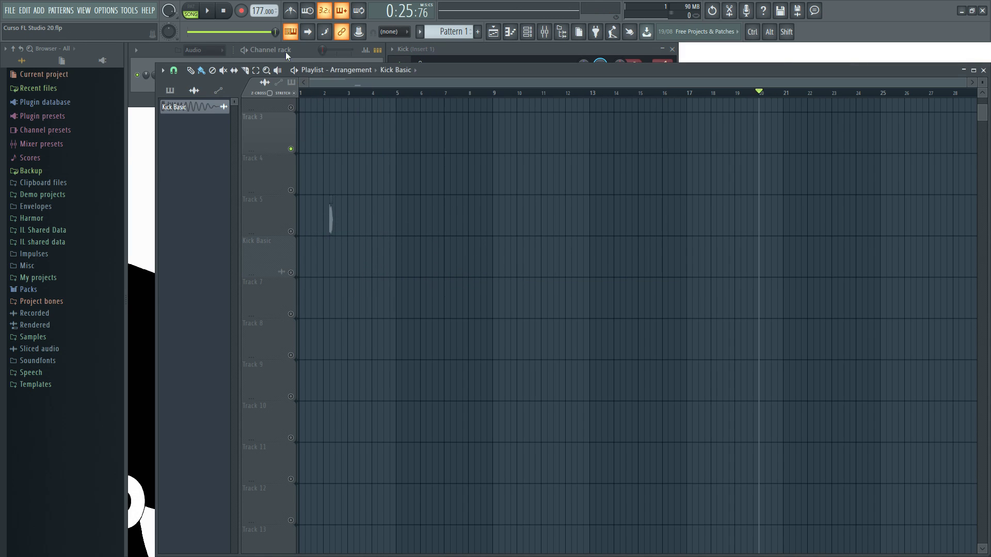
- Open the Kick Basic audio clip's channel settings to compare them with the Kick sampler's settings
left_click(282, 52)
left_click(209, 75)
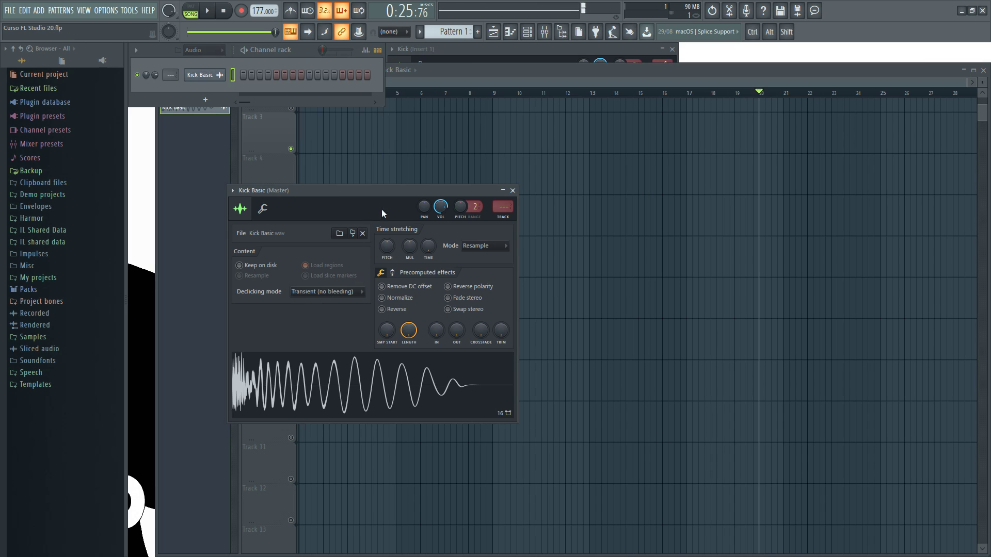
left_click(513, 190)
left_click(476, 49)
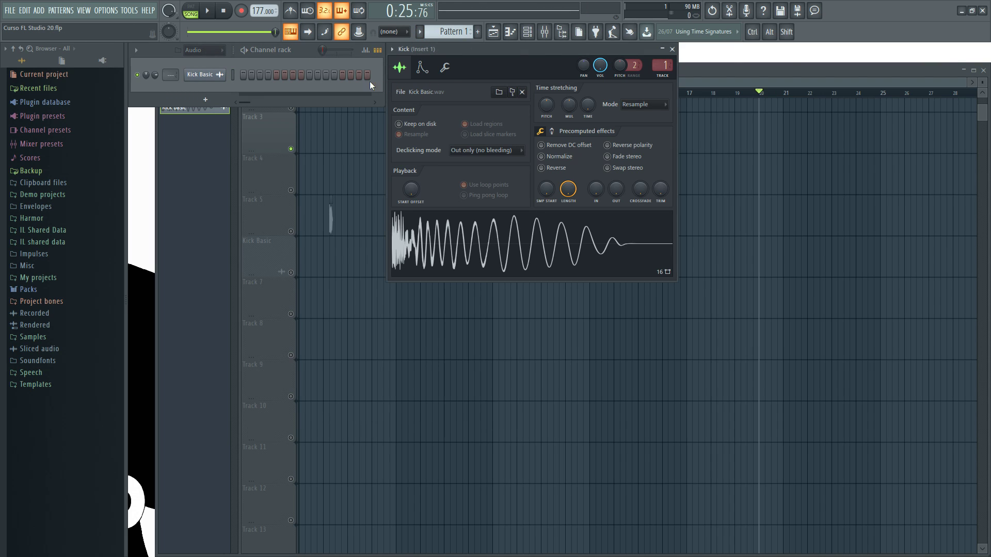
- Show all channels in the Channel rack and delete the Kick Basic audio clip channel
left_click(203, 50)
left_click(200, 61)
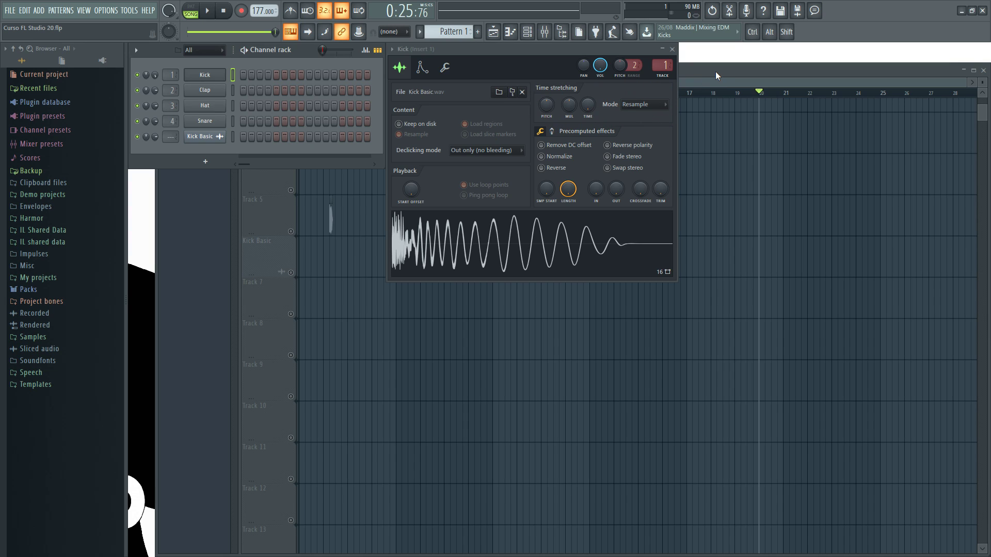
right_click(211, 137)
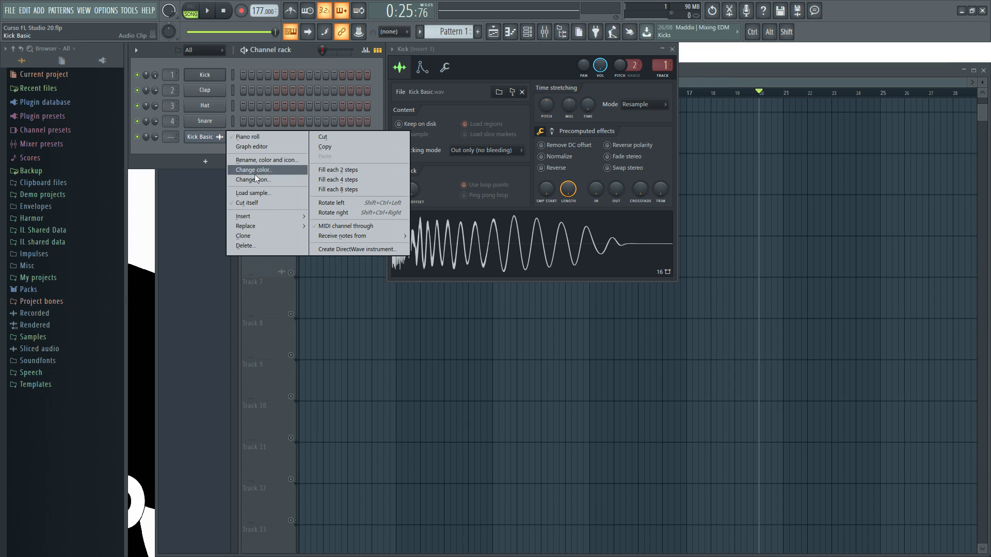
left_click(247, 246)
left_click(548, 312)
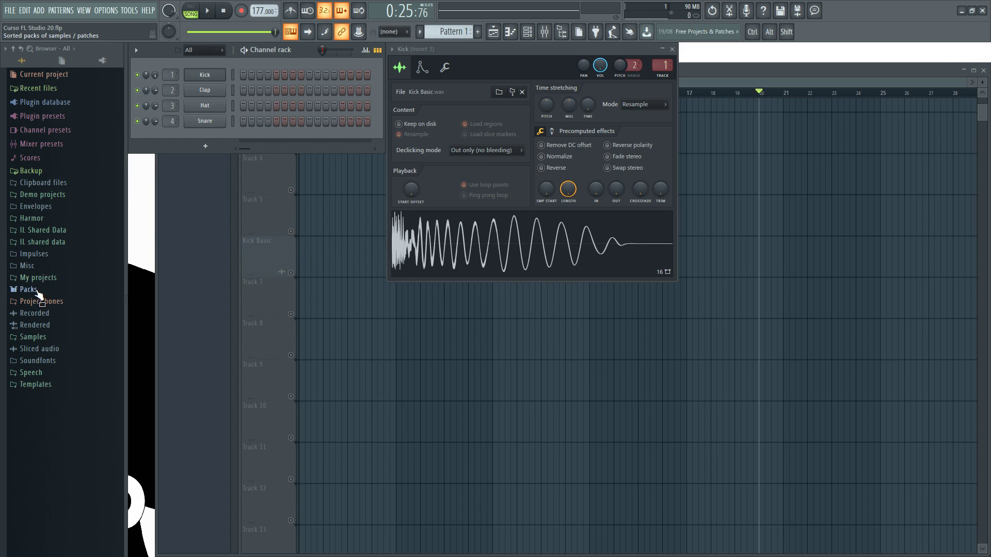
- Preview samples in the Vocals folder of Packs and add Laurie Webb Baby to the Channel rack as a new channel
left_click(32, 289)
left_click(40, 397)
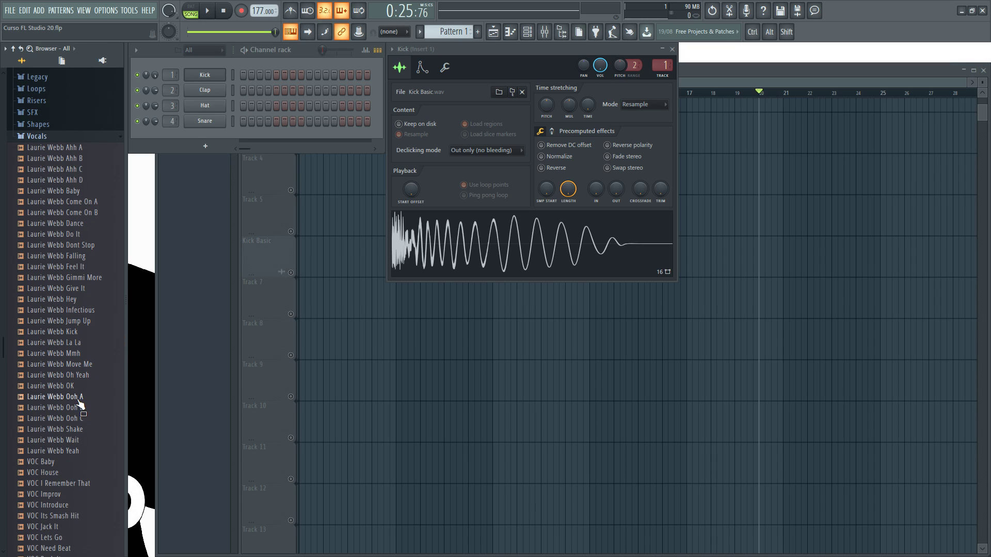
left_click(80, 399)
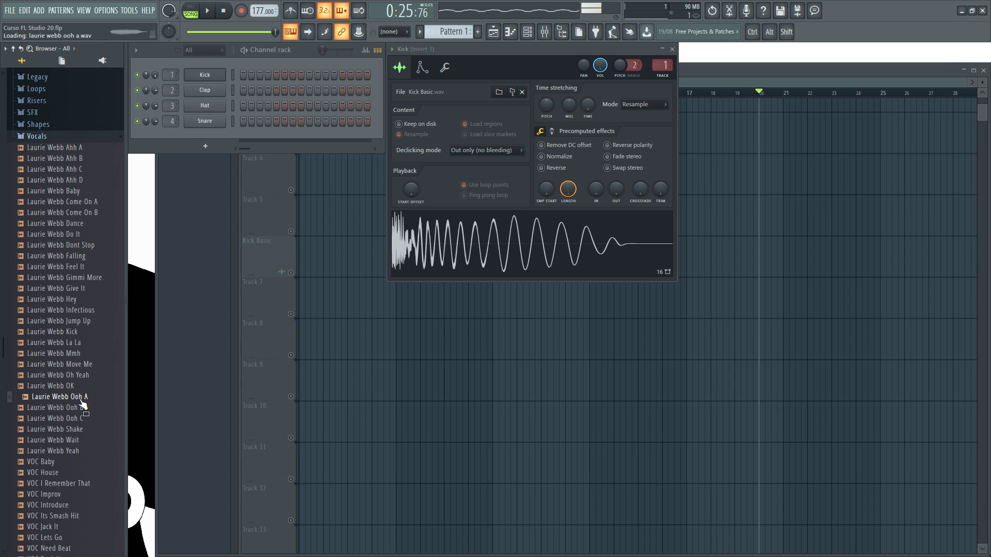
left_click(83, 407)
left_click(64, 169)
left_click(64, 160)
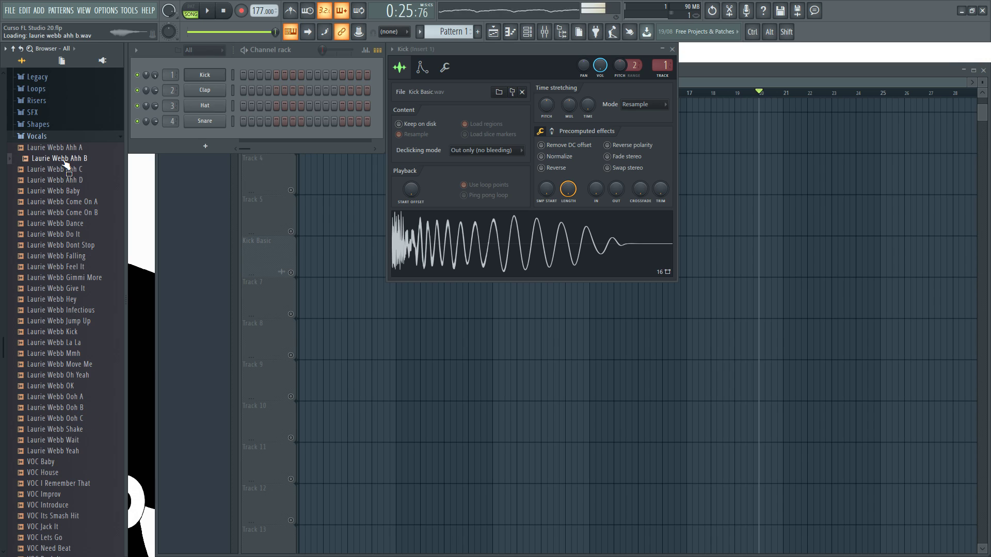
left_click(70, 180)
left_click(80, 191)
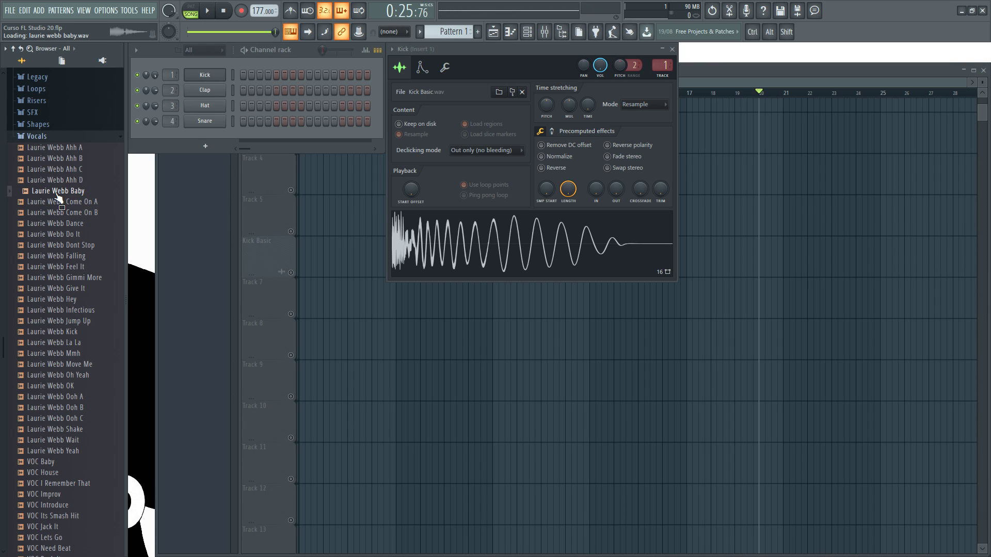
left_click_drag(57, 199, 203, 136)
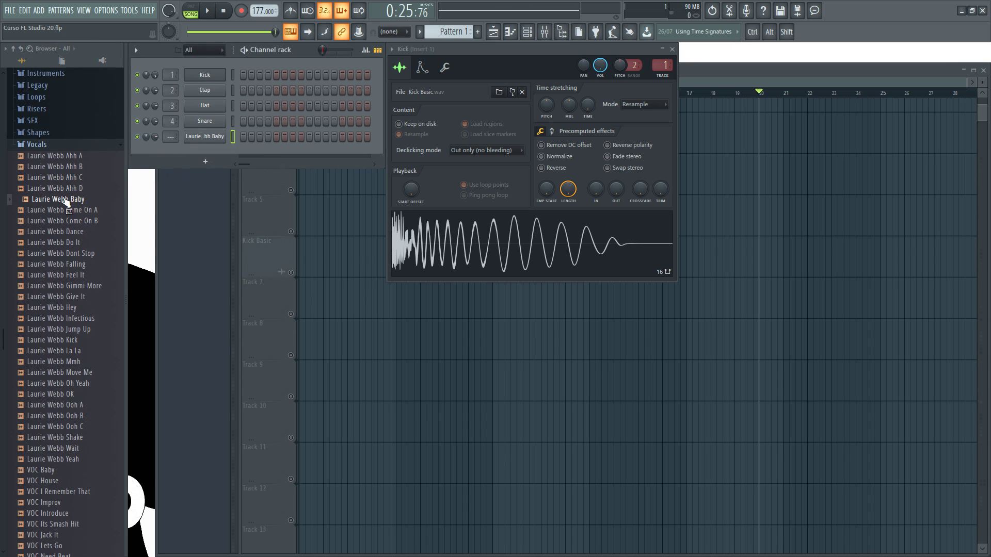
- Place the Laurie Webb Baby sample as an audio clip at bar 1 of Track 2 and unmute all playlist tracks
left_click_drag(54, 204, 288, 150)
scroll(321, 199, "up", 2)
left_click_drag(297, 194, 303, 130)
right_click(303, 126)
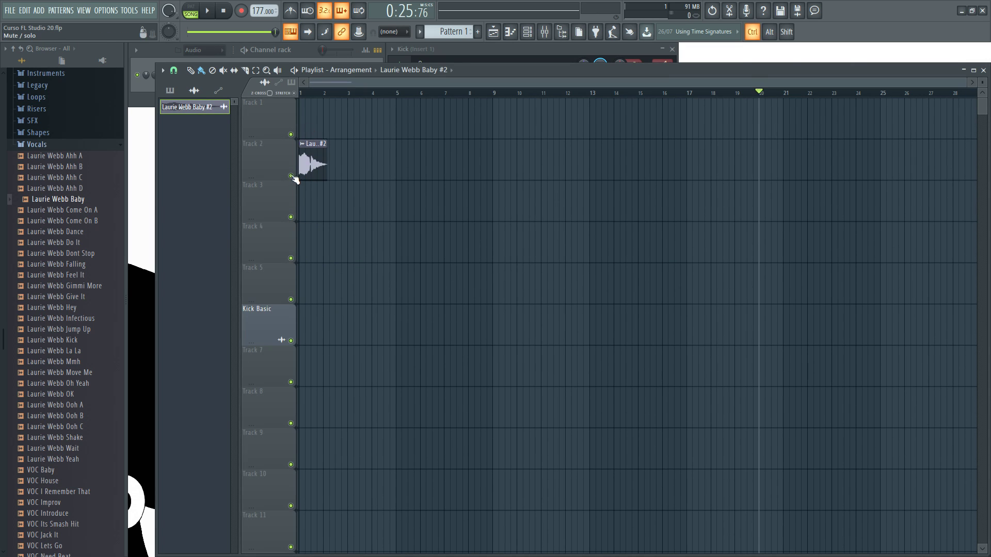
scroll(309, 185, "up", 4)
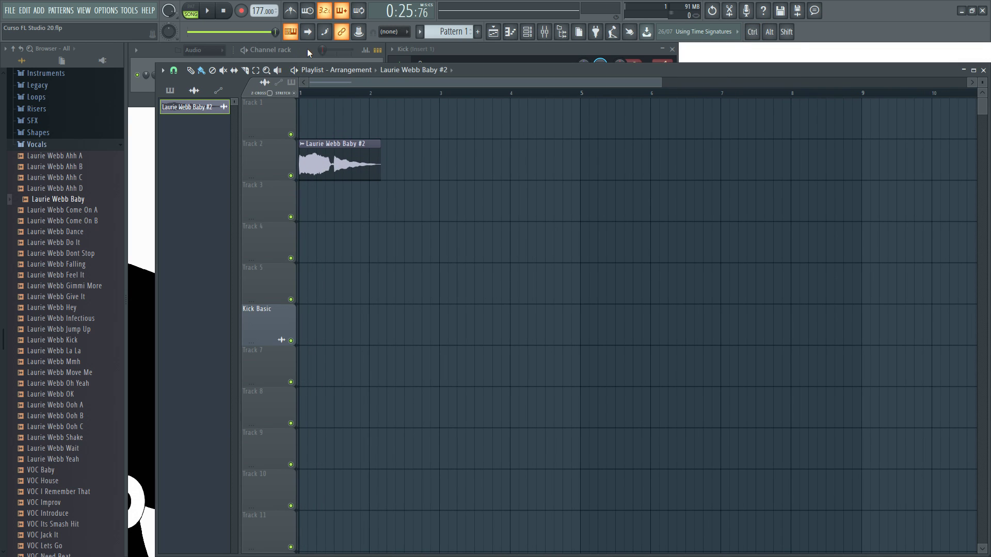
- Show all channels in the Channel rack and open the Laurie Webb Baby sampler's settings over the playlist
left_click(307, 48)
left_click(204, 50)
left_click(204, 60)
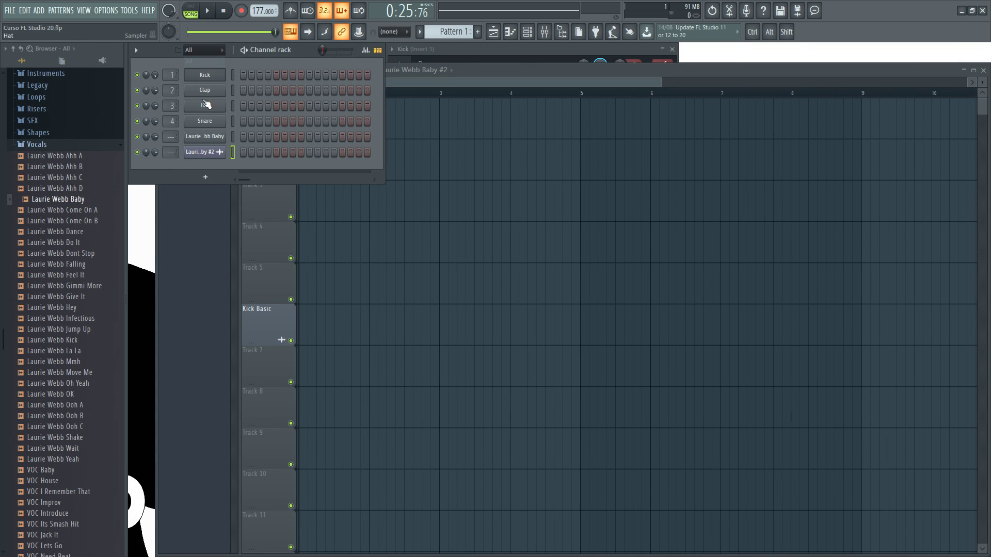
left_click(210, 137)
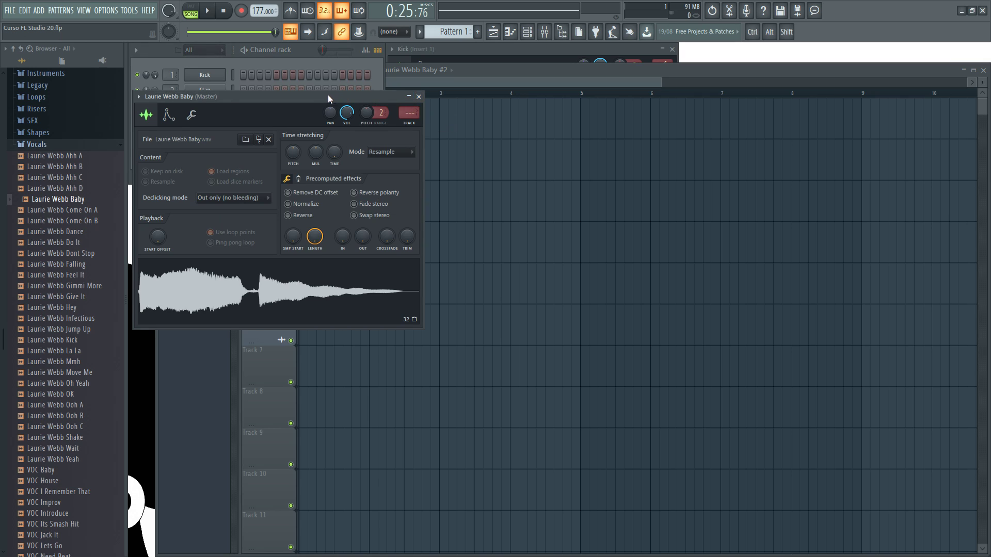
left_click_drag(326, 94, 838, 119)
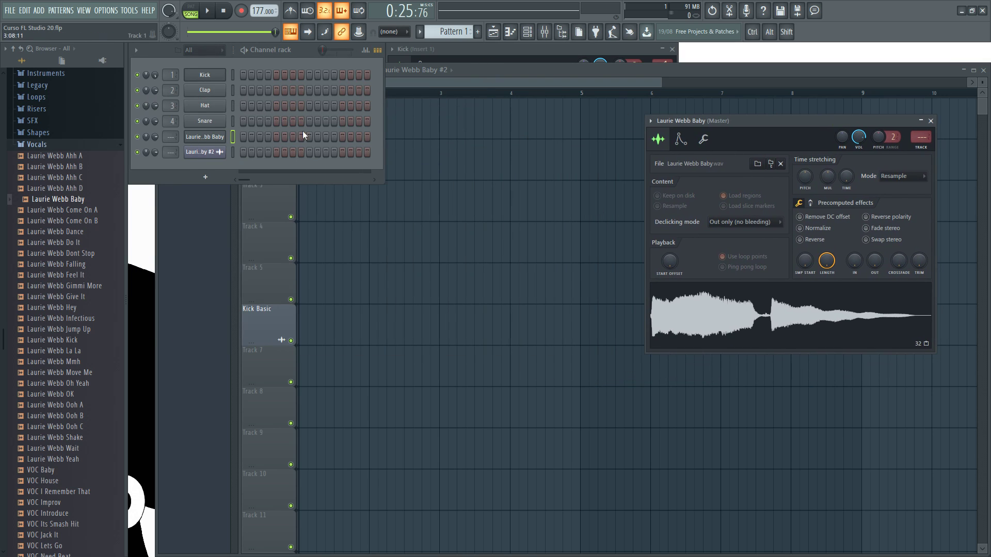
left_click_drag(779, 130, 617, 130)
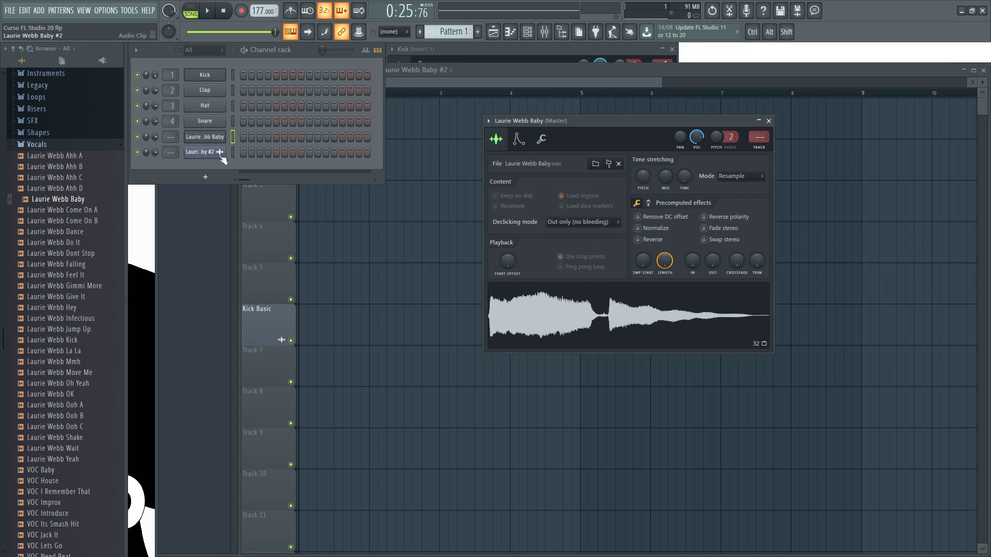
- Examine the Laurie Webb Baby #2 audio clip channel's settings and return to the playlist
left_click(204, 153)
left_click_drag(265, 137, 367, 206)
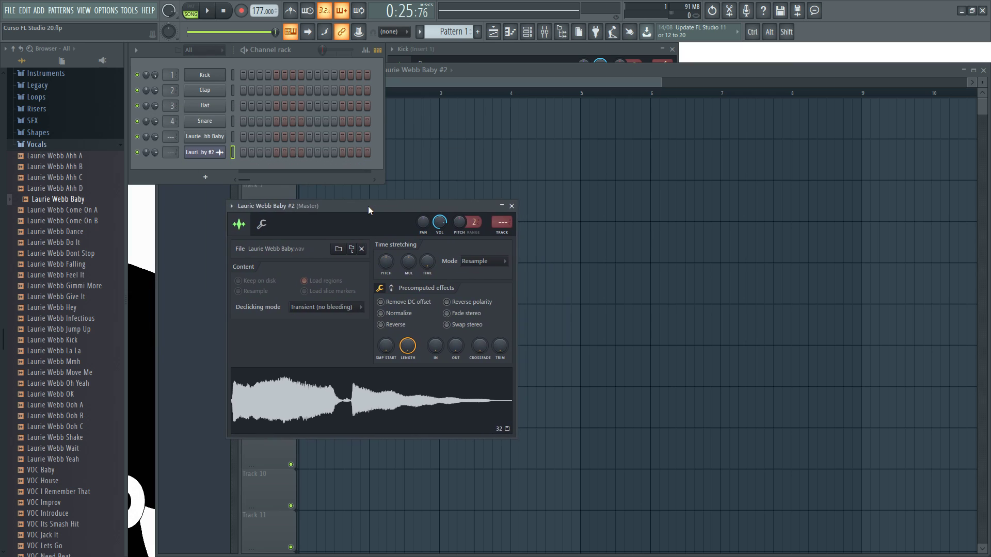
left_click(459, 155)
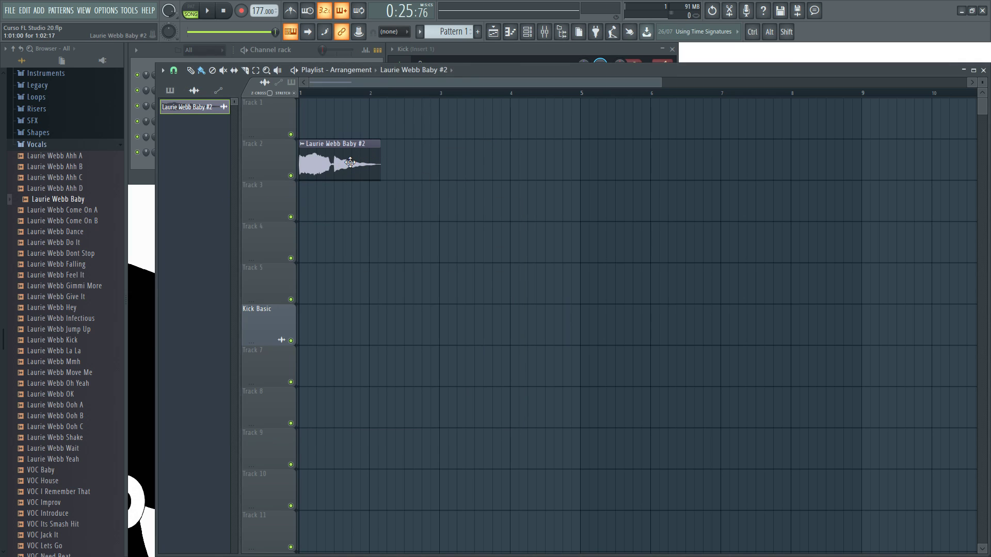
- View the pattern and audio clip lists in the playlist picker, and open the Laurie Webb Baby #2 clip's settings
left_click(170, 91)
left_click(194, 91)
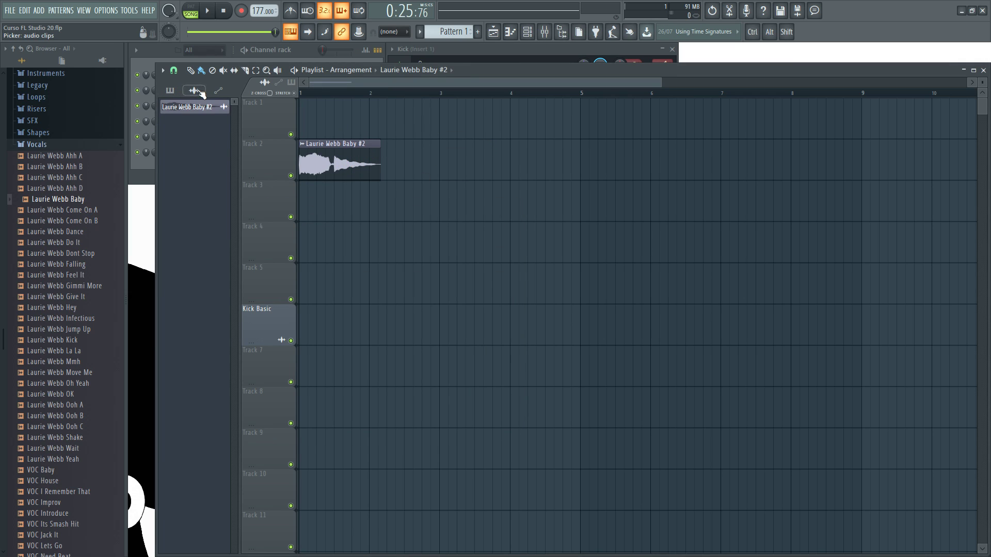
double_click(341, 160)
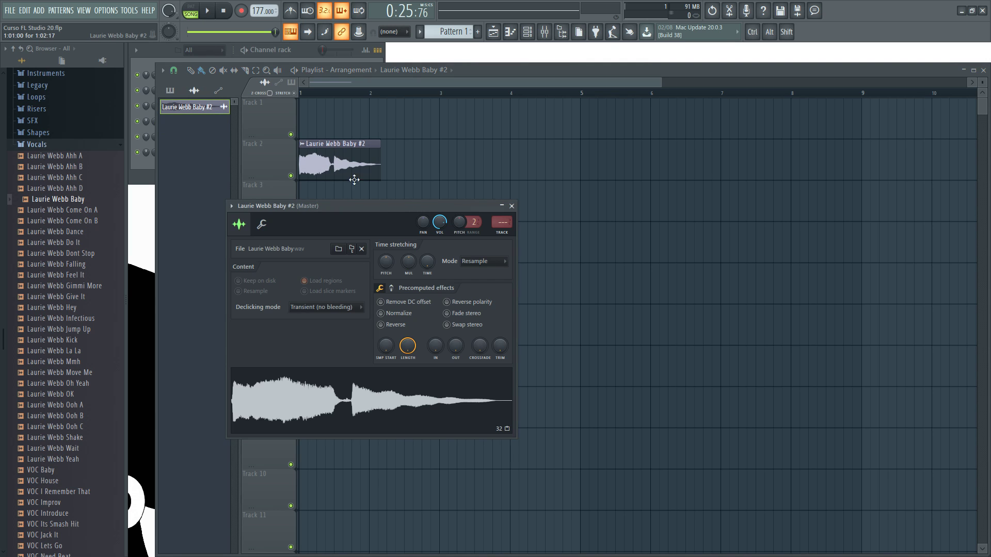
left_click_drag(314, 206, 476, 51)
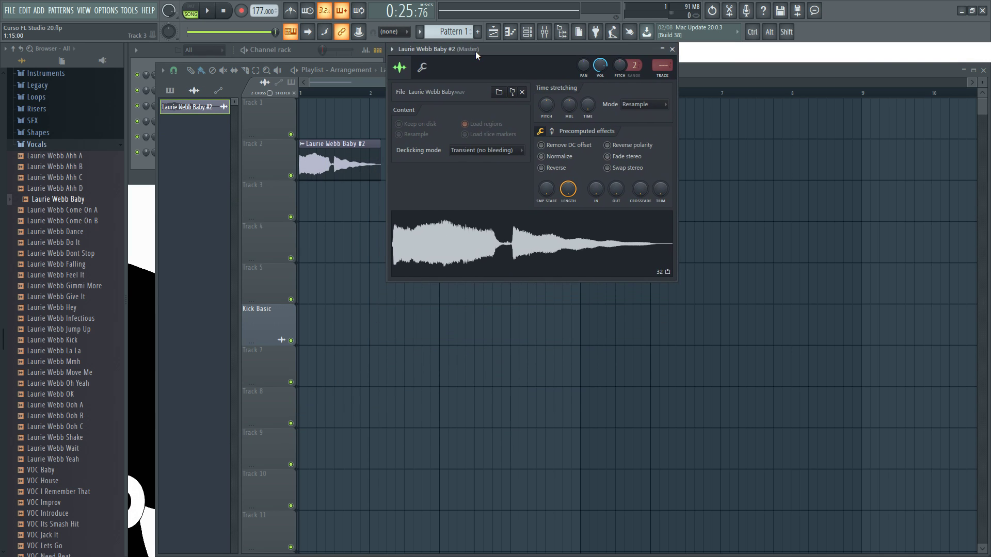
left_click(305, 50)
left_click(212, 137)
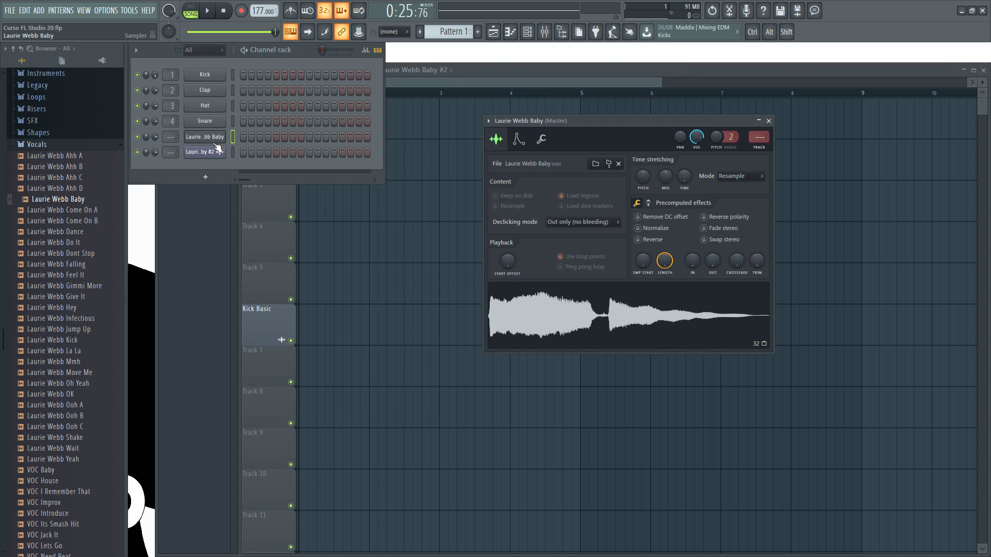
left_click(204, 153)
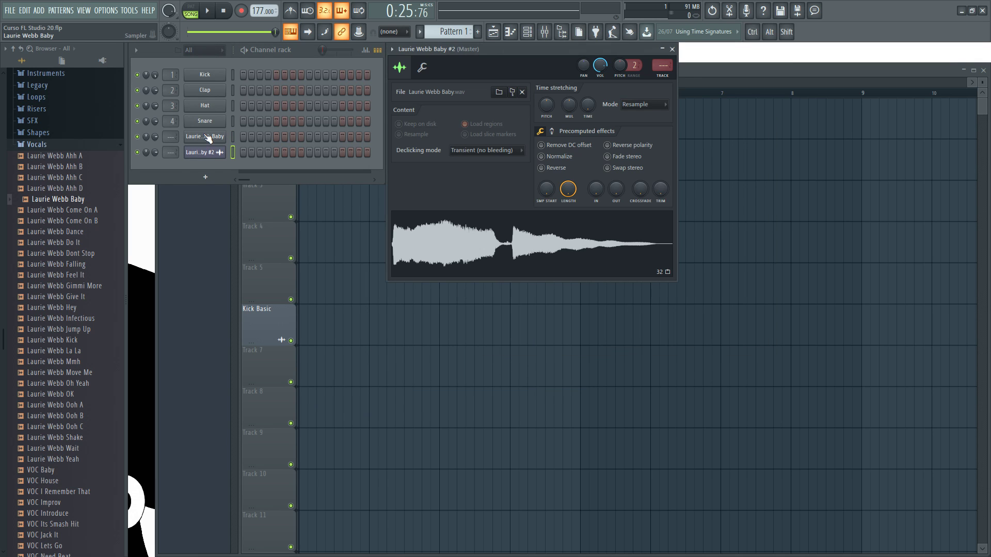
left_click(208, 138)
left_click_drag(593, 122, 499, 53)
left_click(701, 66)
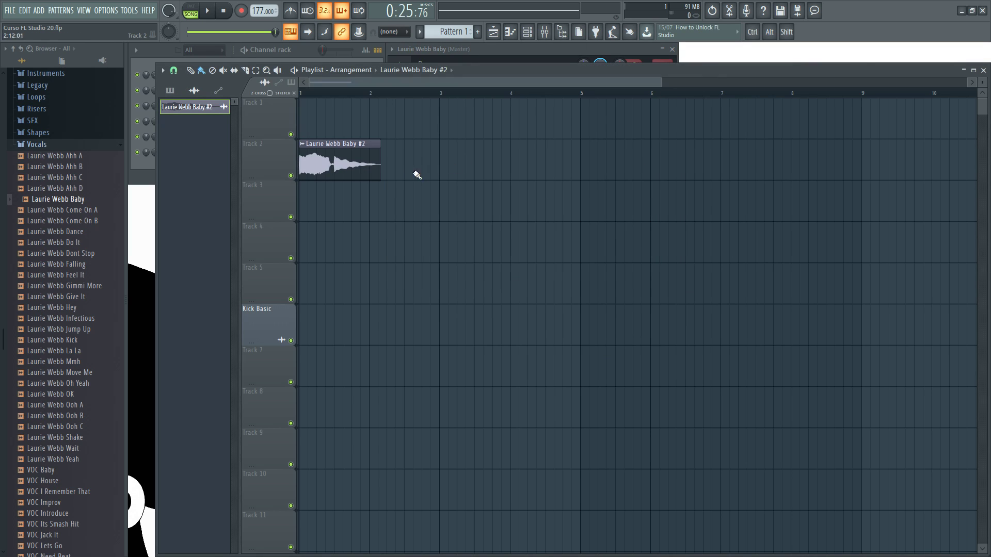
- Reopen the Laurie Webb Baby #2 clip's settings from the playlist and view the Channel rack beside it
double_click(350, 158)
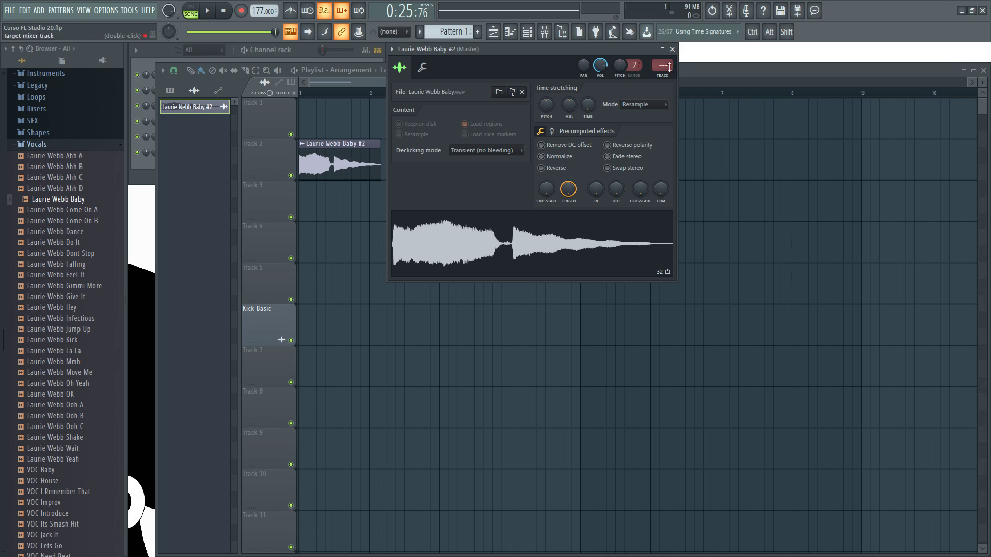
left_click(301, 49)
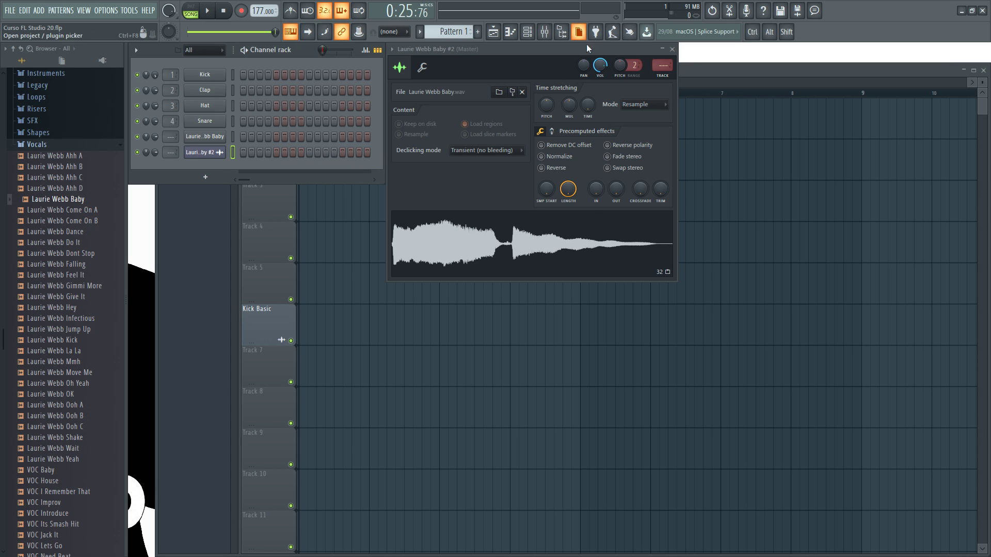
left_click(698, 69)
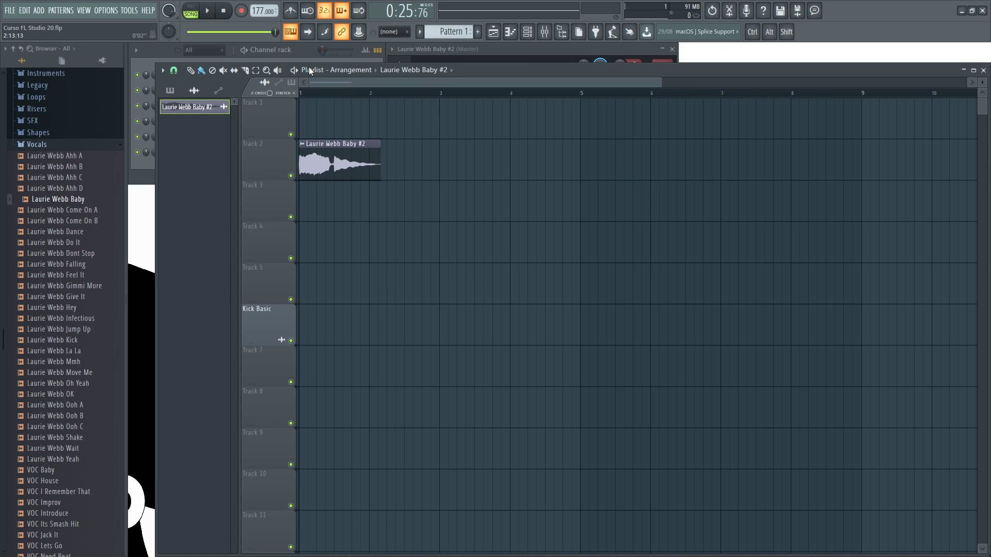
left_click(305, 51)
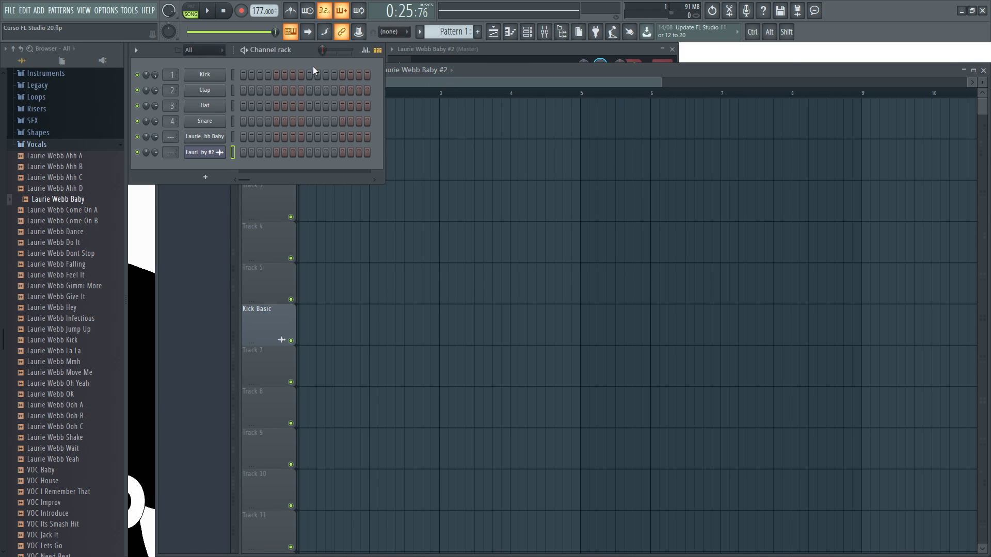
- Alternate between the Laurie Webb Baby and Laurie Webb Baby #2 channel settings to examine the sampler and audio clip differences
left_click(221, 140)
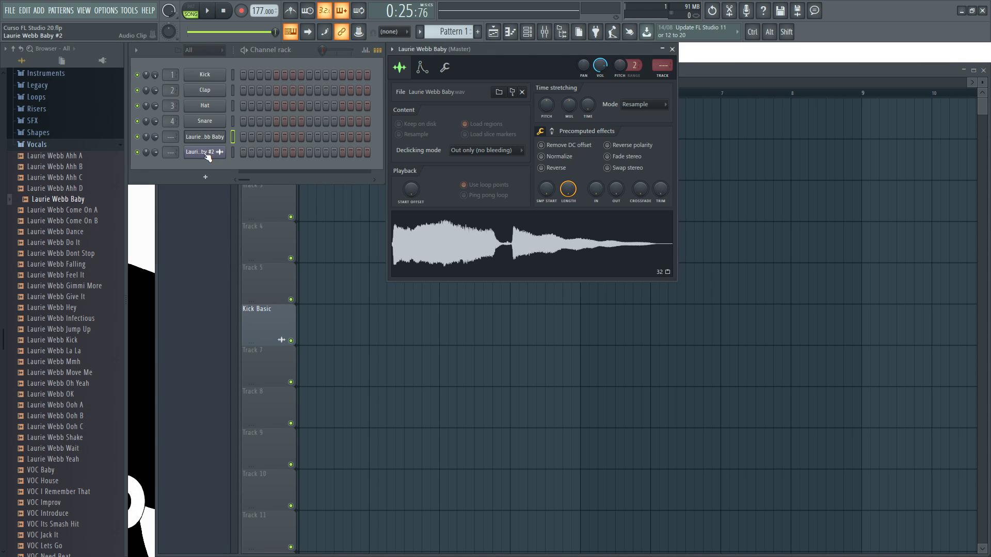
left_click(199, 153)
left_click(207, 138)
left_click(199, 155)
left_click(201, 161)
left_click(201, 158)
left_click(201, 159)
- Move the Laurie Webb Baby #2 clip to the Kick Basic track, starting just before bar 3
left_click_drag(507, 49, 577, 54)
left_click(786, 74)
left_click_drag(341, 159, 471, 338)
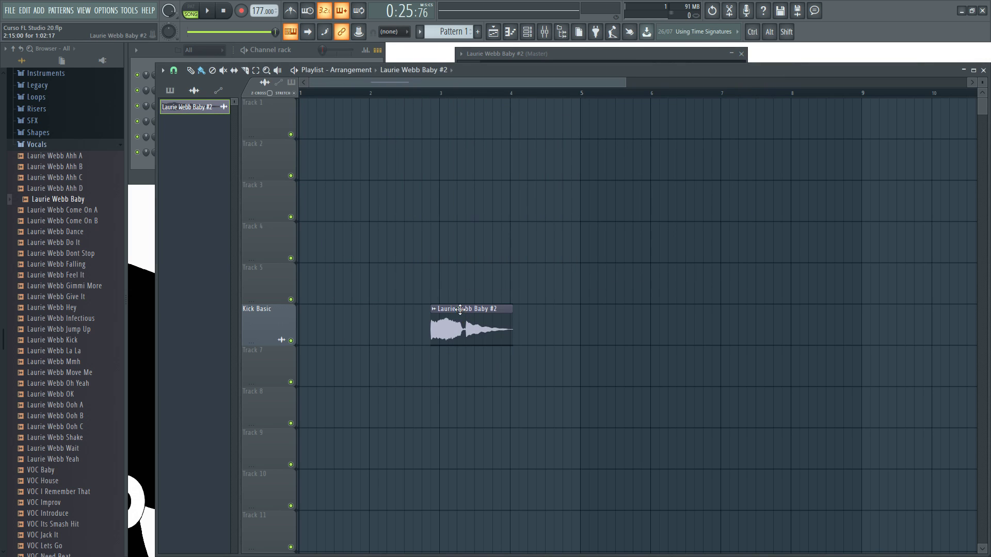
scroll(463, 296, "up", 2, "ctrl")
- Bring the clip's settings window back in front of the playlist and collapse the browser to its top-level folders
left_click(624, 54)
left_click_drag(587, 55, 519, 50)
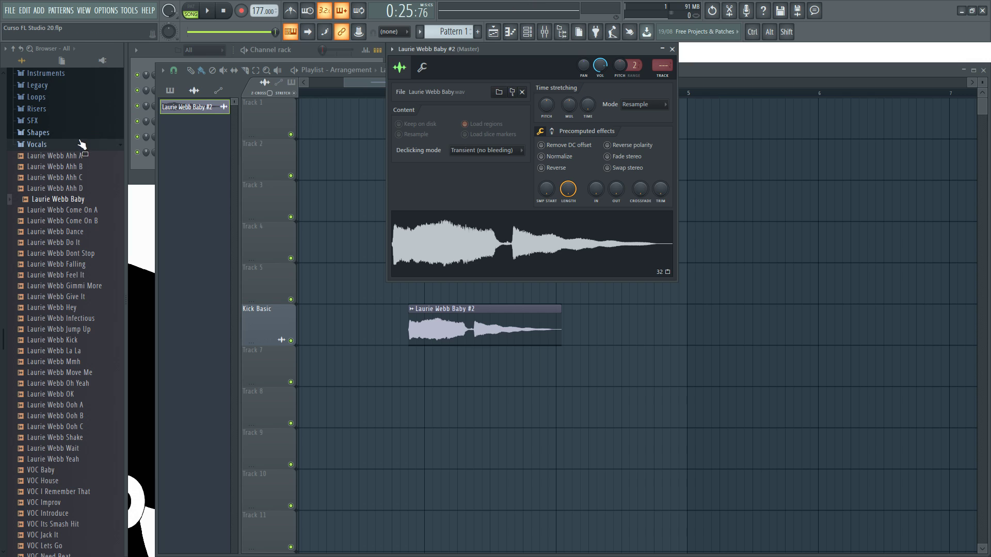
left_click(59, 145)
left_click(13, 49)
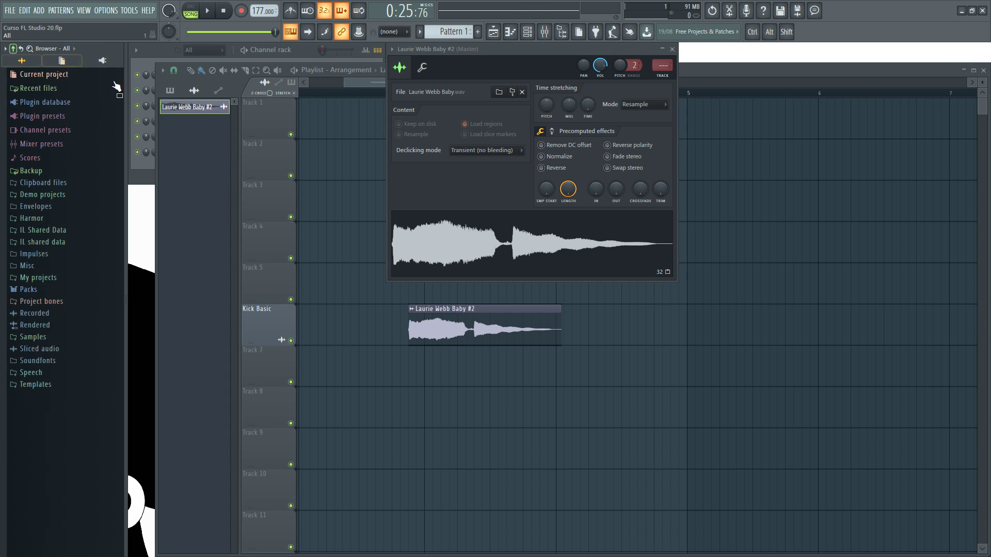
- Move the Laurie Webb Baby #2 clip to Track 4 at bar 3, enable audio stretching and lengthen the clip to 1:04:17
left_click(606, 52)
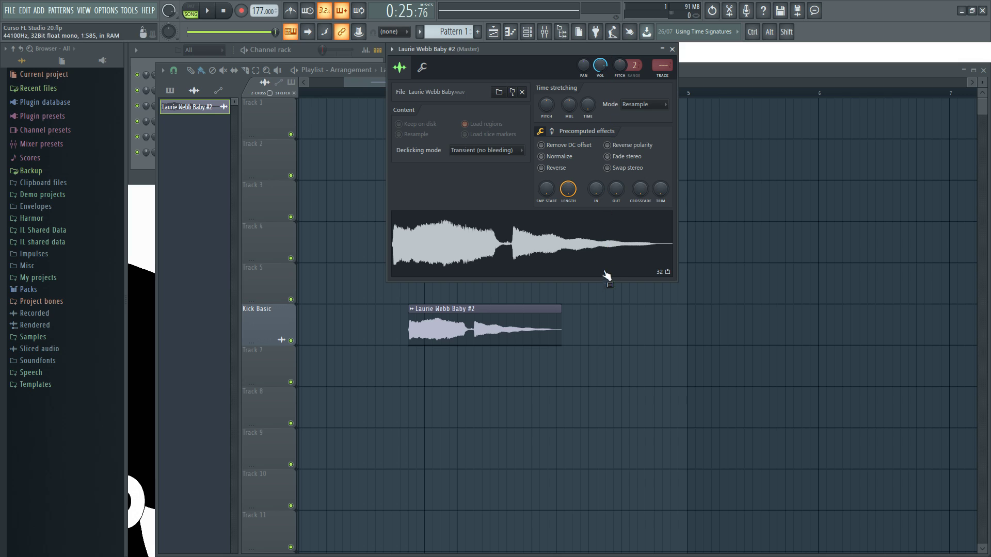
left_click(478, 324)
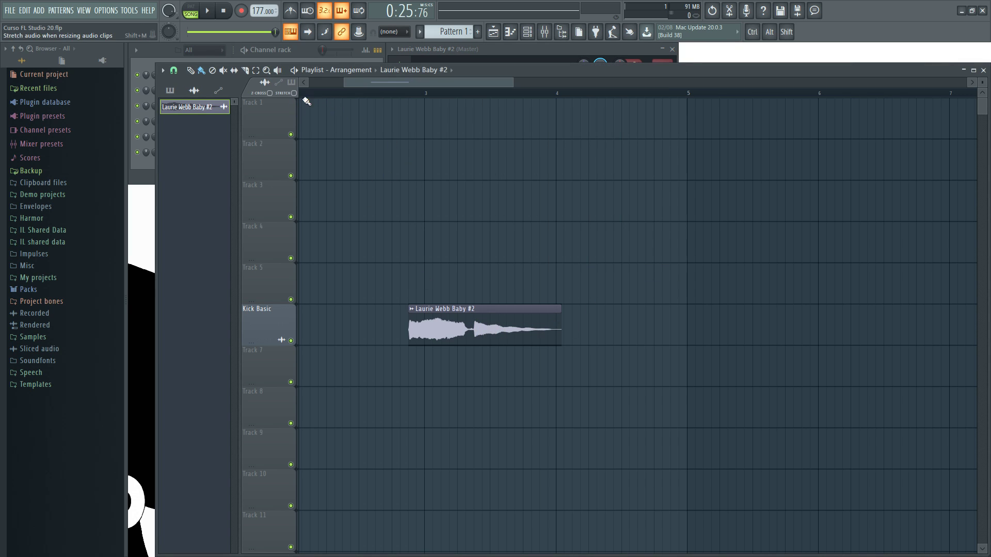
left_click_drag(442, 325, 460, 284)
left_click_drag(460, 235, 451, 235)
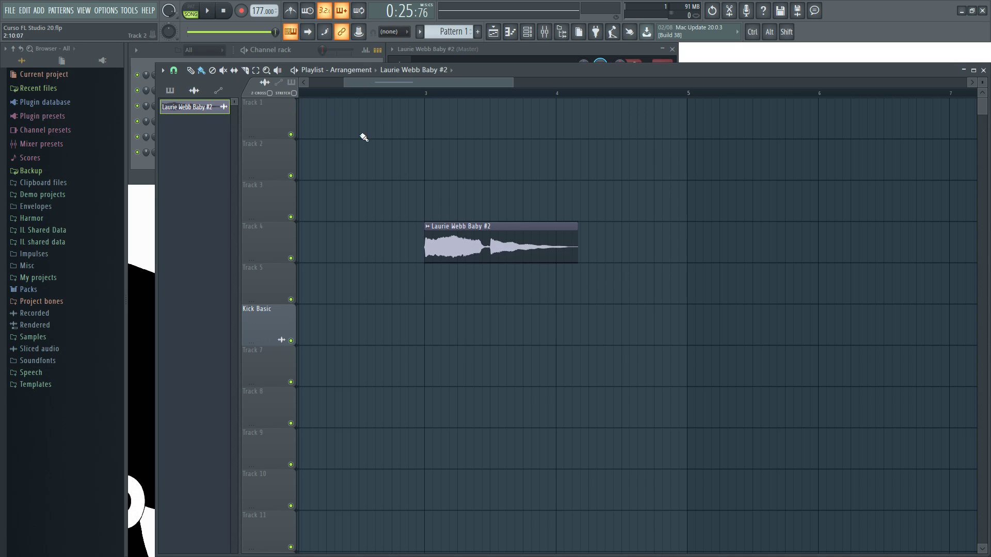
left_click(295, 94)
mouse_move(575, 243)
left_mouse_down()
mouse_move(465, 259)
mouse_move(723, 244)
mouse_move(552, 250)
mouse_move(589, 251)
left_mouse_up()
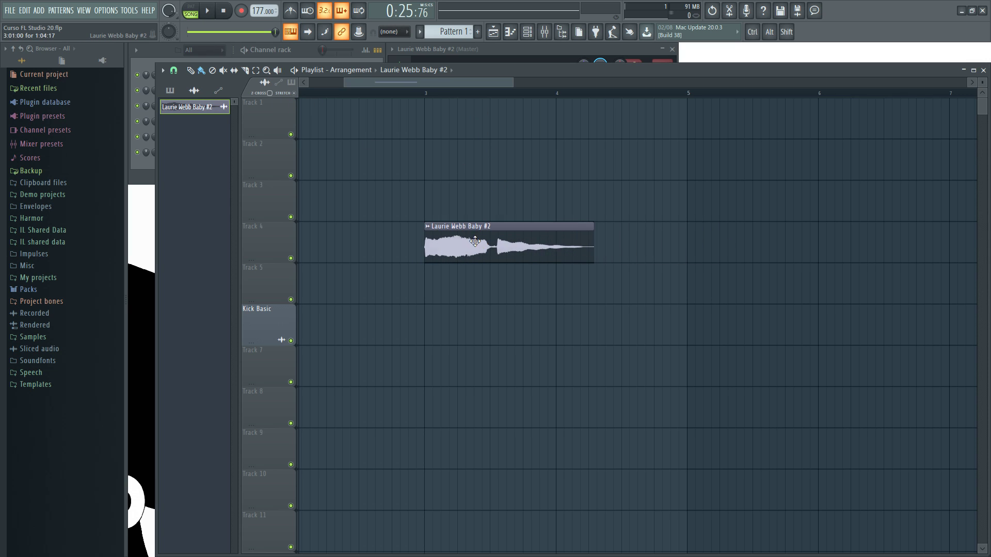
- Move the clip to the start of bar 1 on Track 4 and play it from the beginning
left_click_drag(482, 243, 335, 242)
left_click_drag(399, 81, 367, 80)
left_click_drag(471, 243, 357, 243)
left_click(305, 98)
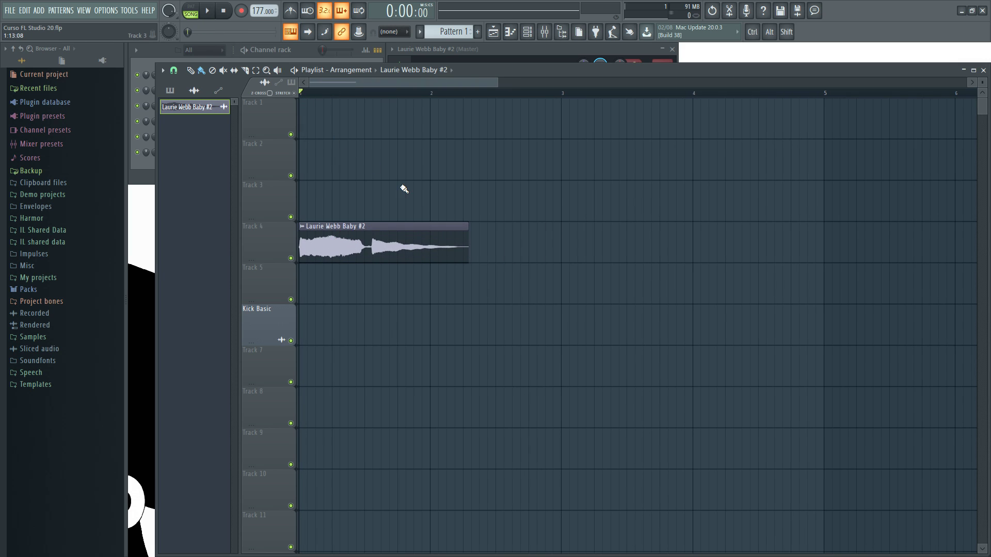
key("space")
key("space")
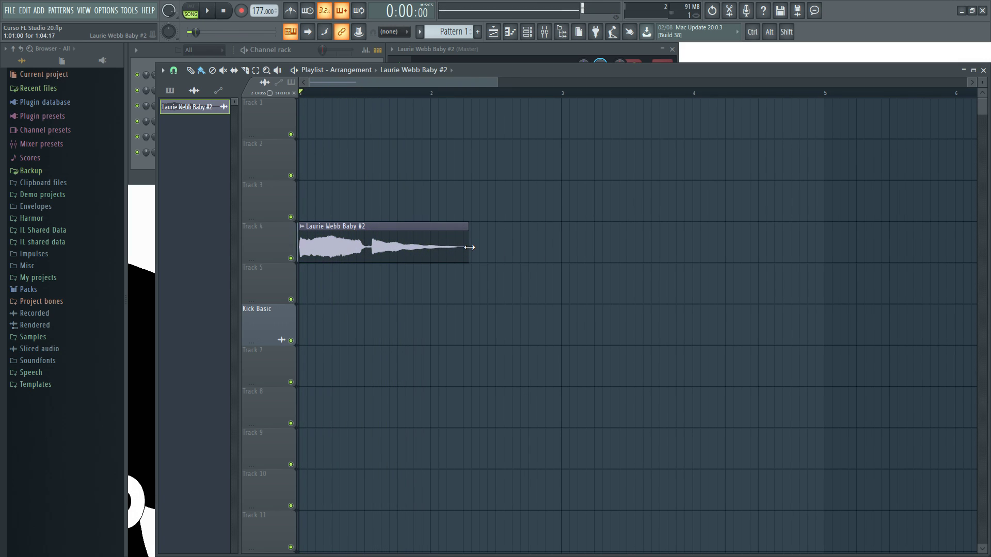
- Stretch the clip to end around the middle of bar 3, play it and bring its settings window forward
left_click_drag(469, 247, 616, 248)
key("space")
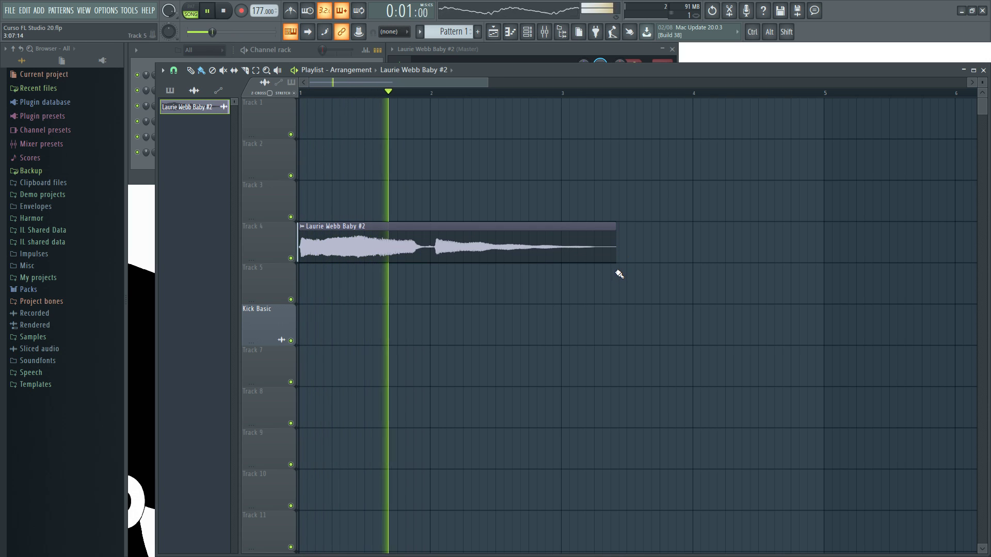
key("space")
mouse_move(618, 256)
left_mouse_down()
mouse_move(365, 258)
mouse_move(634, 254)
left_mouse_up()
key("space")
key("space")
key("space")
left_click(574, 51)
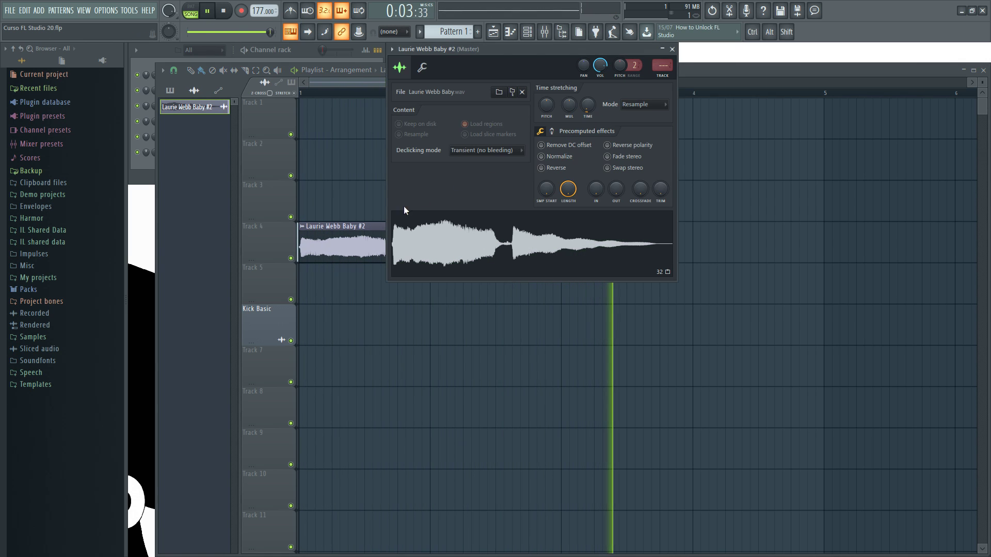
- Shorten the stretched clip to end around bar 2 and play it with its settings window in front
left_click(365, 232)
left_click_drag(641, 249, 429, 251)
left_click(537, 49)
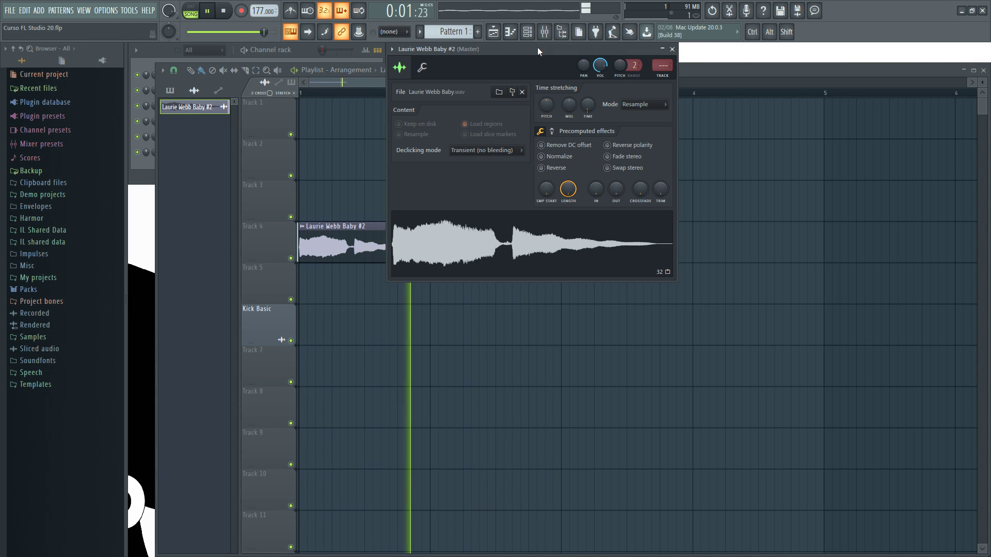
left_click(370, 235)
left_click(558, 54)
key("space")
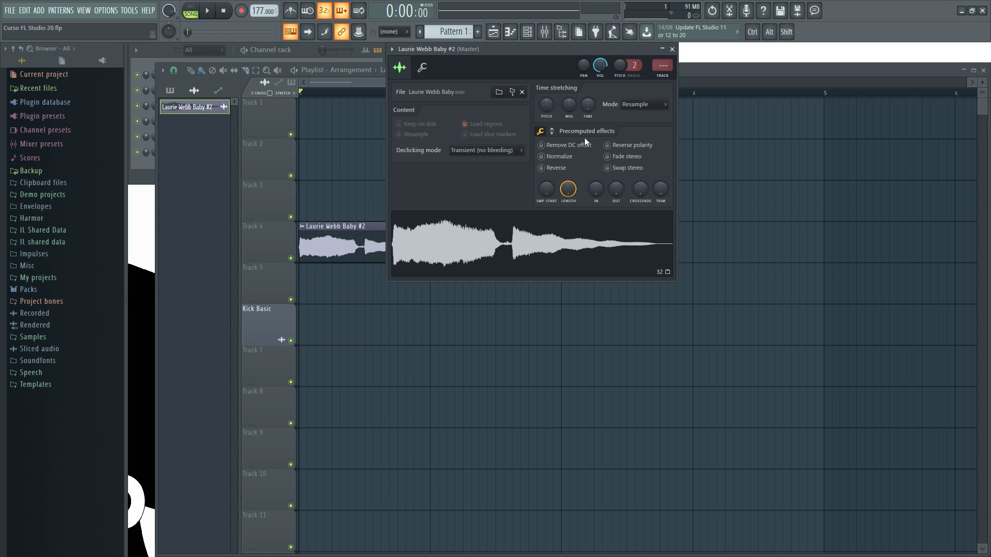
- Raise the clip's time-stretching pitch to +300 cents, switch the stretching mode to Auto and play it
left_click_drag(582, 56, 738, 107)
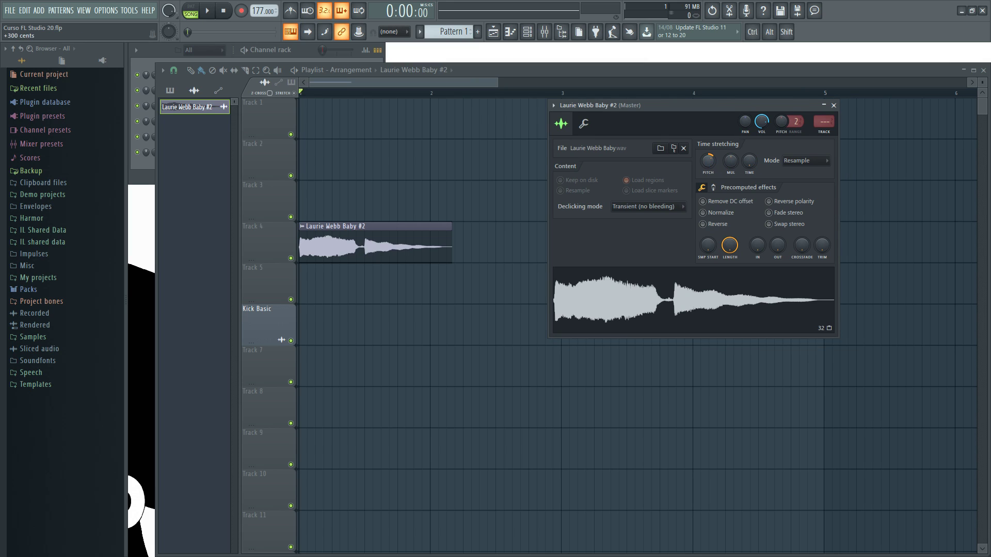
left_click_drag(709, 159, 709, 133)
left_click_drag(708, 161, 708, 151)
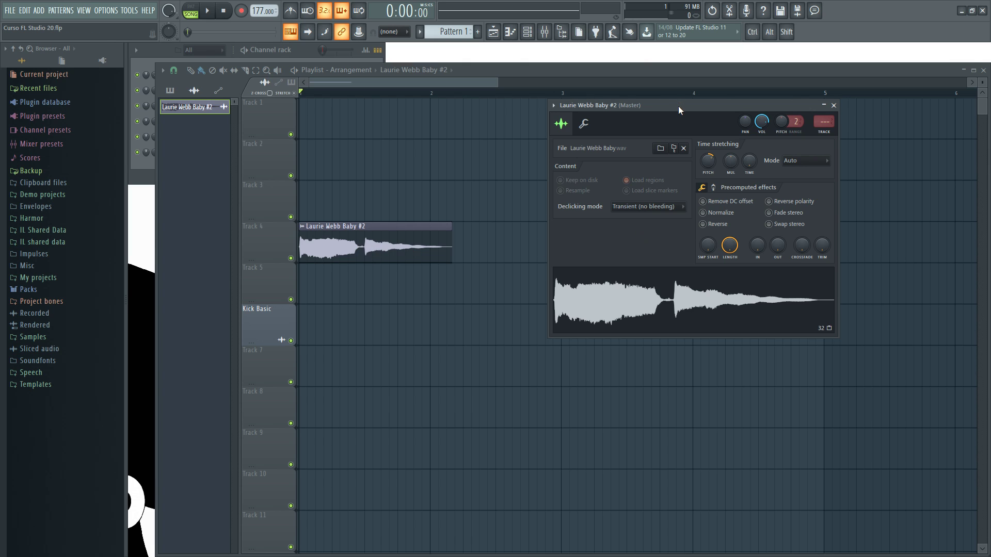
left_click_drag(678, 106, 641, 94)
key("space")
key("space")
- Raise the clip's time-stretching pitch further, play it and undo the pitch change
left_click_drag(673, 149, 673, 141)
key("space")
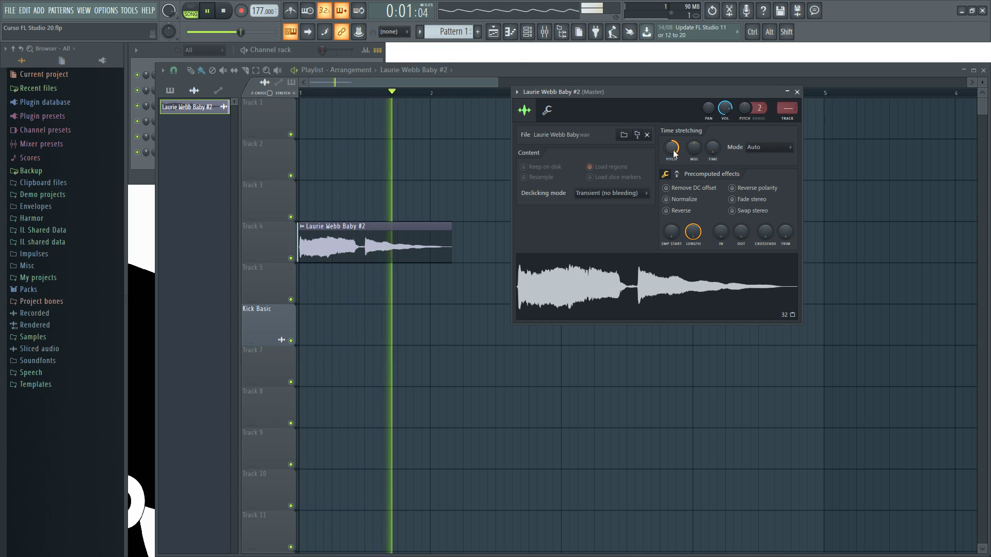
key("space")
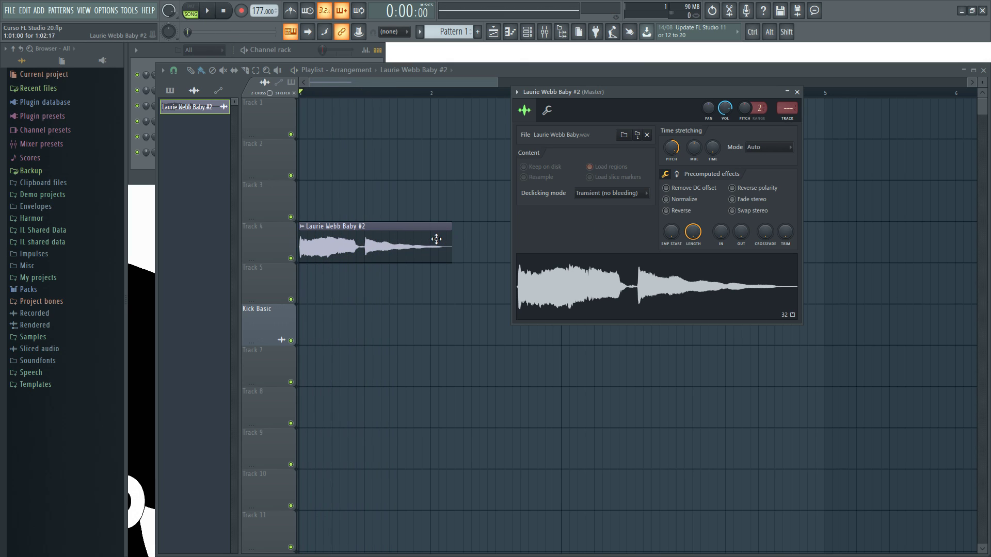
key("ctrl+z")
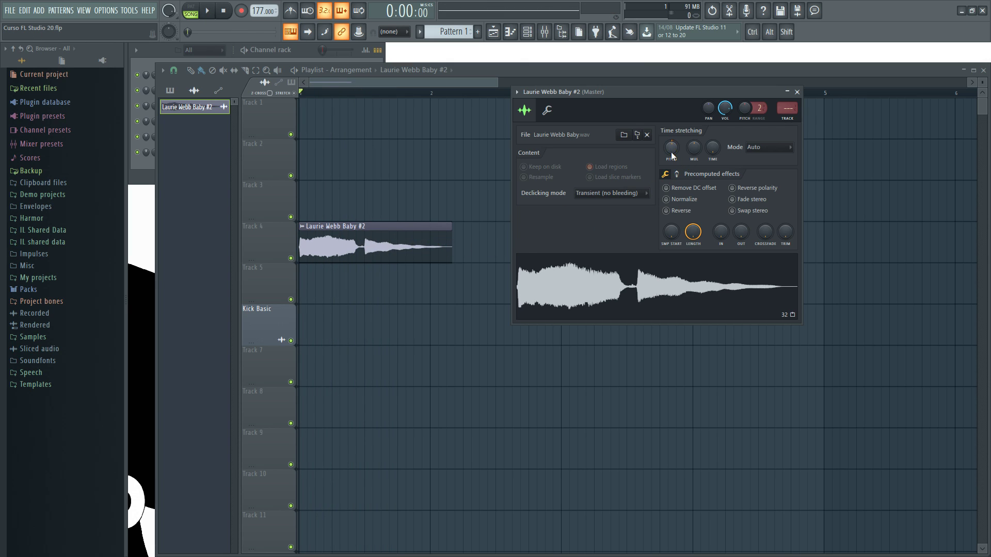
- Stretch the clip on Track 4 to end a little before the middle of bar 2 and play it several times
left_click_drag(449, 236, 483, 253)
key("space")
key("space")
key("space")
key("space")
key("space")
key("space")
key("space")
key("space")
- Reopen the clip's settings, move the window clear of the clip and reset the Time stretching value to its default
double_click(457, 240)
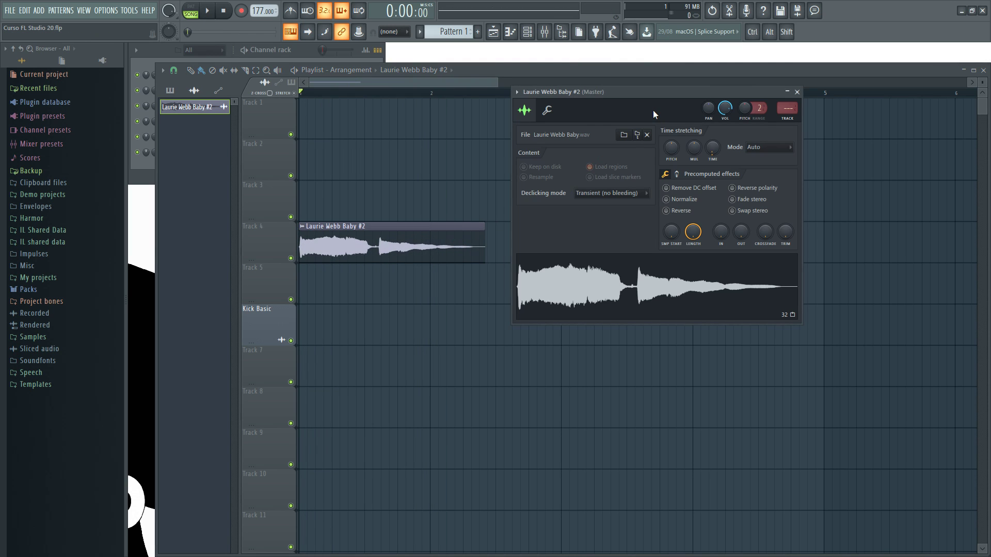
left_click_drag(651, 94, 674, 88)
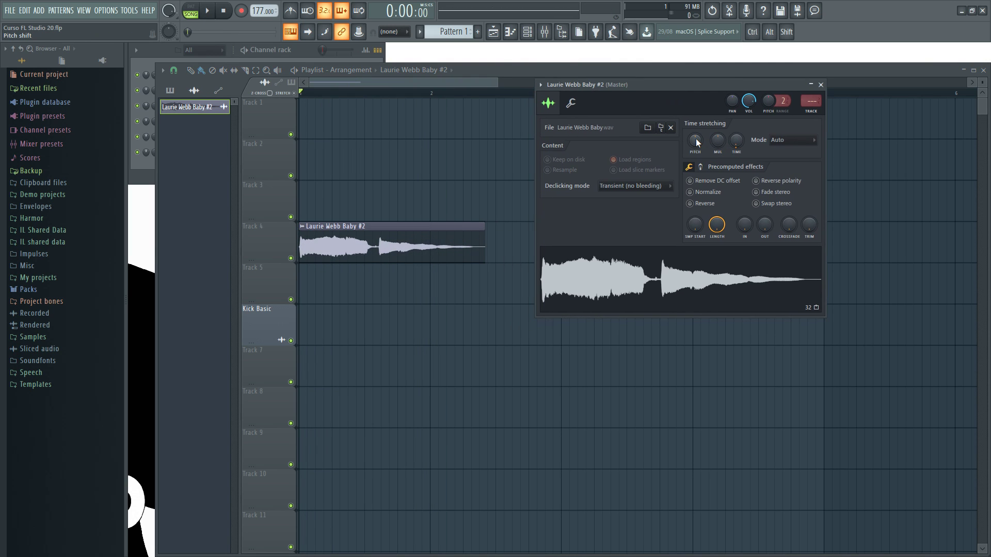
left_click(740, 142, "alt")
- Try lowering the clip's time-stretching pitch to -1200 cents and by a small amount, resetting it to the default each time
left_click_drag(697, 144, 697, 176)
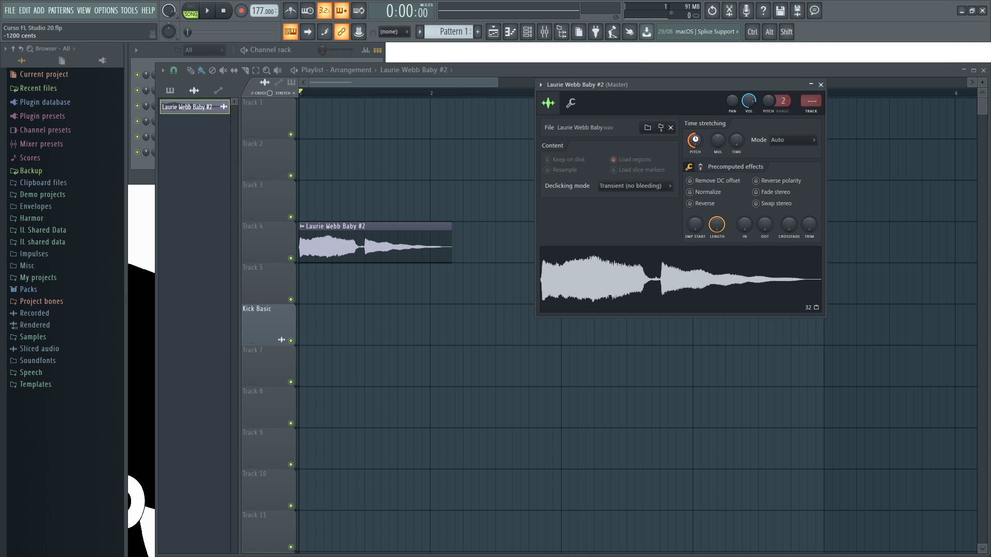
left_click(694, 141, "alt")
left_click(29, 290)
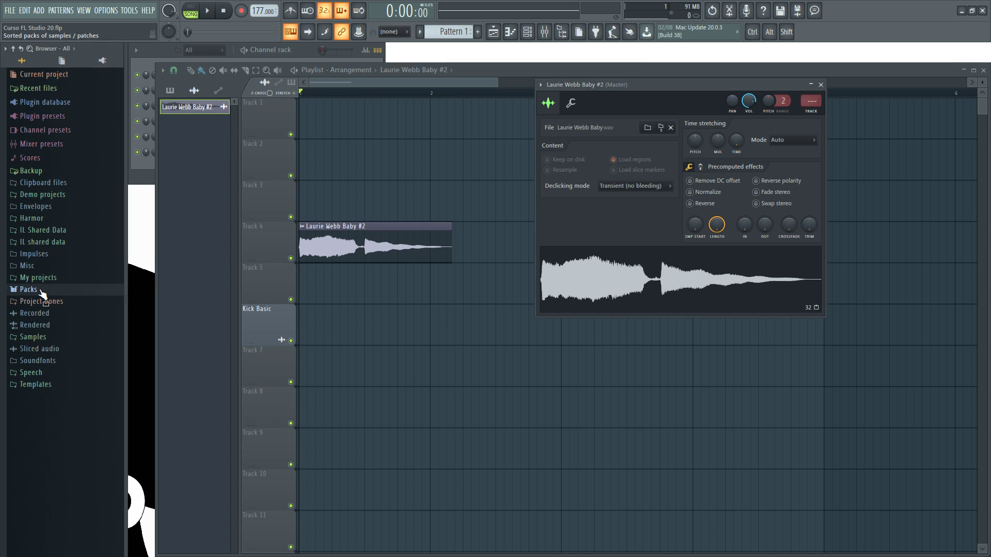
left_click(41, 291)
left_click_drag(695, 140, 695, 147)
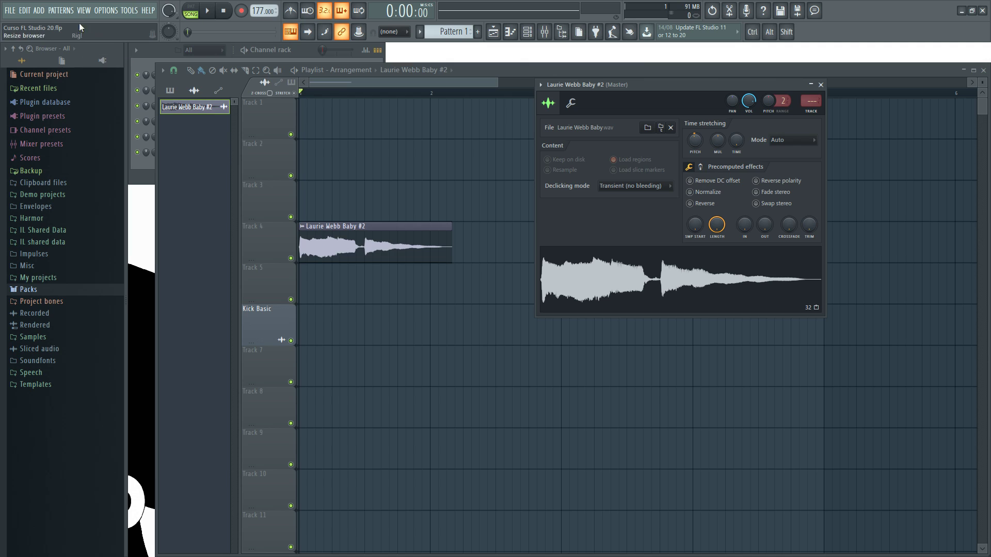
left_click(697, 143, "alt")
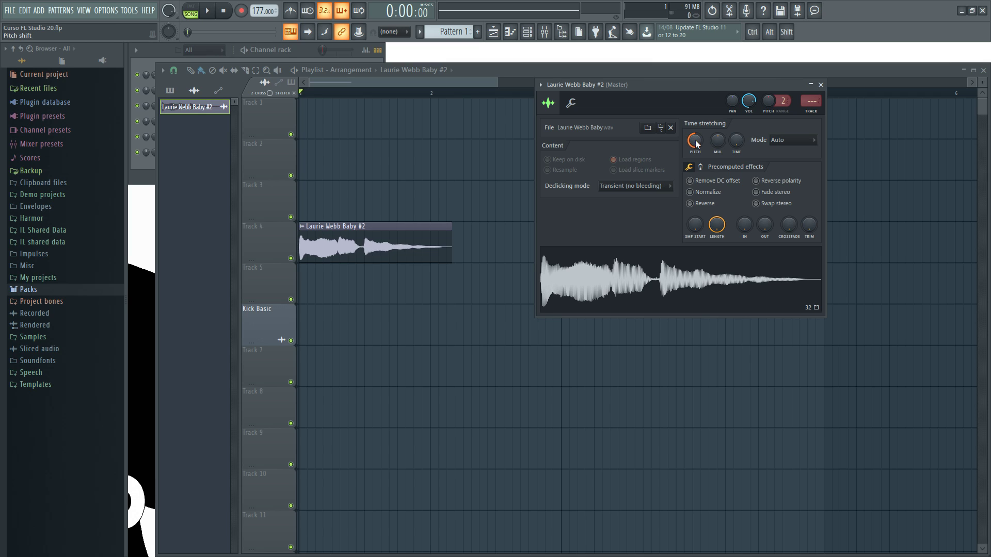
- Play the clip with its lowered pitch, raise the time-stretching pitch well above the default and play it again
key("space")
key("space")
left_click_drag(695, 140, 695, 88)
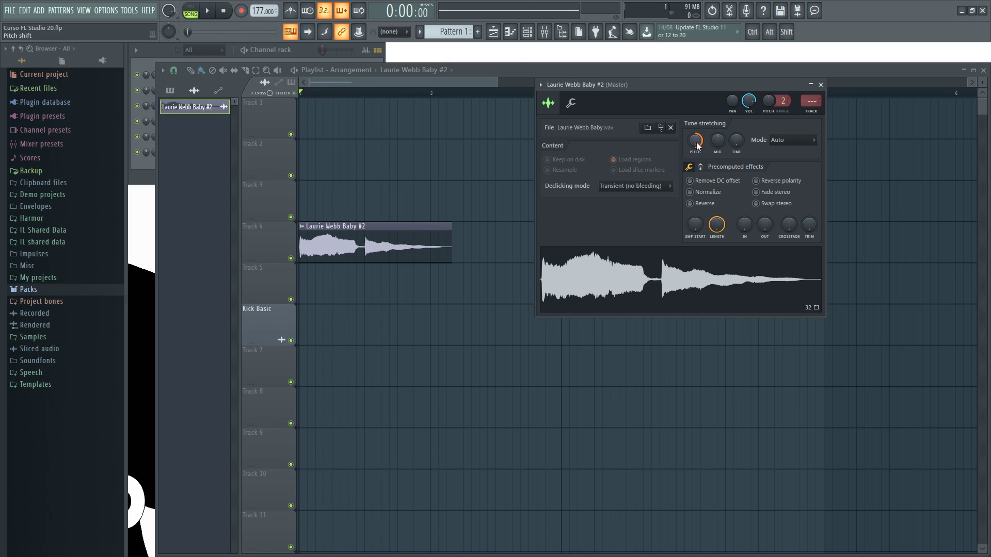
key("space")
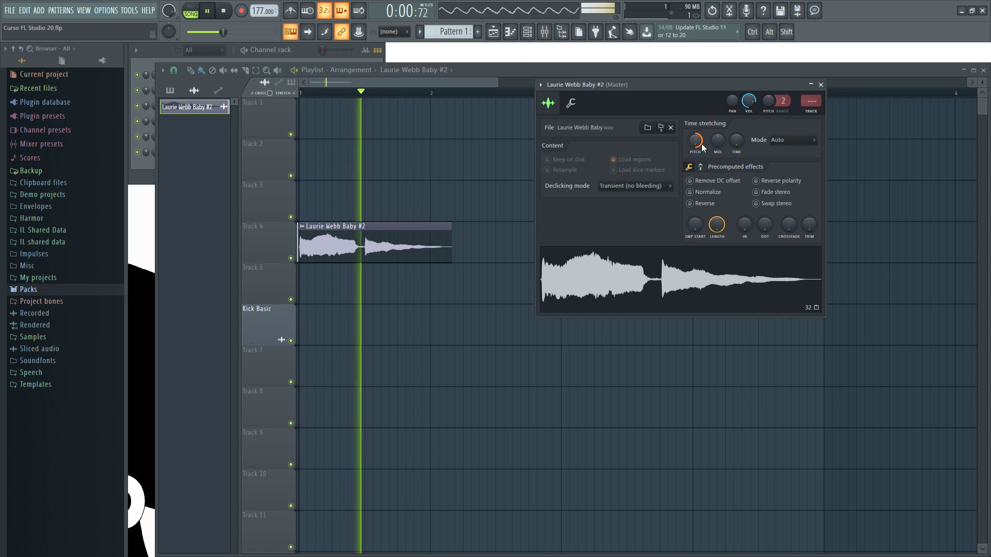
key("space")
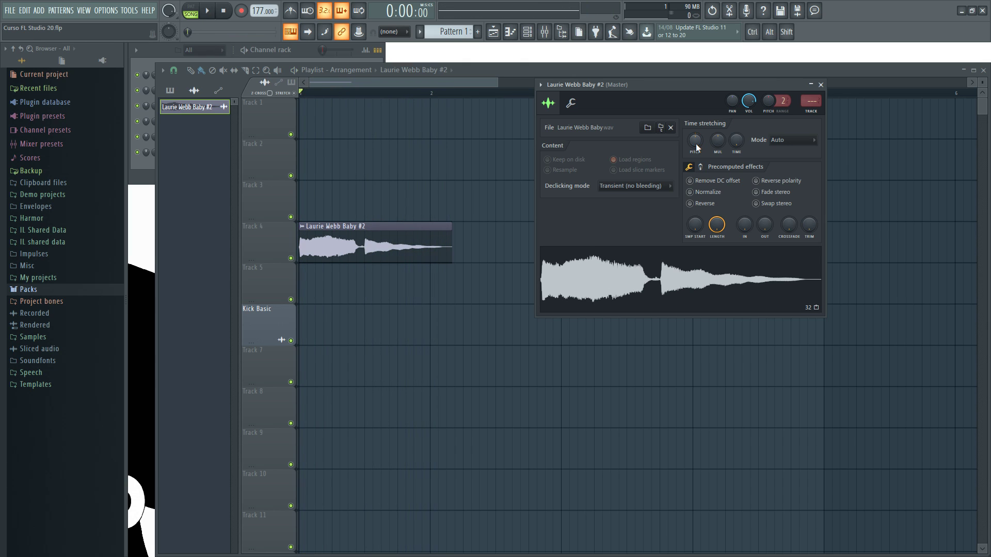
- View the clip's miscellaneous channel settings and return to its sample settings
left_click_drag(613, 87, 596, 82)
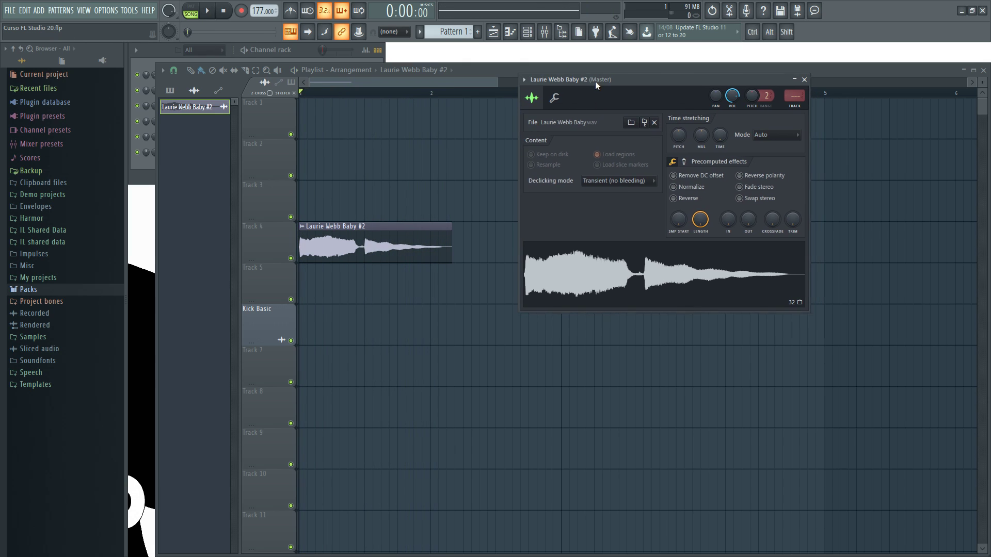
left_click(554, 98)
left_click(532, 99)
- Try a slightly higher time-stretching pitch on the clip, reset it and reposition the settings window
left_click_drag(678, 136, 678, 127)
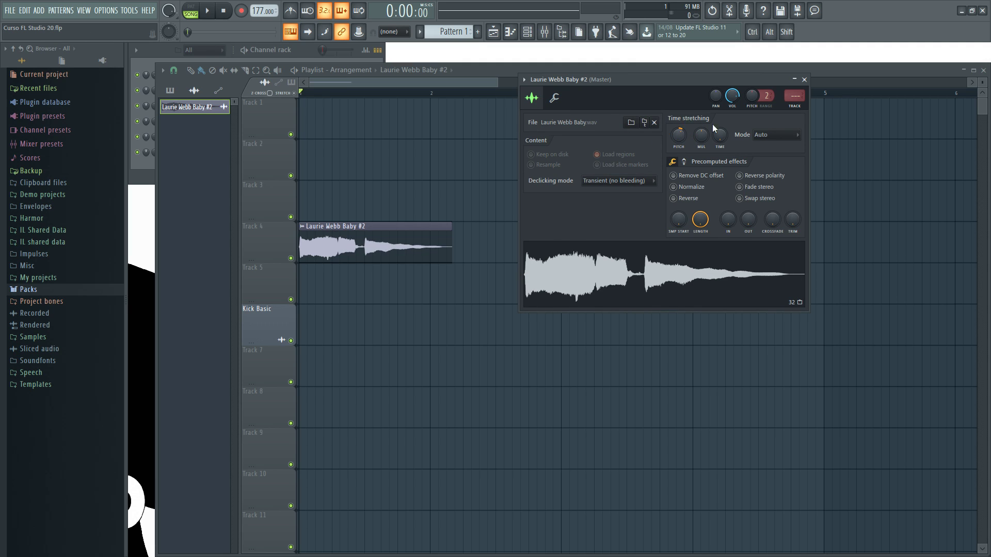
left_click(647, 277)
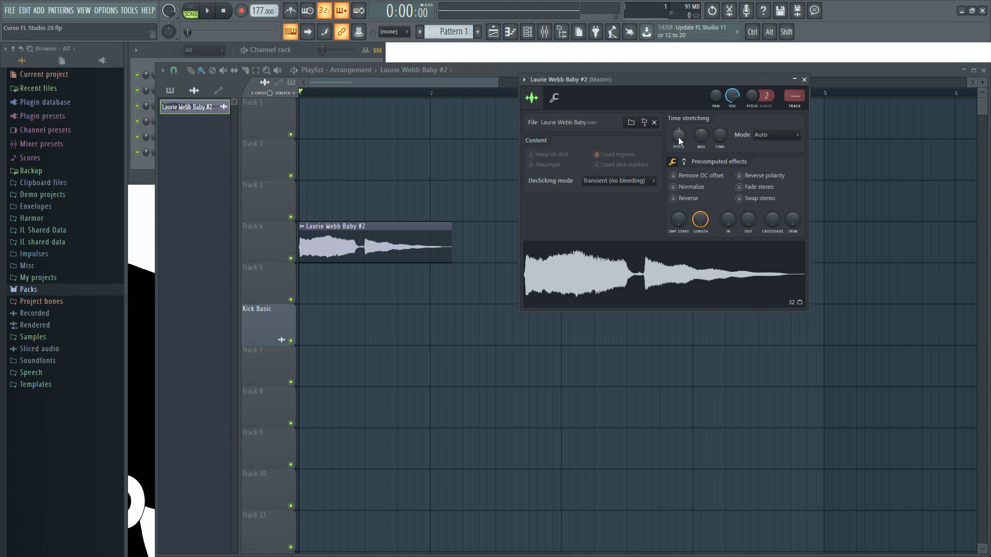
left_click(668, 292)
left_click_drag(636, 85, 623, 83)
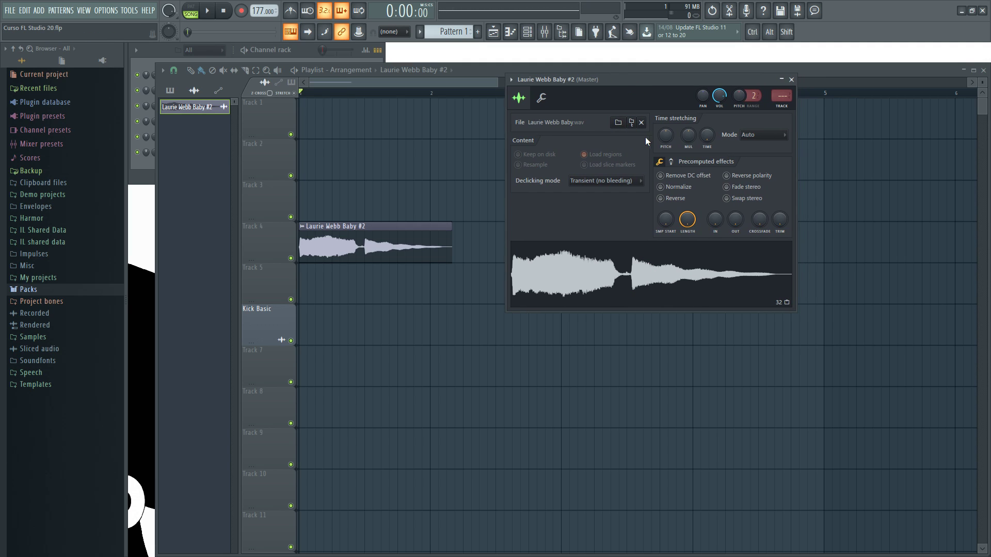
left_click_drag(707, 79, 681, 93)
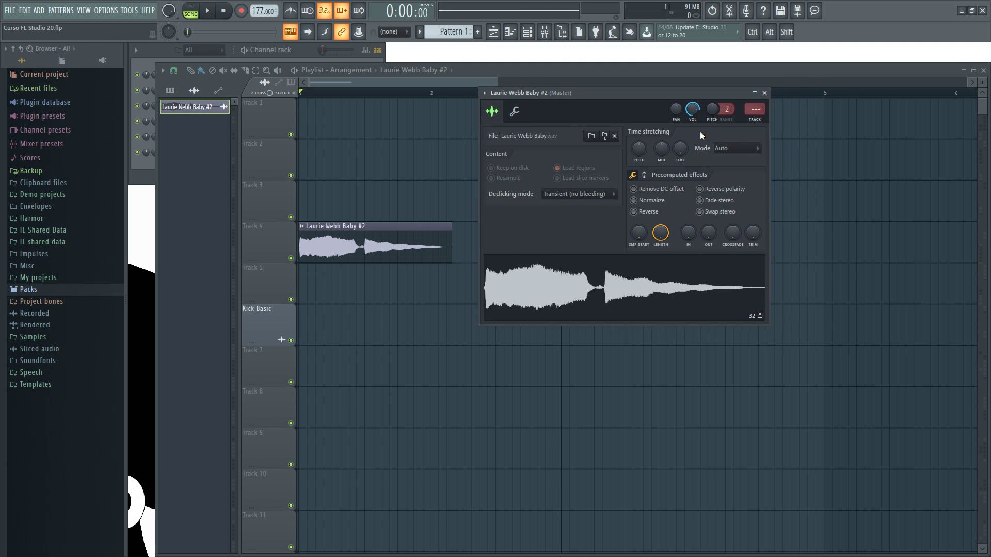
- Bring the Channel rack forward and open the Snare and Hat sampler channel settings
left_click(295, 51)
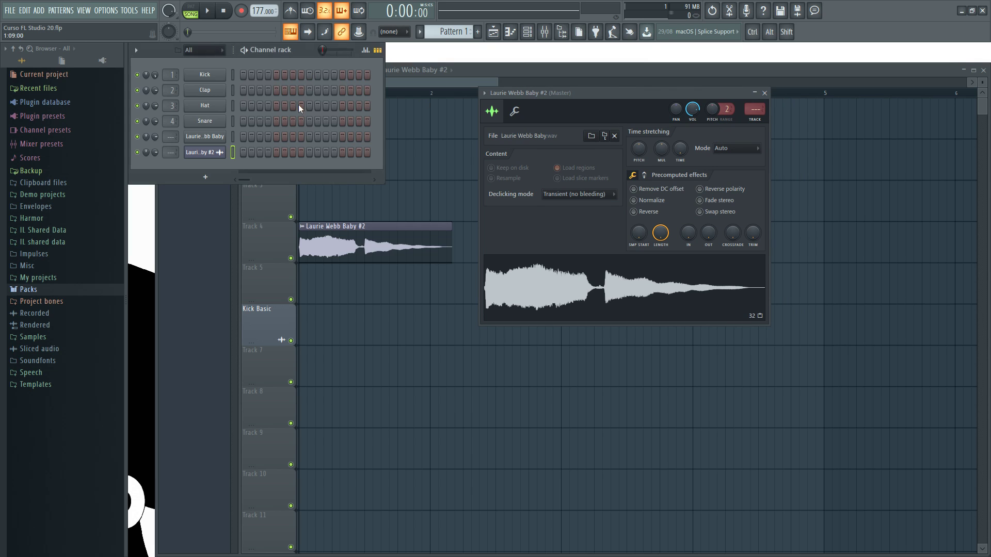
left_click(204, 121)
left_click(205, 105)
- Insert an FL Keys channel above Laurie Webb Baby #2 in the Channel rack, close its plugin window and return to the playlist
right_click(224, 150)
mouse_move(273, 230)
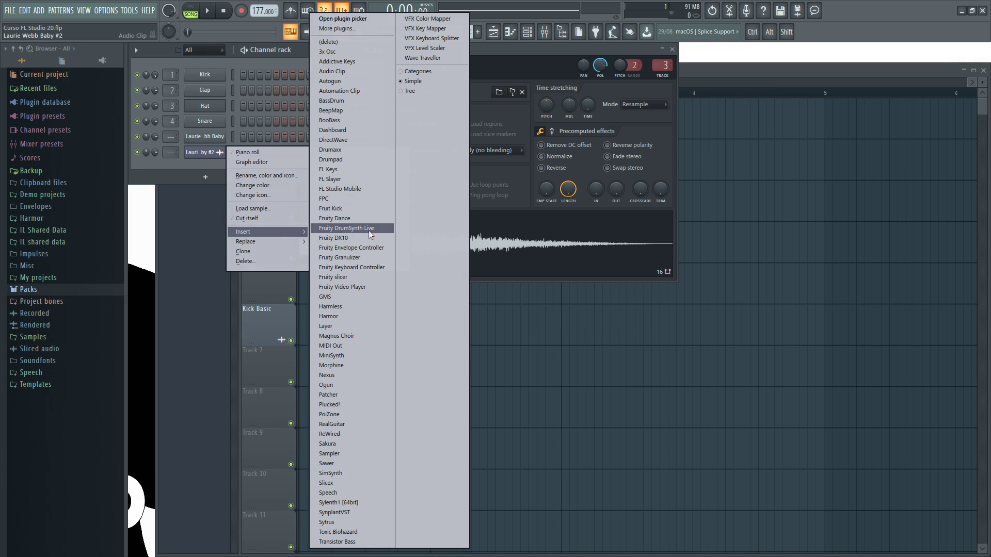
left_click(338, 170)
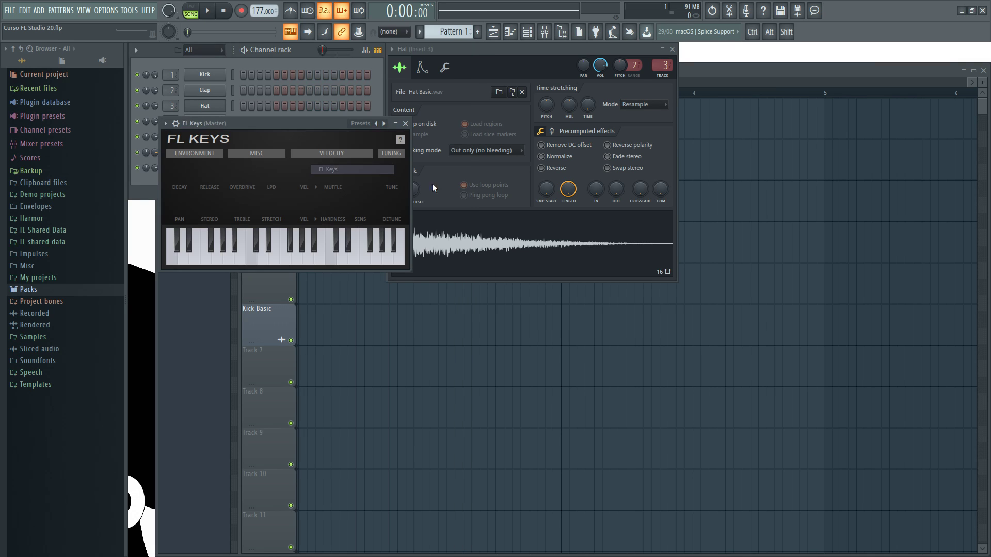
left_click_drag(330, 123, 469, 141)
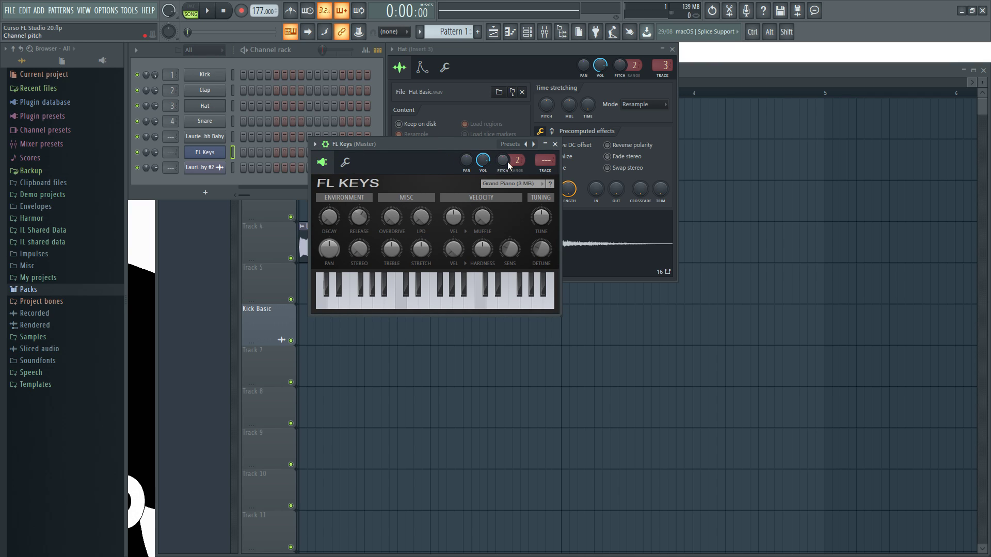
left_click(555, 144)
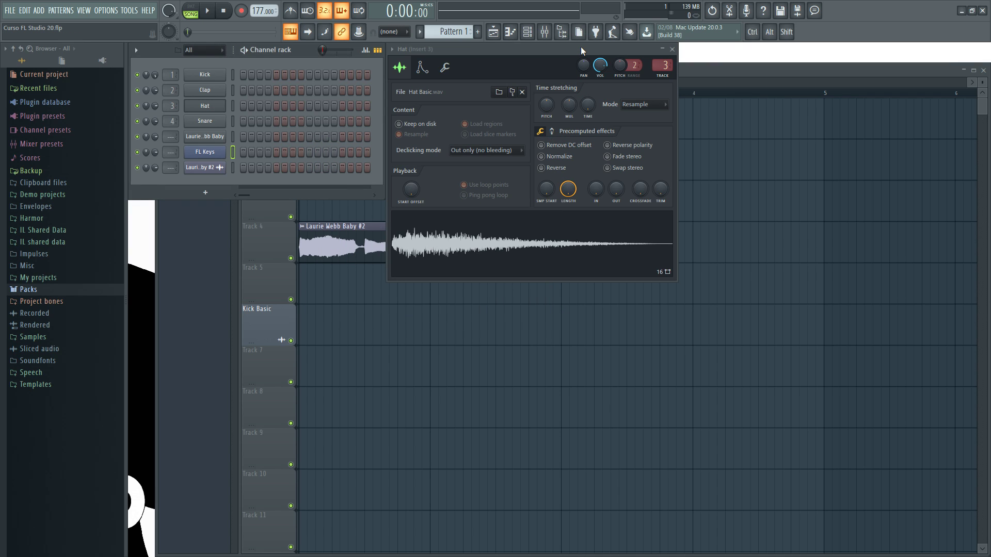
right_click(460, 330)
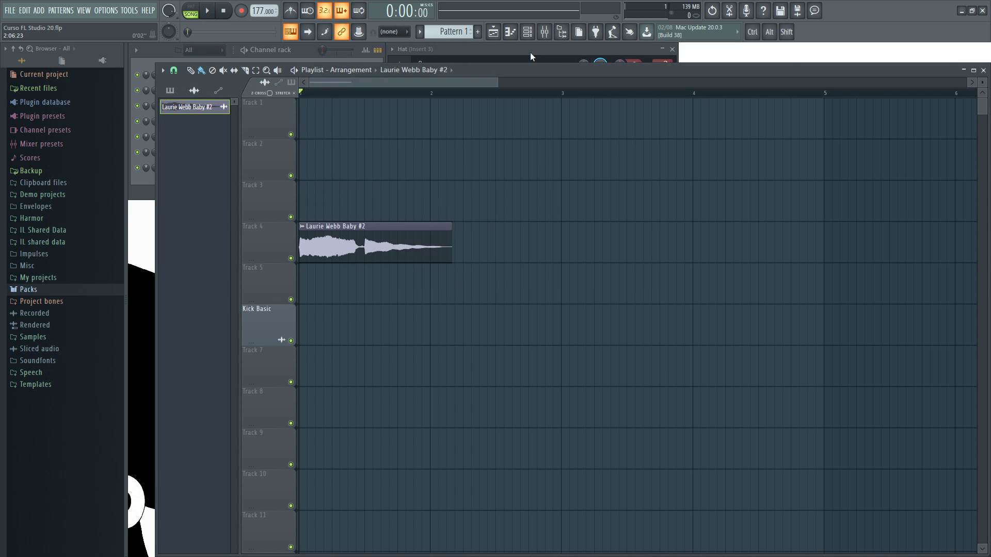
- Open the settings of the Laurie Webb Baby #2 clip and play it back while trying a different channel pitch
double_click(341, 238)
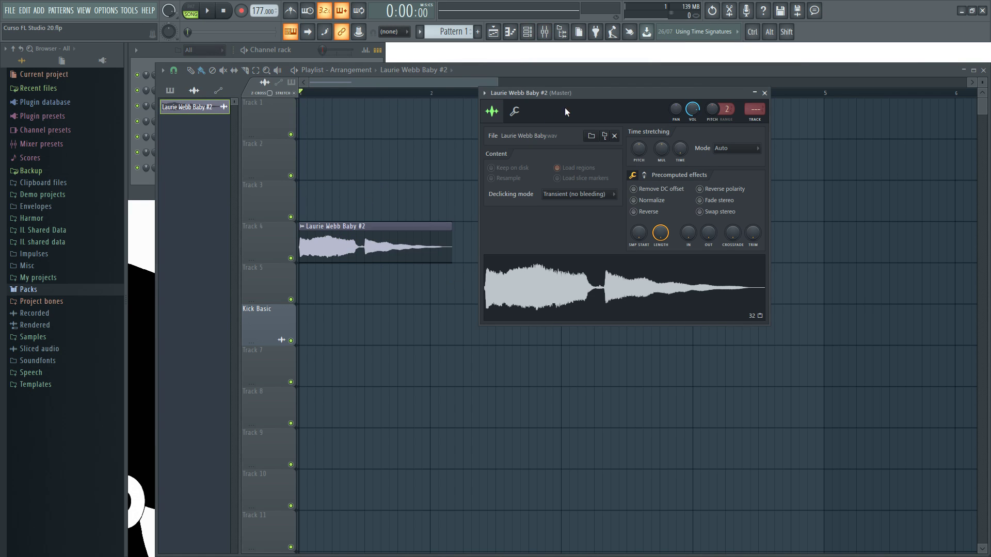
key("space")
left_click_drag(712, 113, 712, 109)
key("space")
key("space")
key("space")
key("space")
key("space")
key("space")
key("space")
left_click_drag(588, 94, 657, 77)
- Stretch the Laurie Webb Baby #2 clip slightly longer in the playlist and play it back
mouse_move(450, 240)
left_mouse_down()
mouse_move(545, 243)
mouse_move(389, 266)
mouse_move(459, 246)
left_mouse_up()
key("space")
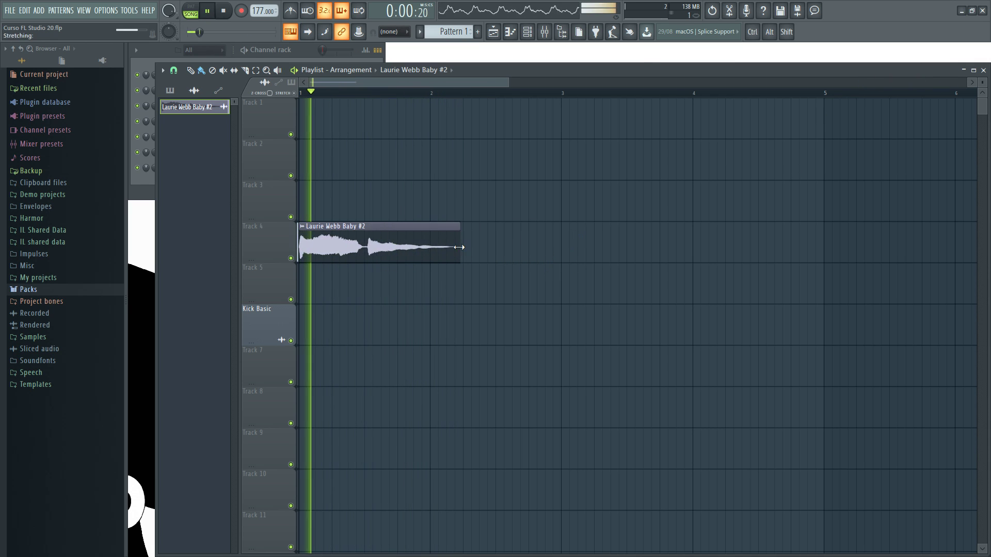
key("space")
- Reopen the clip's settings, try lower and higher time-stretching pitch values, and reset the pitch
double_click(427, 247)
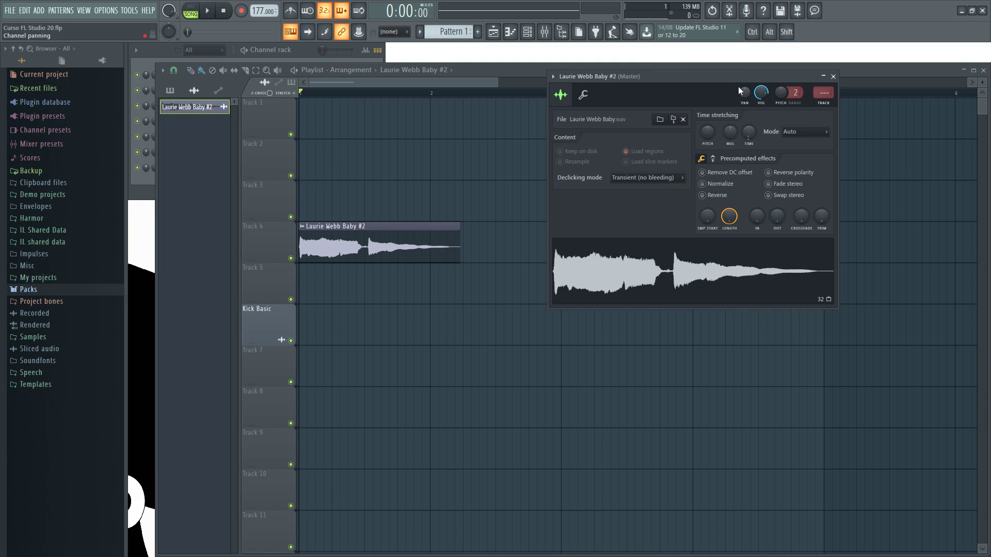
left_click_drag(738, 88, 689, 91)
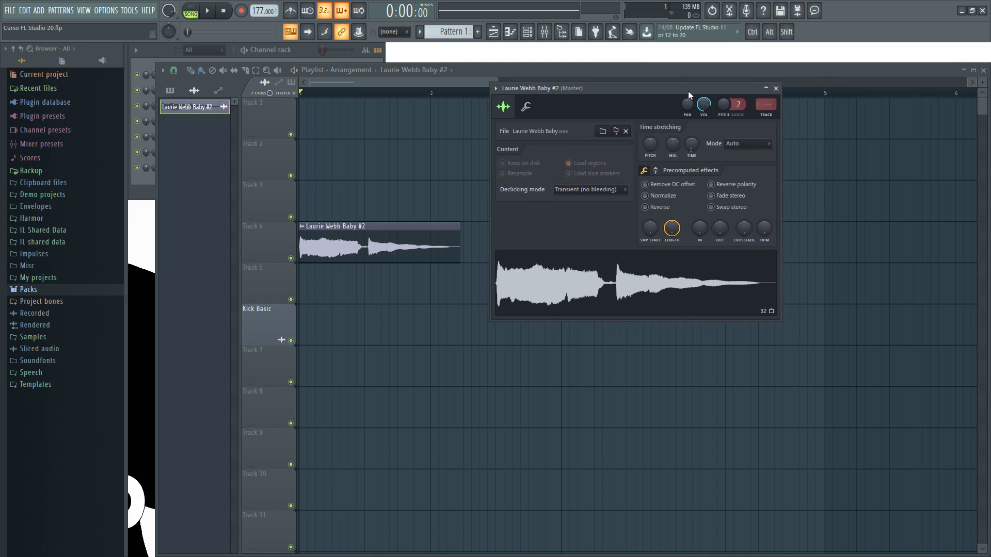
left_click_drag(648, 145, 650, 186)
left_click_drag(650, 144, 651, 93)
left_click(651, 144, "alt")
- Test the clip's channel pitch and set its pitch range to 12
left_click_drag(728, 104, 727, 88)
left_click_drag(725, 108, 737, 86)
left_click(740, 107, "alt")
left_click_drag(737, 105, 737, 97)
- Play the clip with an altered channel pitch within the wider range and reset the channel pitch
key("space")
key("space")
key("space")
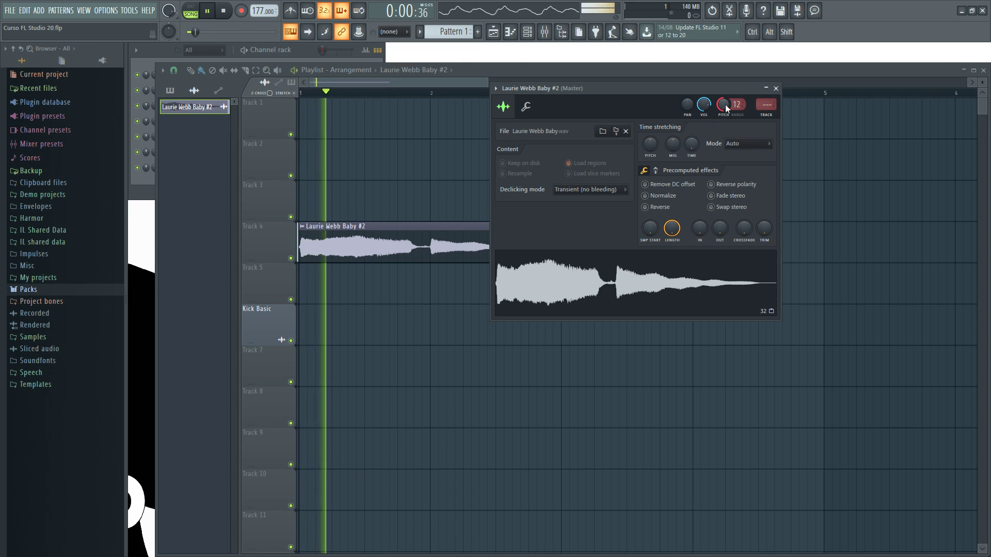
left_click_drag(726, 104, 724, 106)
key("space")
left_click(723, 105, "alt")
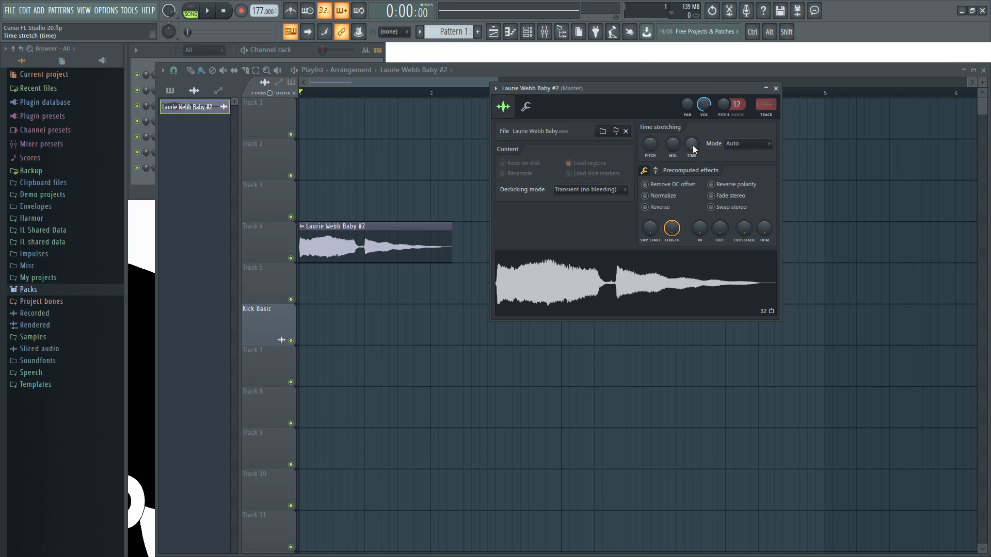
- Move the clip's settings window aside, try small time-stretch time changes and play the clip
left_click_drag(670, 91, 722, 99)
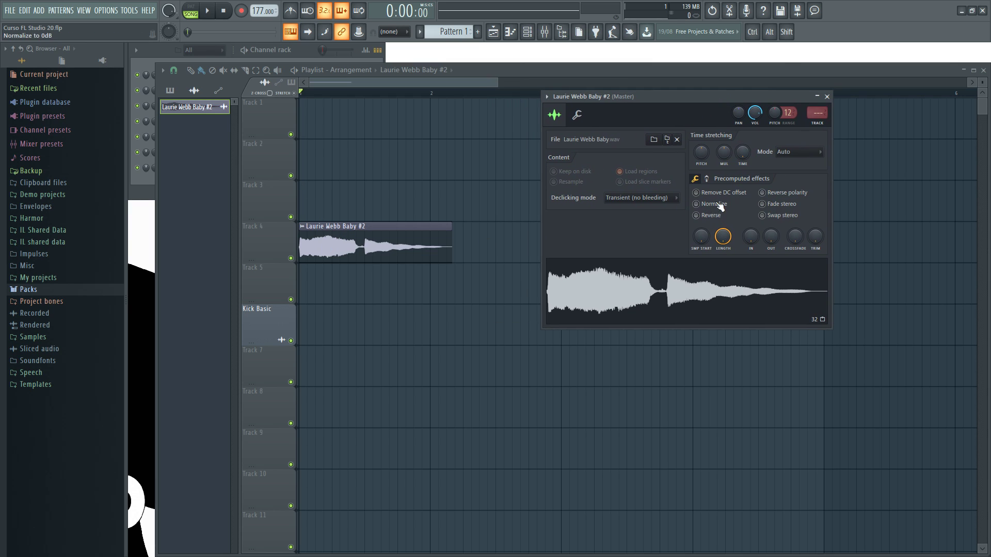
mouse_move(742, 153)
left_mouse_down()
mouse_move(741, 129)
mouse_move(743, 153)
left_mouse_up()
key("space")
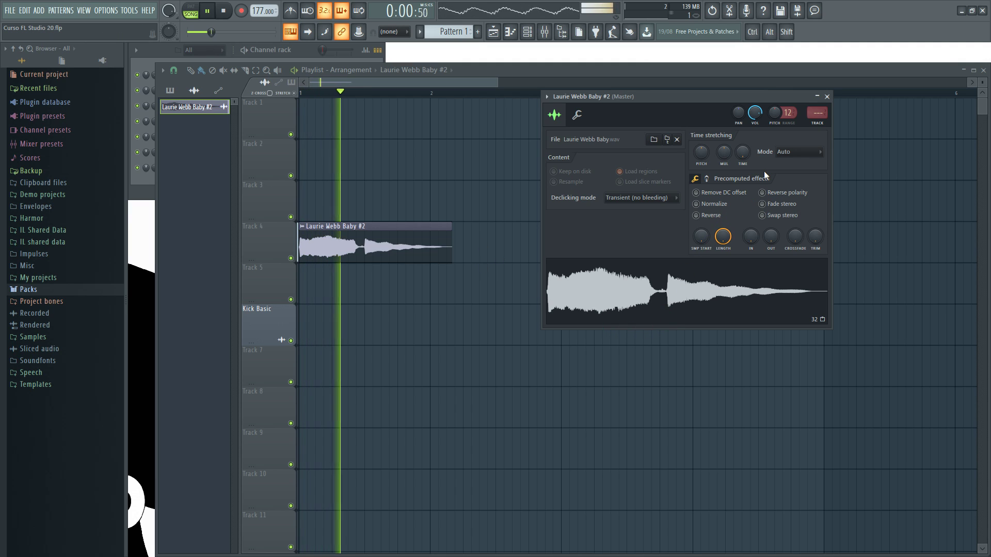
key("space")
mouse_move(743, 153)
left_mouse_down()
mouse_move(743, 124)
mouse_move(745, 154)
left_mouse_up()
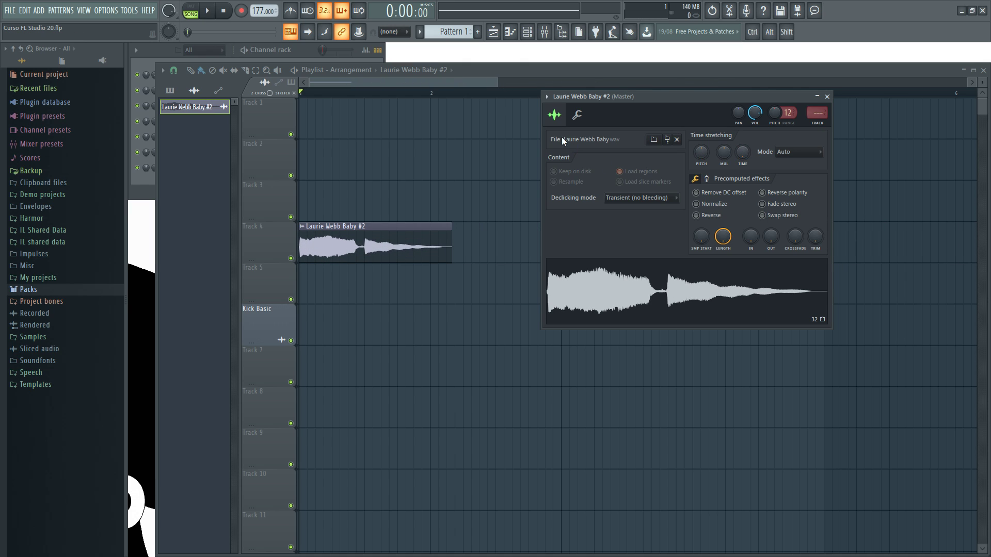
- Reopen the clip's settings, set its time-stretch time to two bars (2:00:00) and play the result
left_click(516, 73)
scroll(426, 175, "down", 4, "ctrl")
scroll(425, 175, "down", 1, "ctrl")
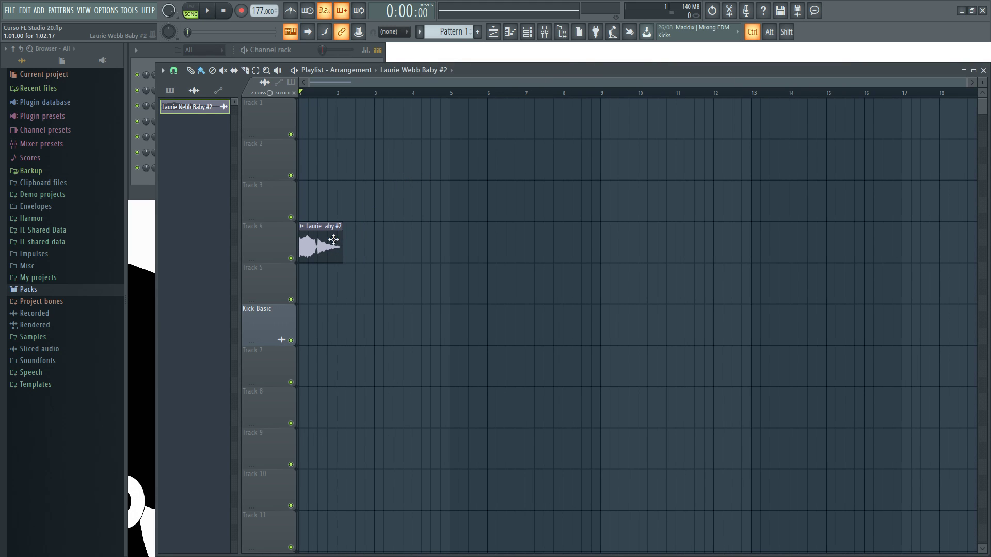
double_click(335, 237)
left_click_drag(730, 98, 737, 98)
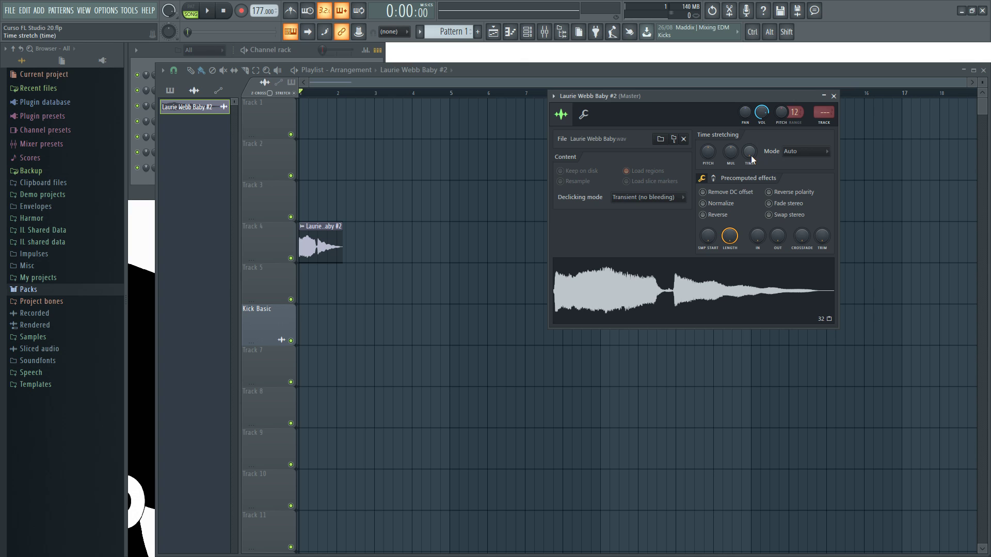
left_click_drag(752, 156, 748, 149)
key("space")
key("space")
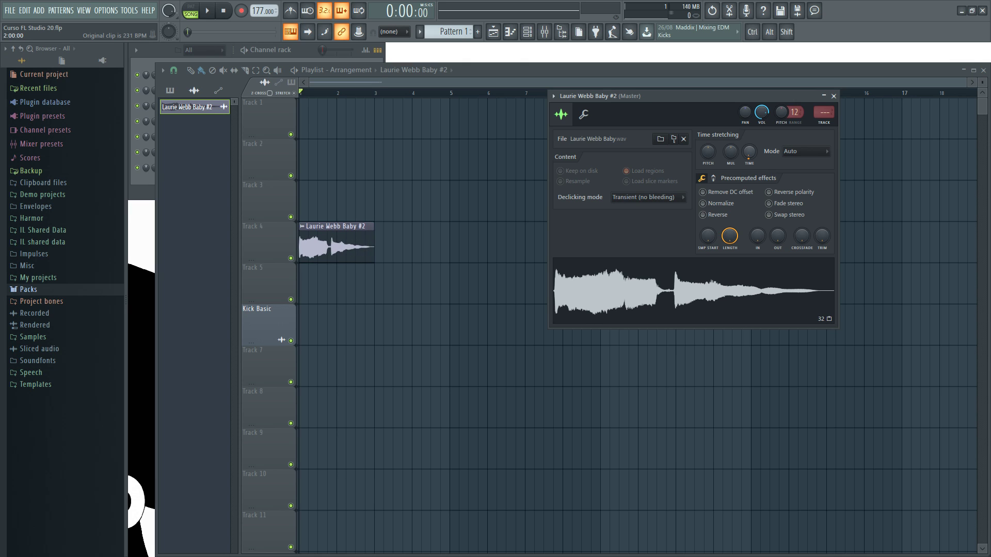
key("space")
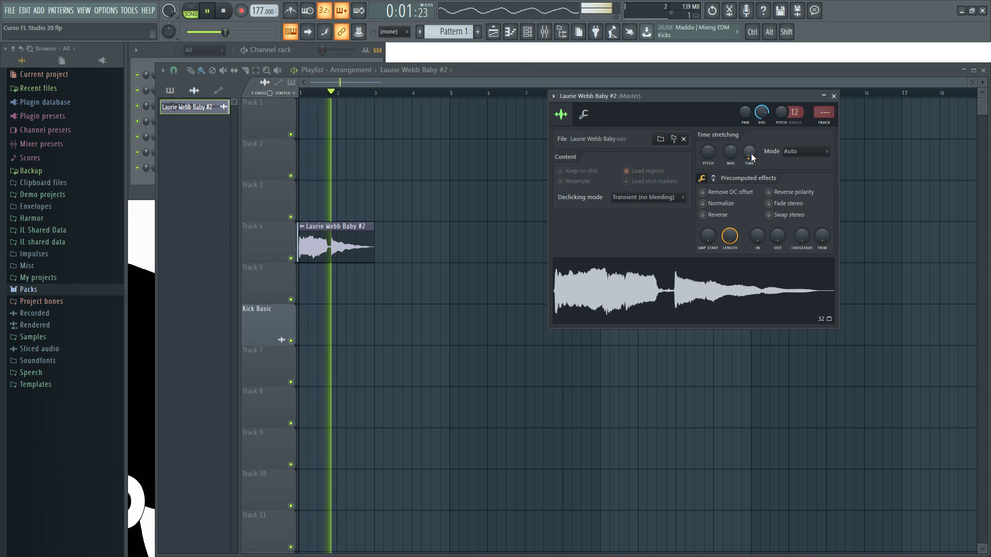
key("space")
- Stretch the clip's time to well over six bars, play it, return it to its original length and close the settings
left_click_drag(752, 157, 749, 135)
key("space")
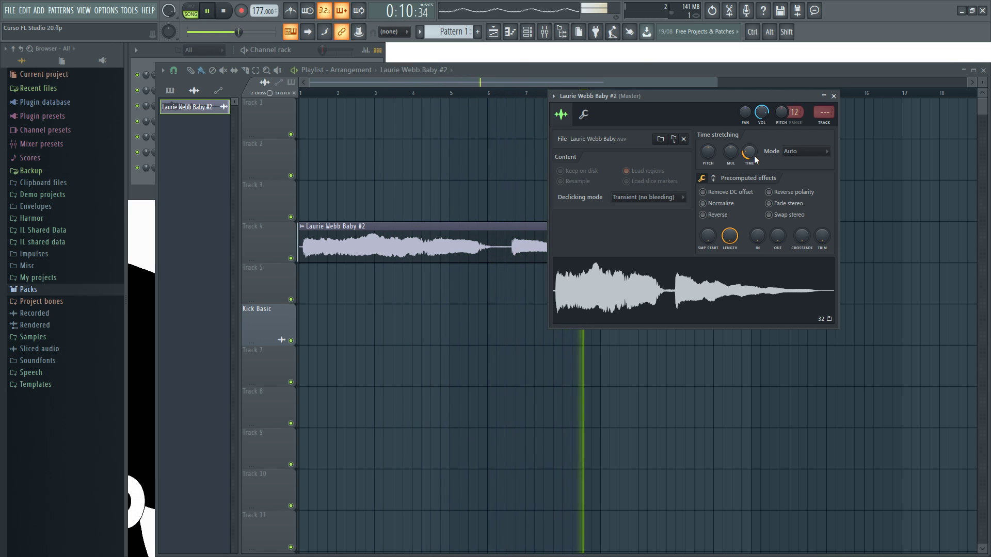
key("space")
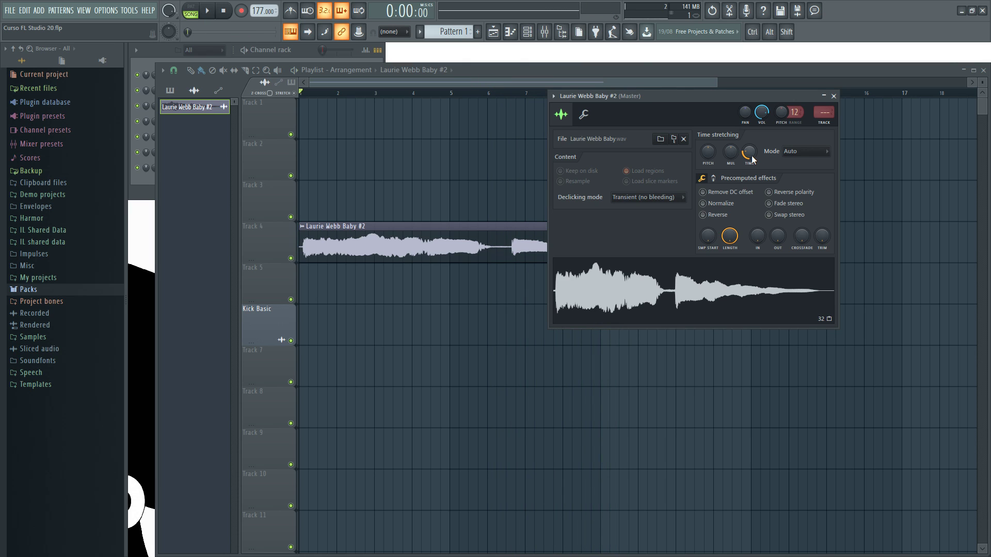
left_click_drag(750, 153, 750, 180)
key("Escape")
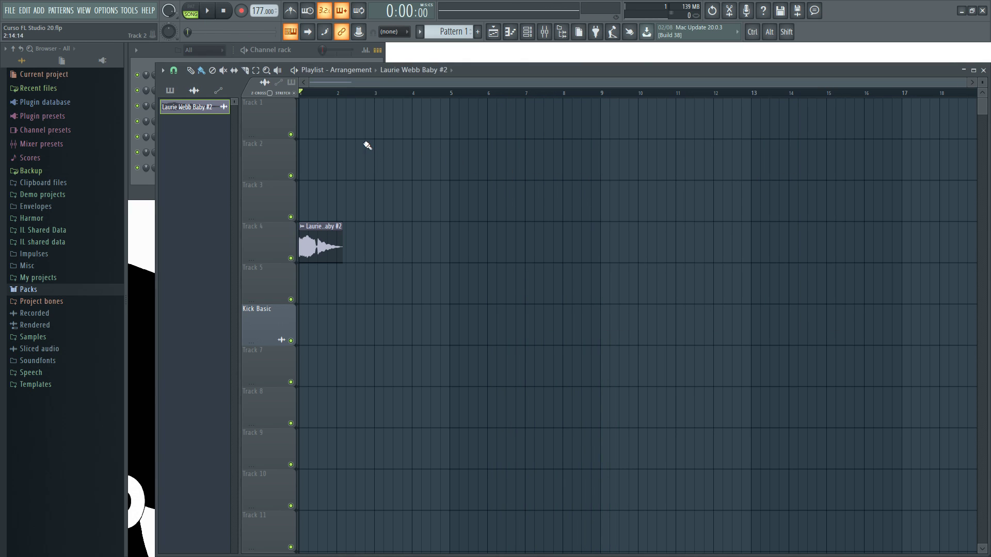
- Reopen the clip's settings, stretch the clip in the playlist to just under two bars and play it back
scroll(354, 133, "up", 1)
scroll(345, 131, "up", 3)
left_click_drag(380, 84, 356, 85)
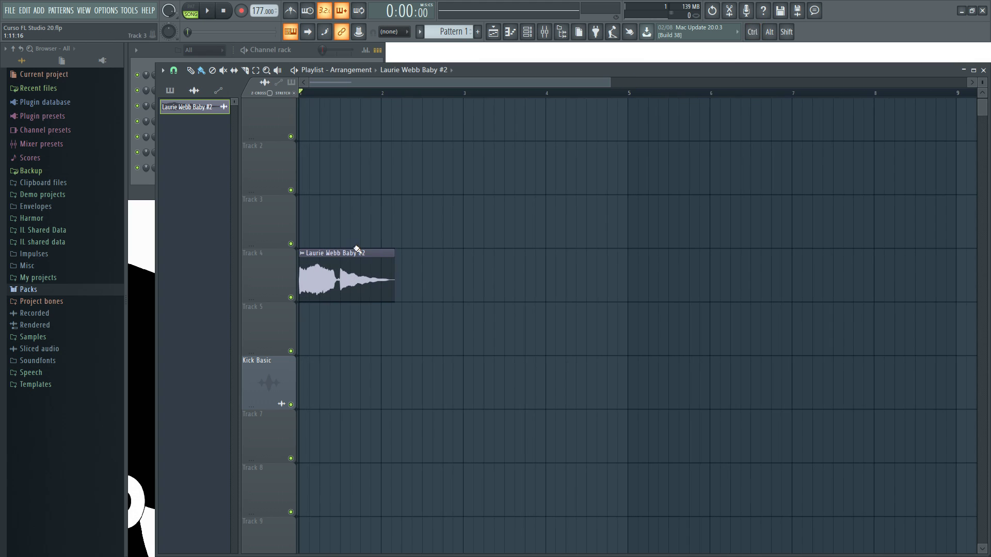
double_click(336, 274)
left_click_drag(689, 98, 663, 108)
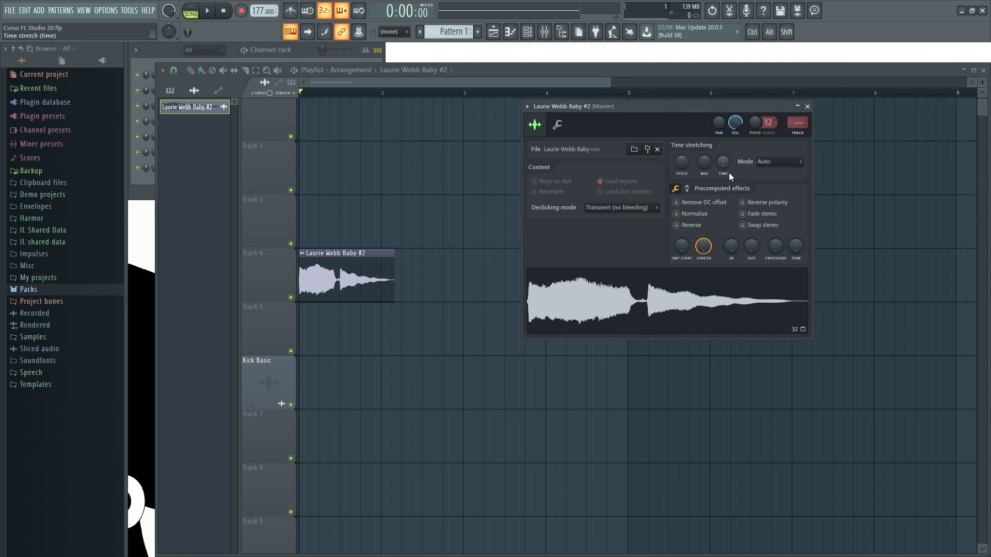
left_click_drag(724, 167, 723, 163)
left_click_drag(400, 272, 457, 273)
key("space")
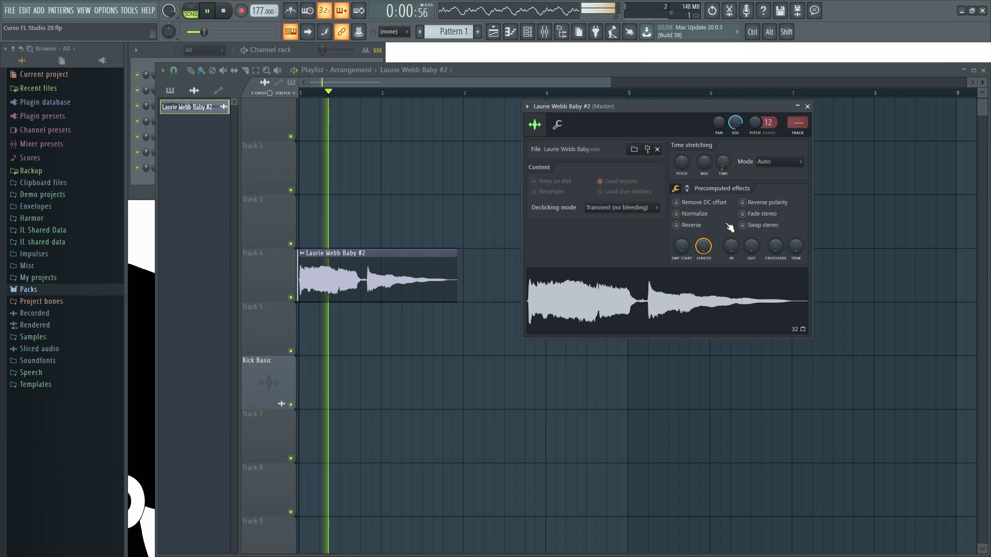
key("space")
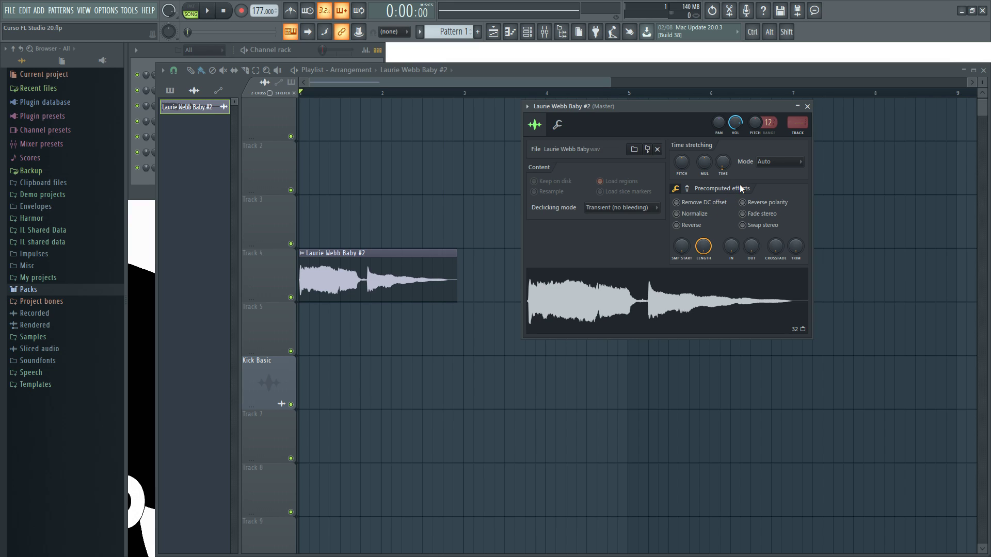
- Review the clip's available time-stretching modes, including Resample
left_click(782, 164)
left_click(766, 160)
left_click(771, 160)
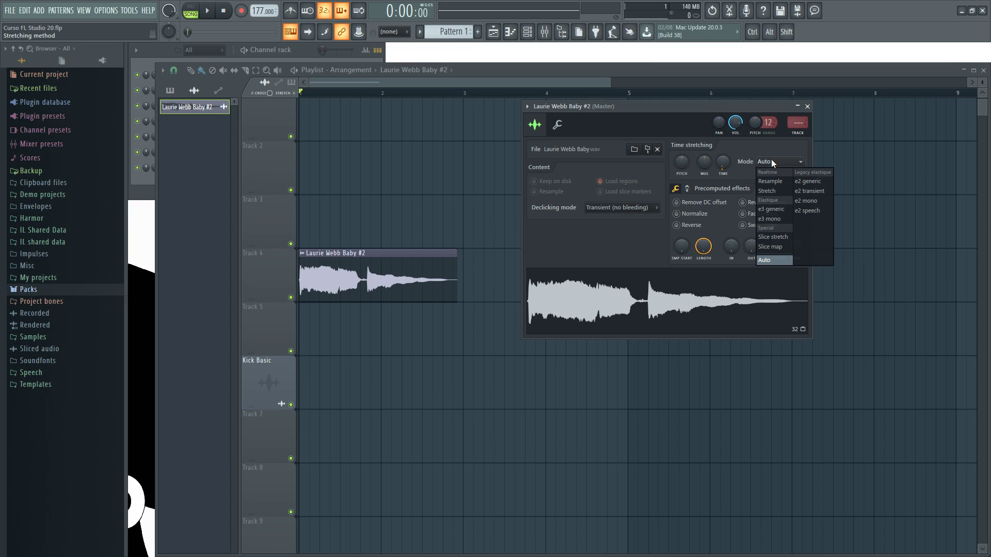
left_click(774, 162)
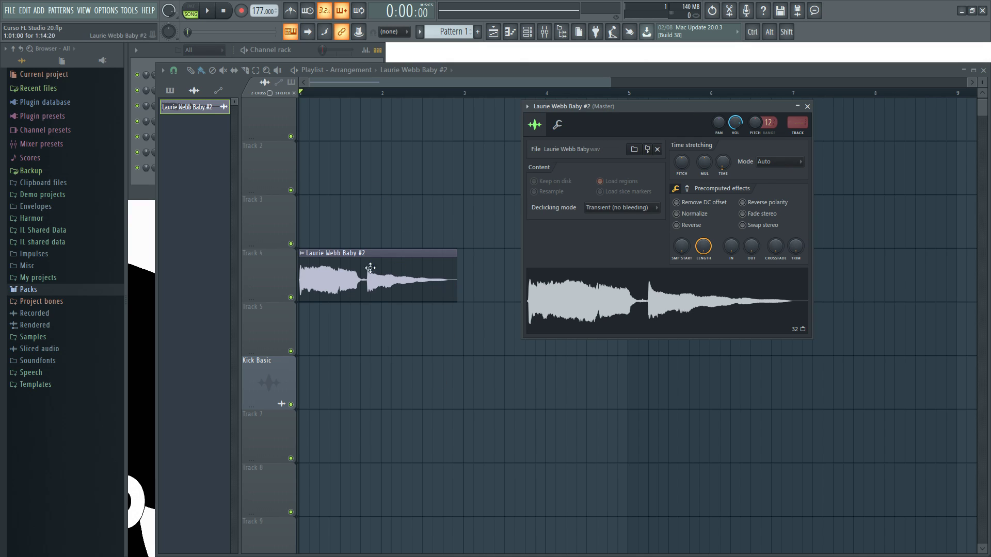
left_click(785, 161)
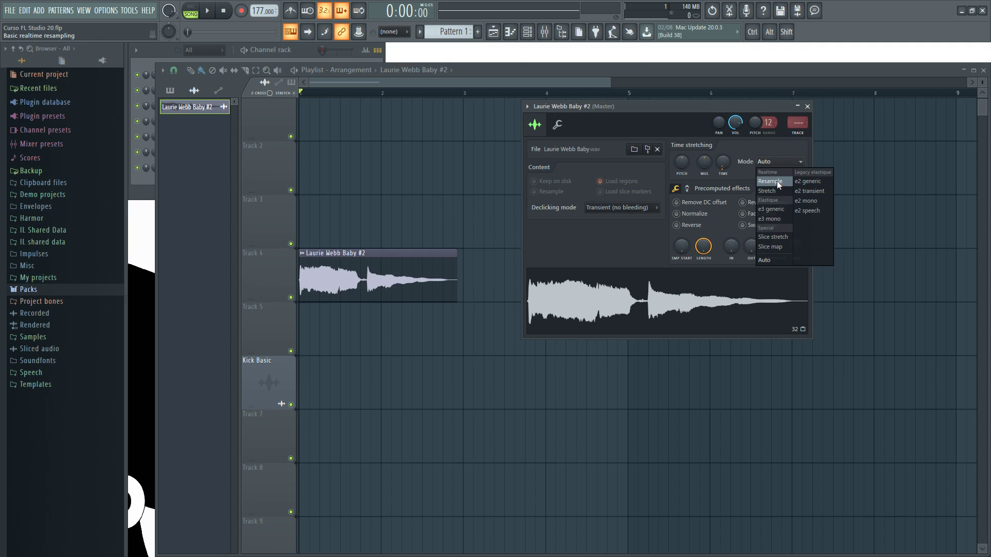
left_click(778, 181)
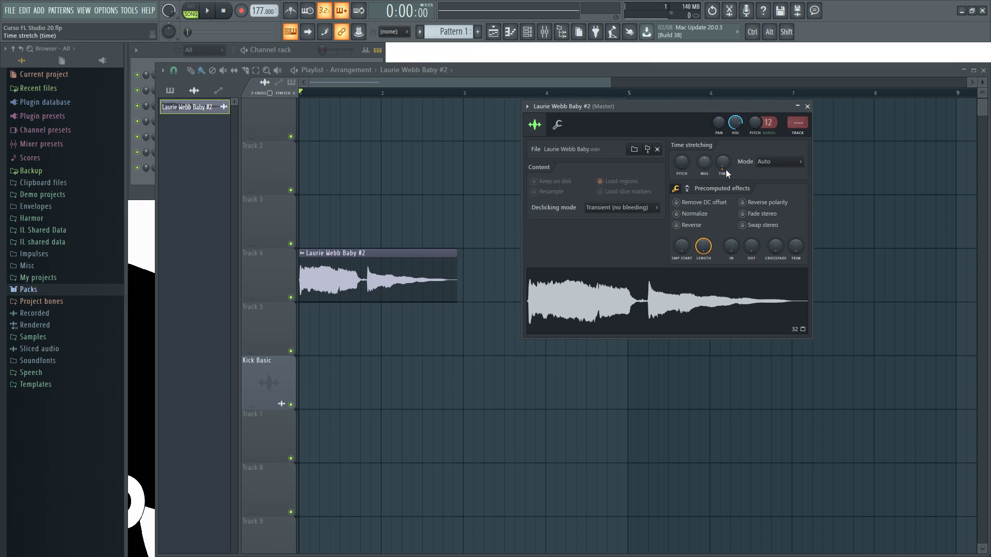
- Try a higher time-stretch multiplier on the clip, reset it and move the settings window lower
mouse_move(704, 165)
left_mouse_down()
mouse_move(705, 150)
mouse_move(708, 165)
left_mouse_up()
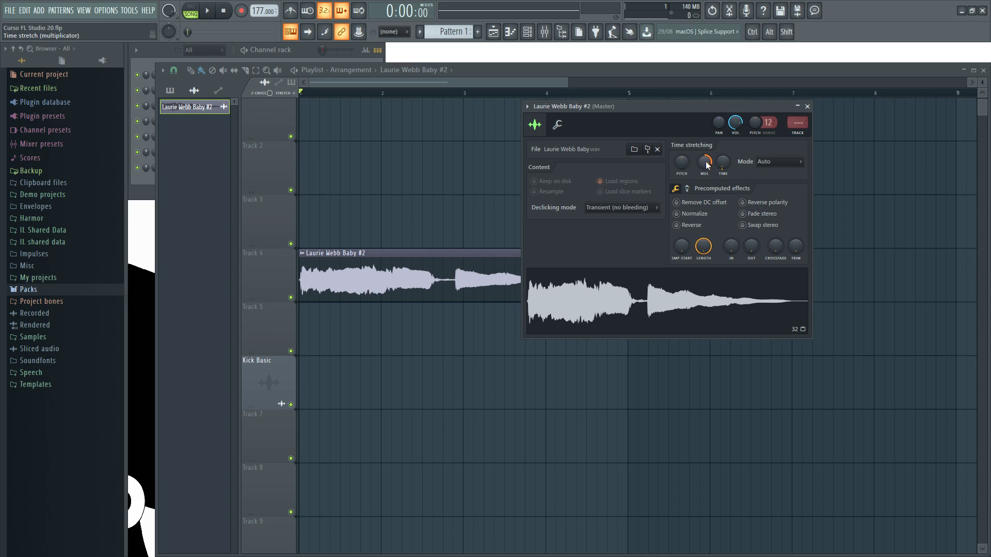
left_click_drag(693, 108, 679, 197)
left_click_drag(680, 248, 692, 261)
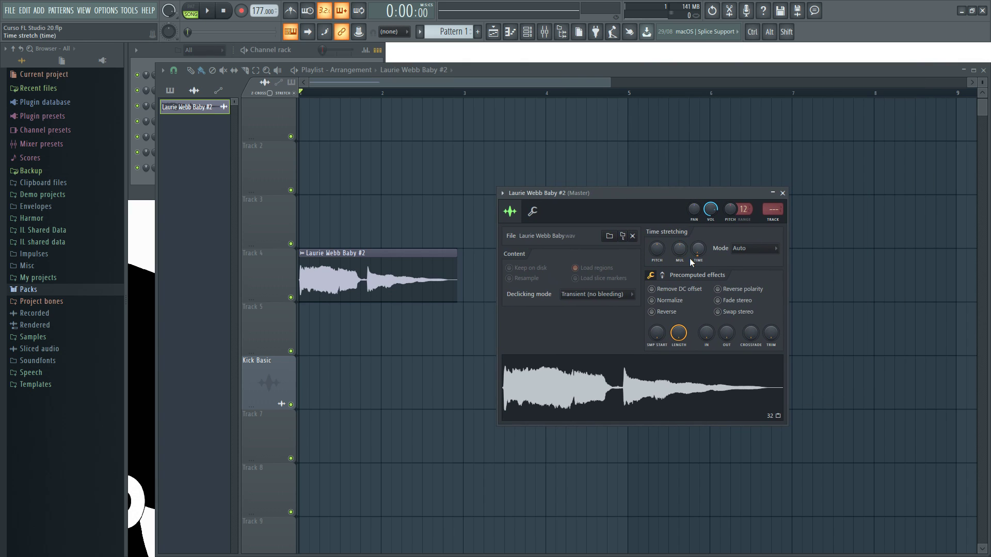
- Raise the time-stretch multiplier until the clip spans just over four bars, play it and lower the multiplier again
left_click_drag(668, 194, 788, 220)
mouse_move(747, 268)
left_mouse_down()
mouse_move(748, 258)
mouse_move(751, 270)
left_mouse_up()
left_click_drag(724, 215, 658, 376)
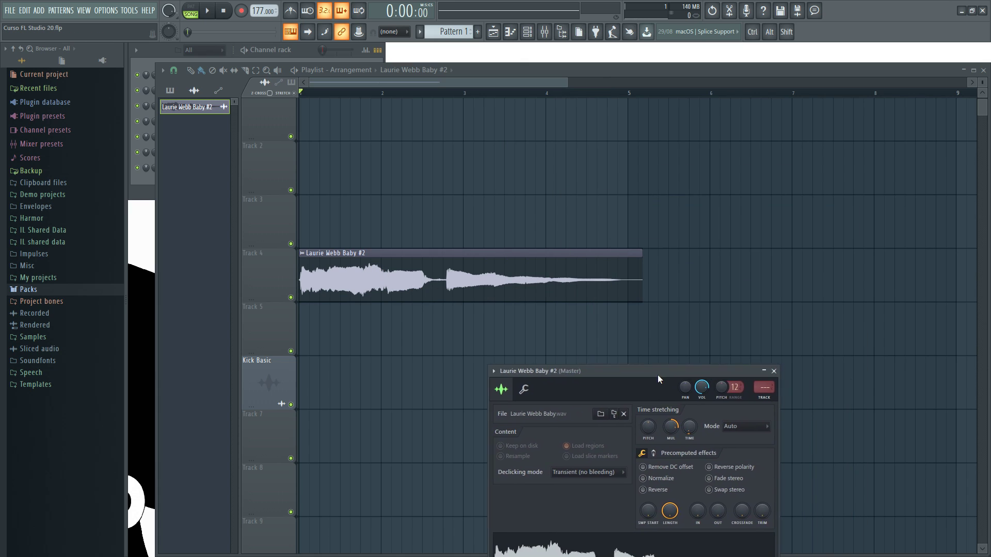
key("space")
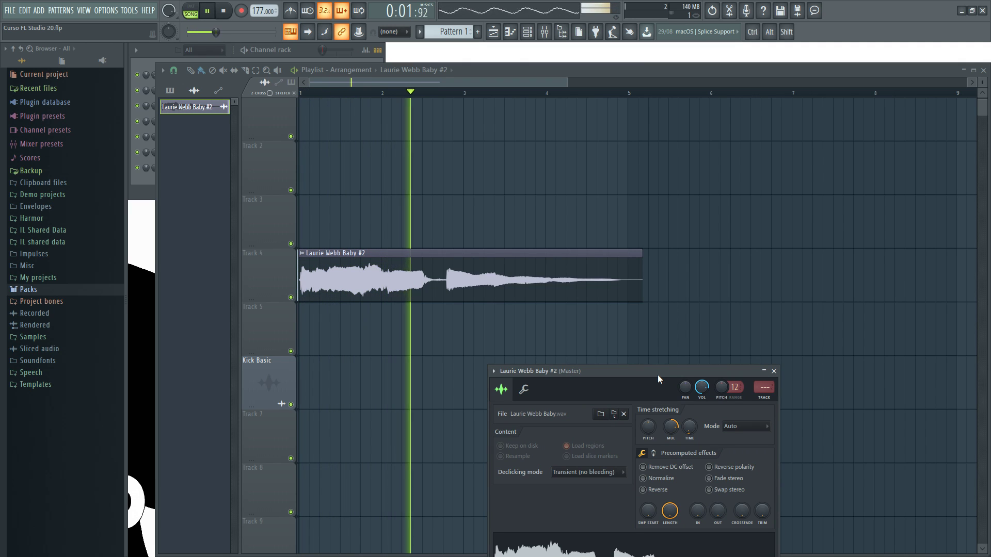
left_click_drag(671, 424, 673, 428)
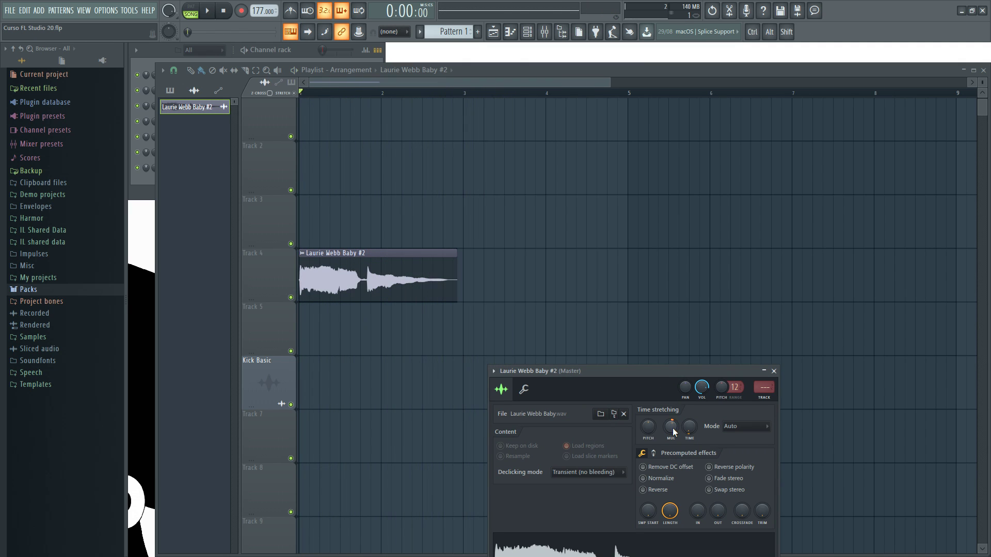
key("space")
- Lower the time-stretch multiplier to shorten the clip to about one bar, play it and reset the multiplier
left_click_drag(670, 428, 670, 433)
key("space")
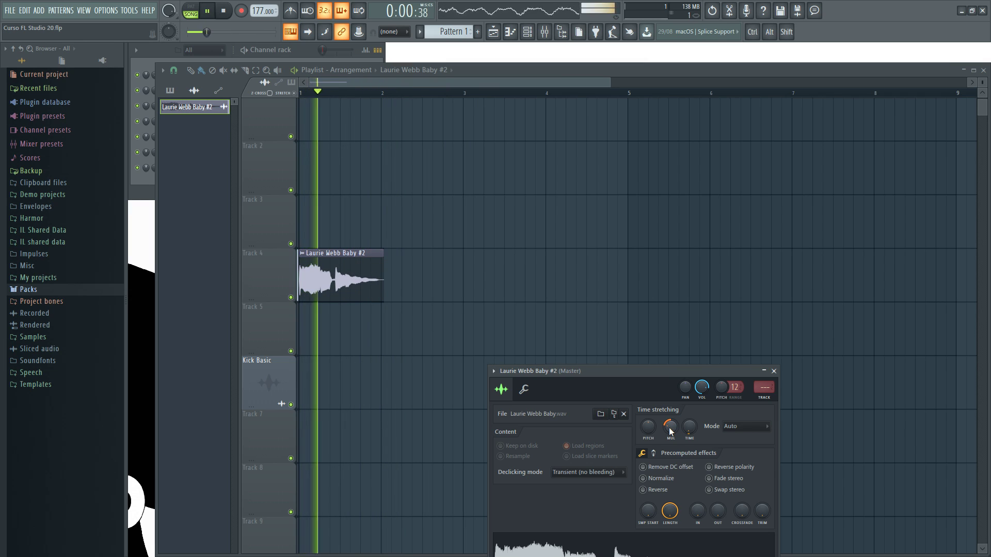
key("space")
left_click(669, 427, "alt")
left_click_drag(671, 371, 652, 115)
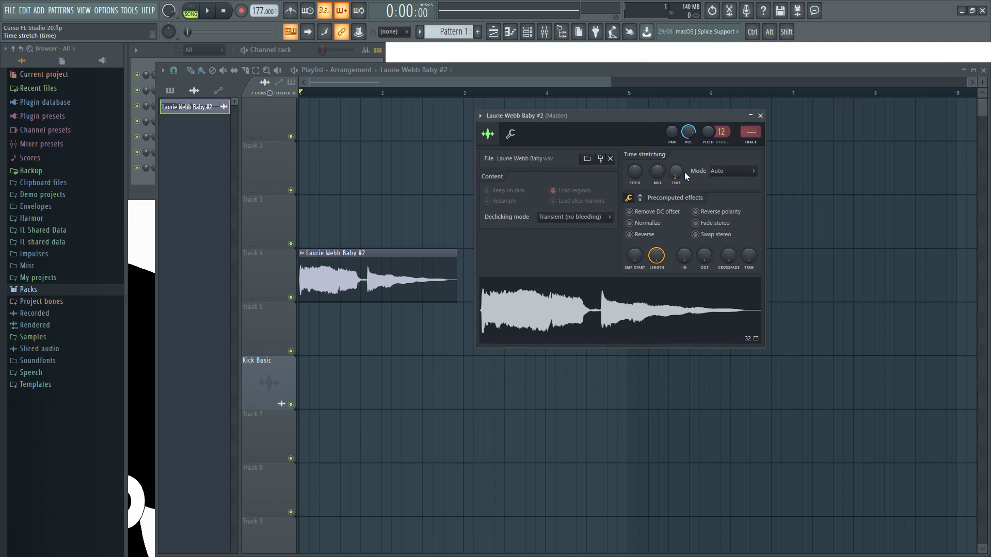
- Reset the clip's time stretch, try altered pitch, multiplier and time values together, and reset the pitch and multiplier
left_click(677, 173, "alt")
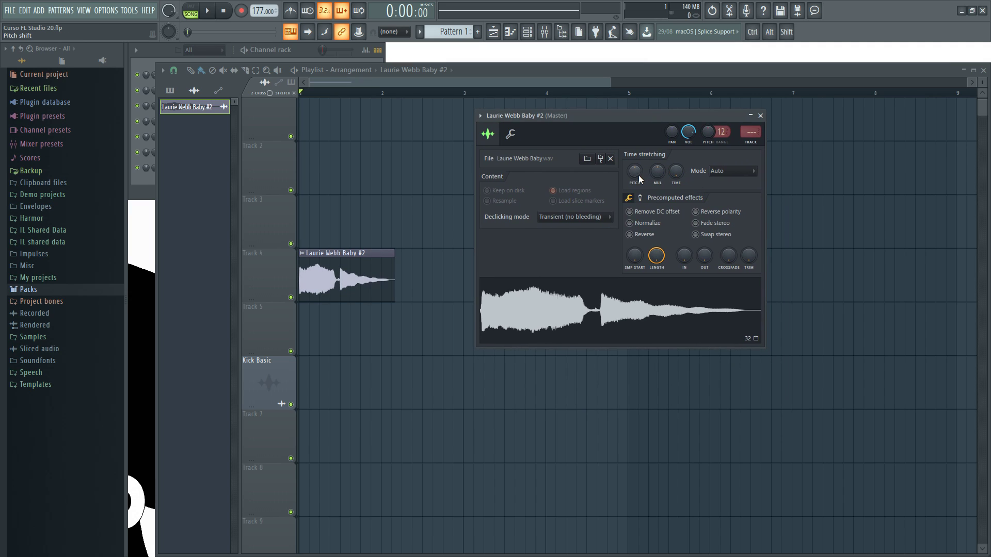
left_click_drag(653, 173, 675, 168)
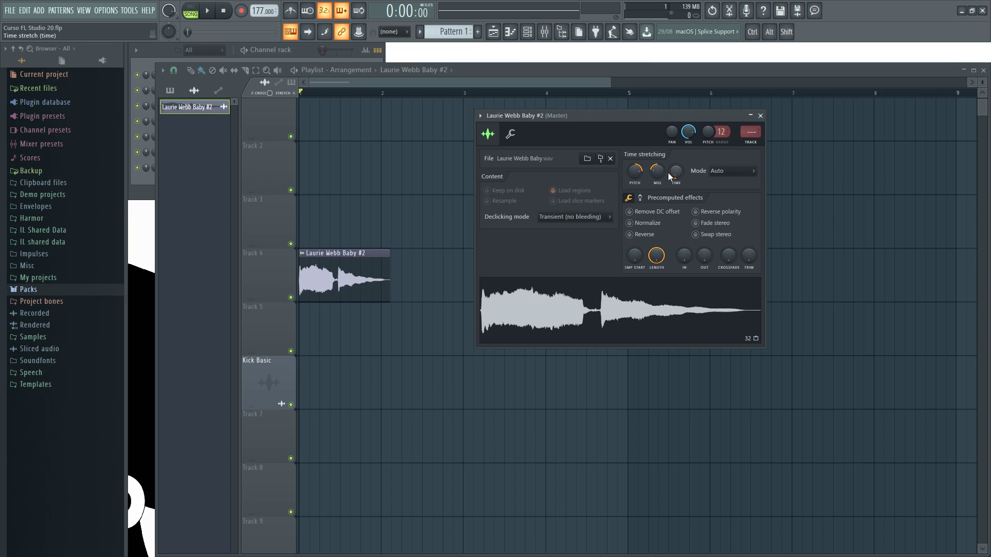
left_click(636, 172, "alt")
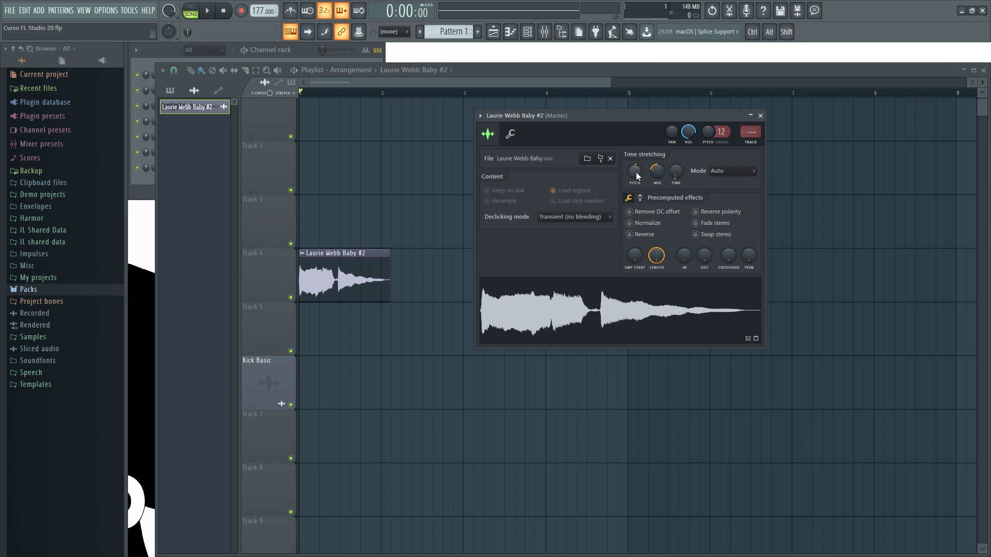
left_click(657, 172, "alt")
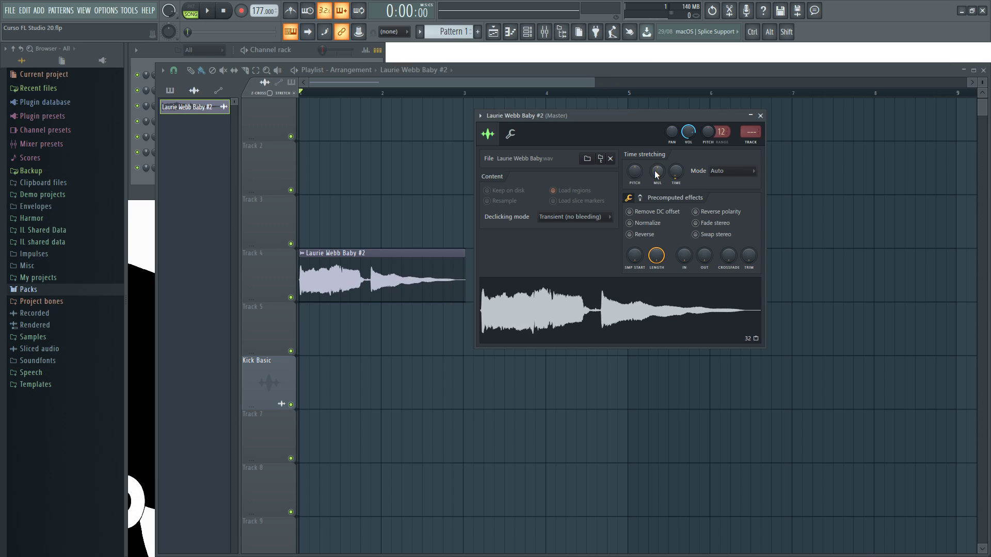
- Set the clip's stretch time to (none) and play the unstretched clip briefly
right_click(675, 172)
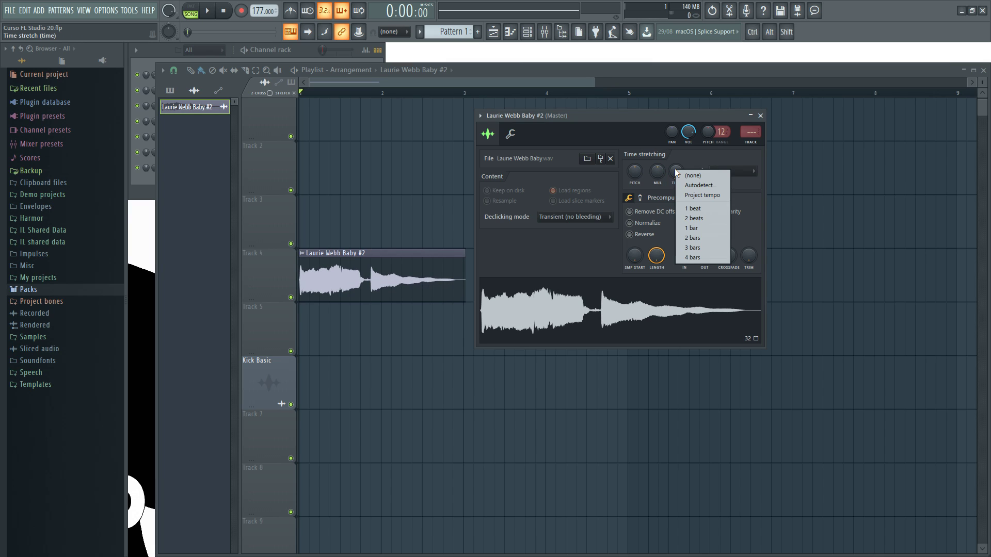
right_click(656, 172)
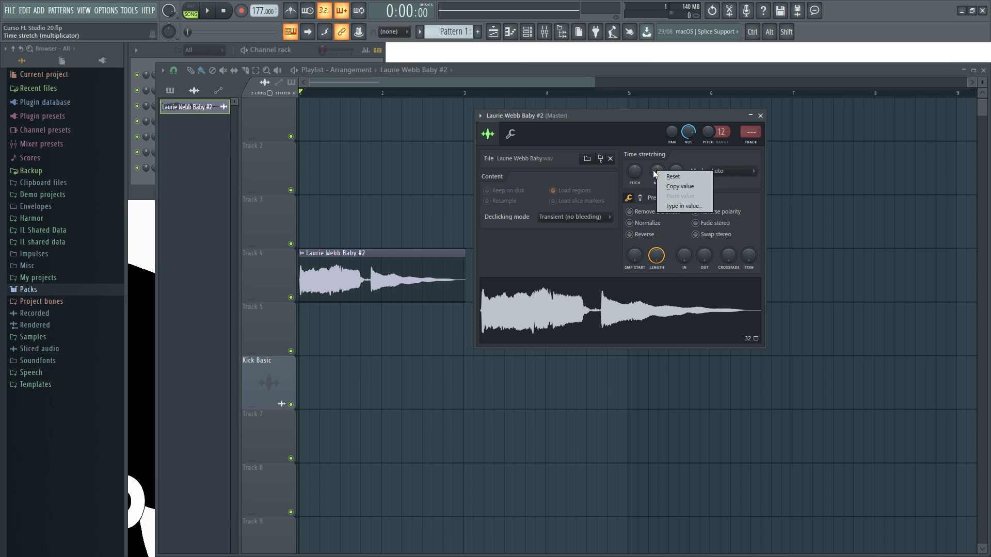
left_click(659, 175)
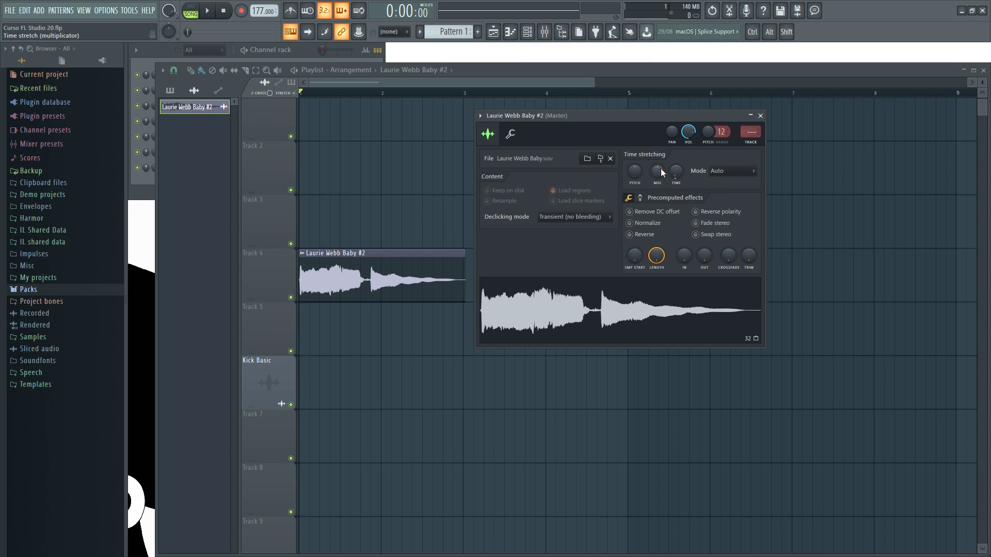
right_click(661, 171)
right_click(673, 172)
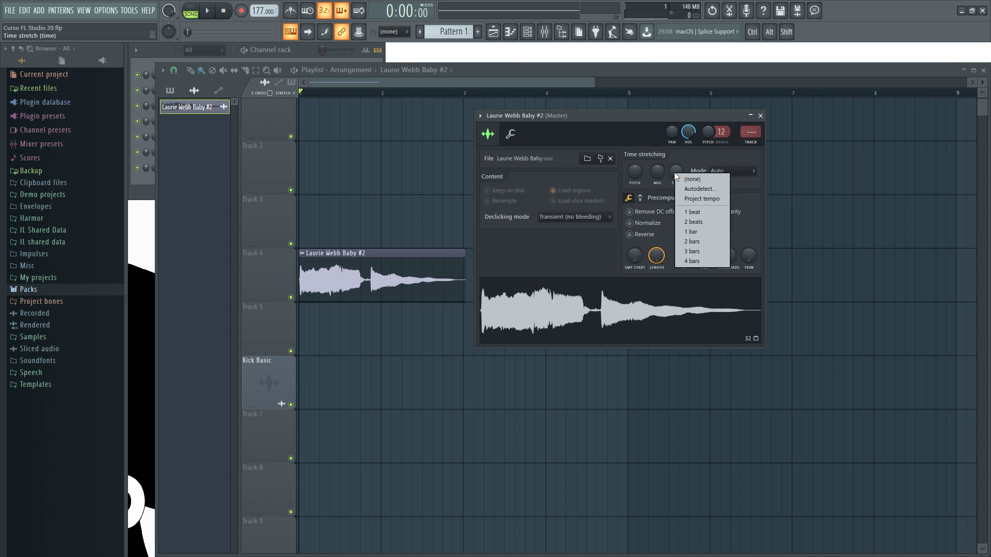
left_click(694, 178)
key("space")
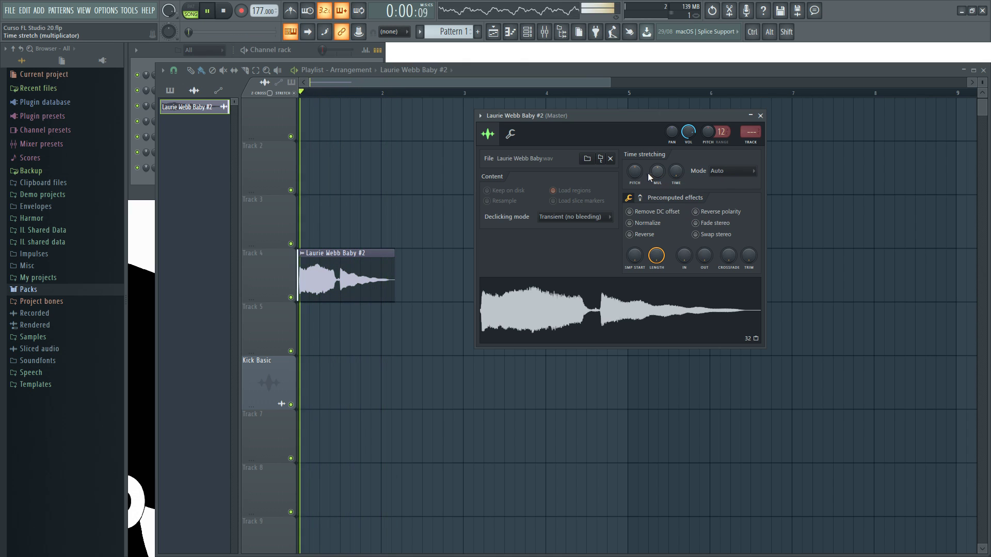
key("space")
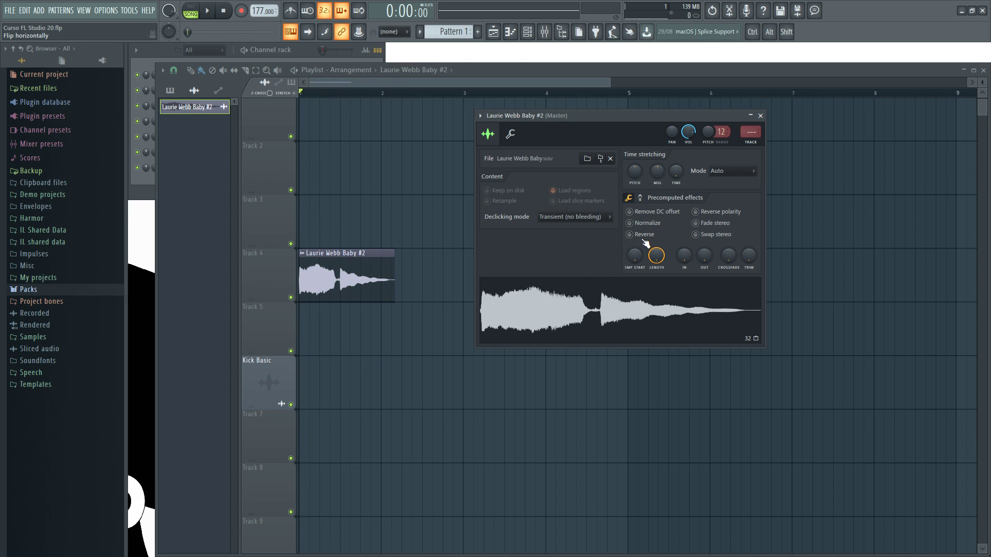
- Raise the clip's stretch time until it spans about two bars and play it
left_click_drag(676, 173, 678, 177)
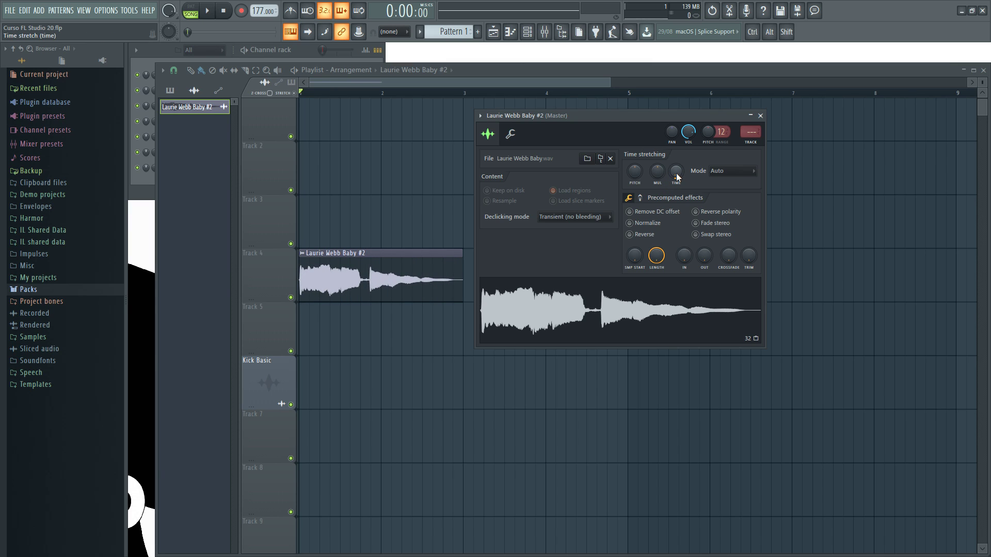
key("space")
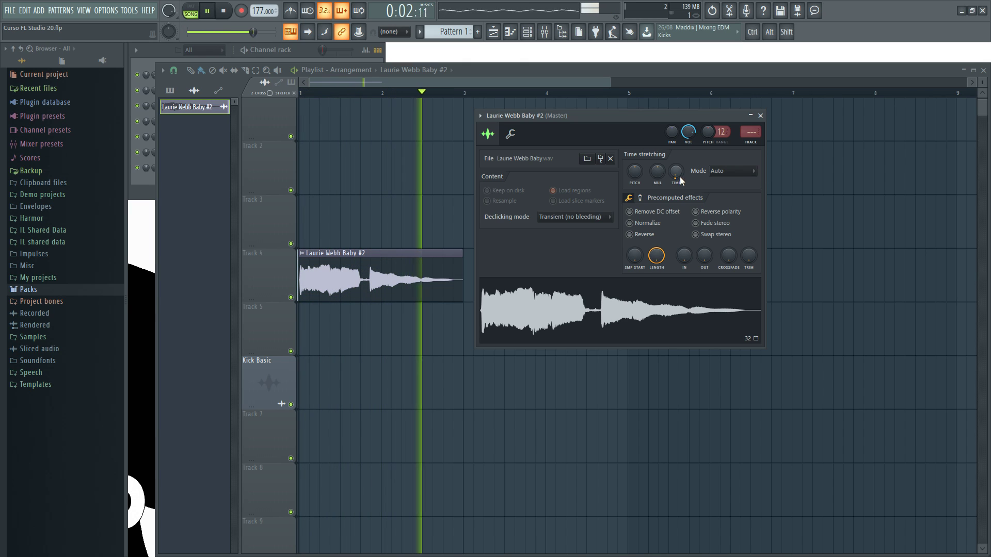
key("space")
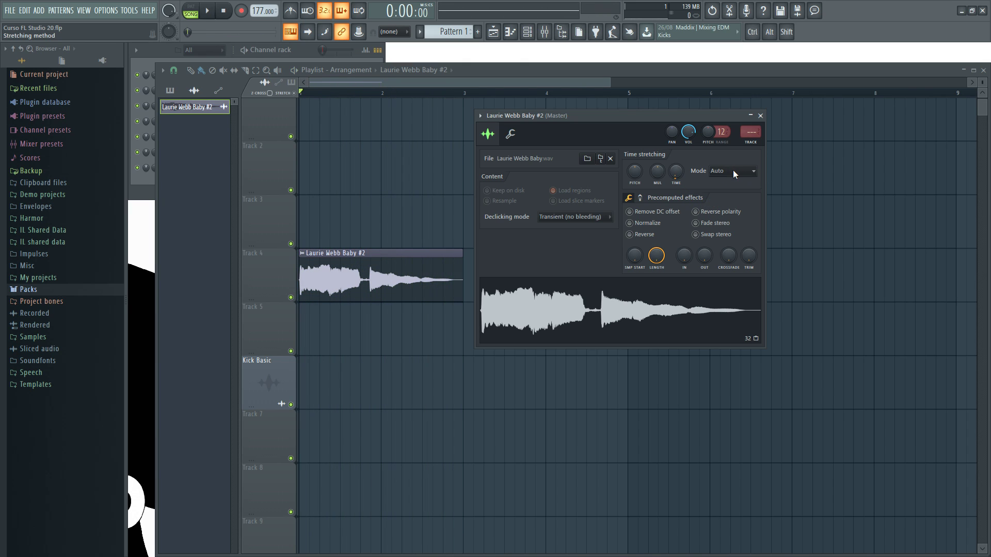
- Switch the clip's time-stretching mode to e3 mono and play it
left_click(735, 172)
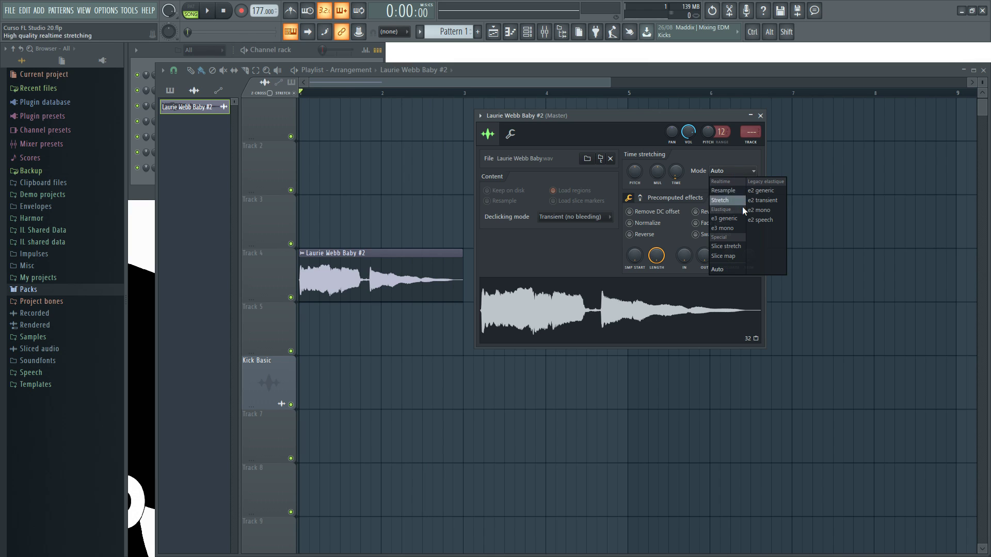
left_click(730, 228)
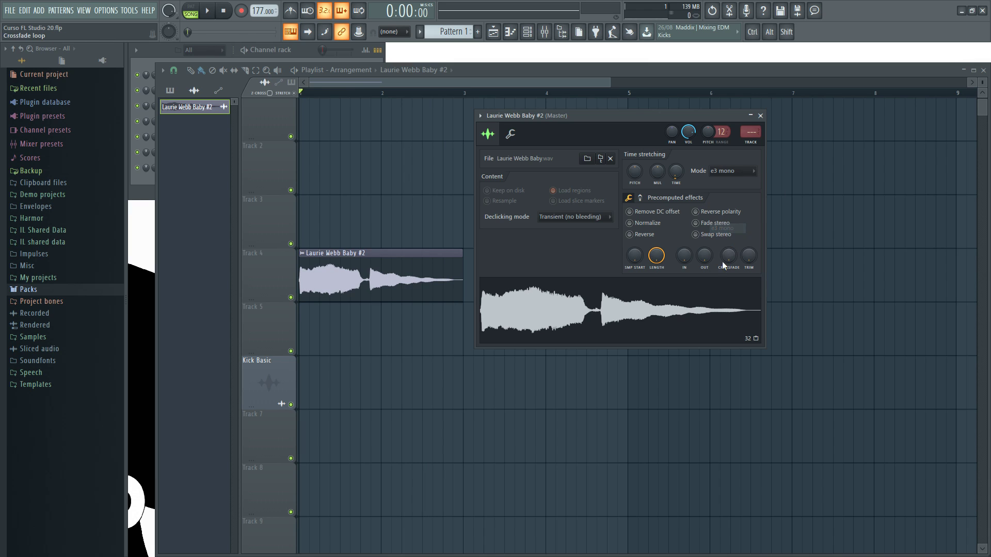
key("space")
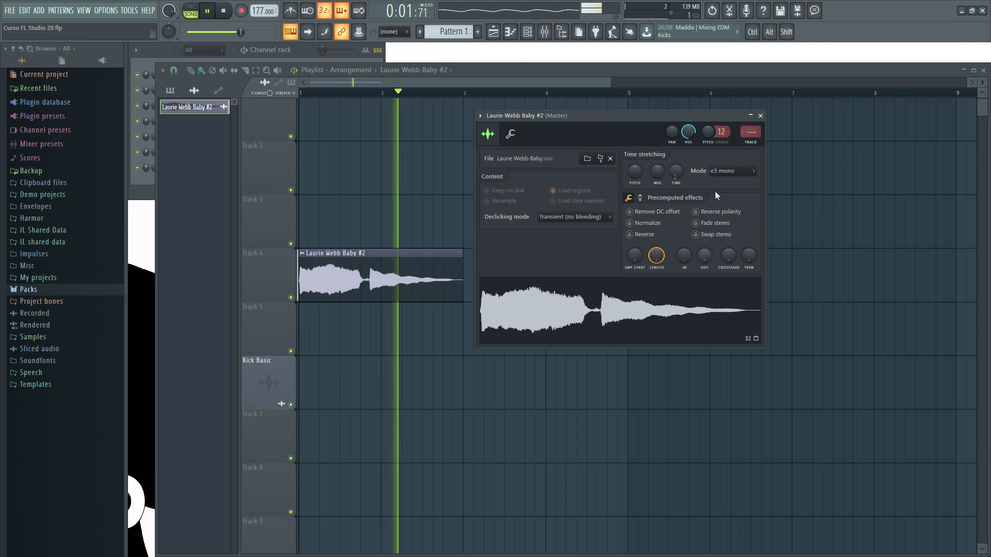
key("space")
- Switch the clip's time-stretching mode to e2 speech and play it
left_click(738, 174)
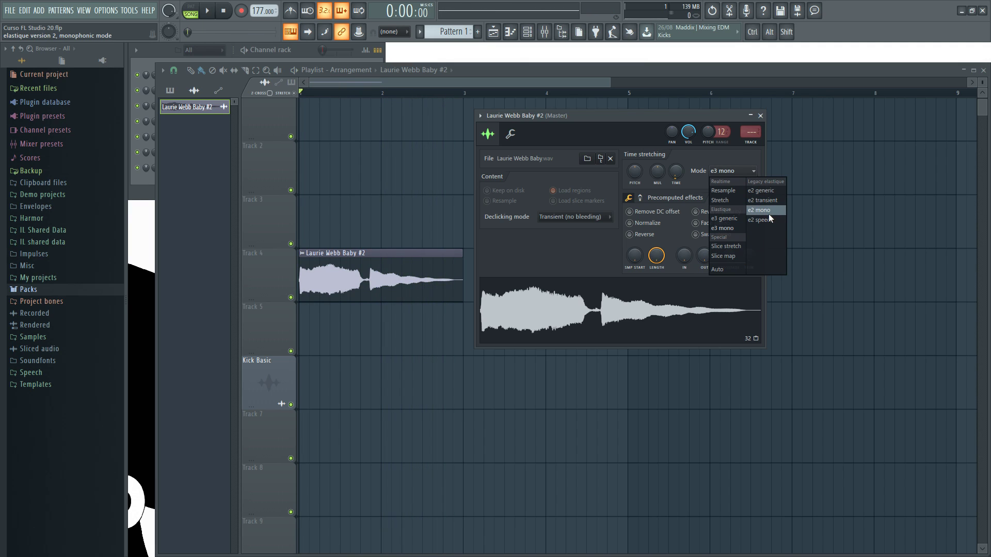
left_click(766, 221)
key("space")
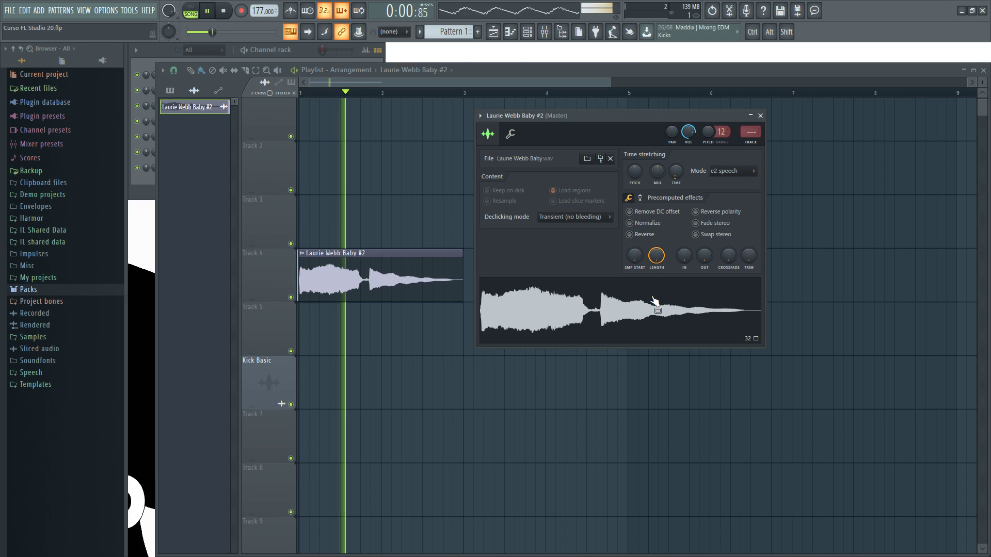
key("space")
- Switch the clip's time-stretching mode to Stretch and play it
left_click(734, 175)
left_click(730, 201)
key("space")
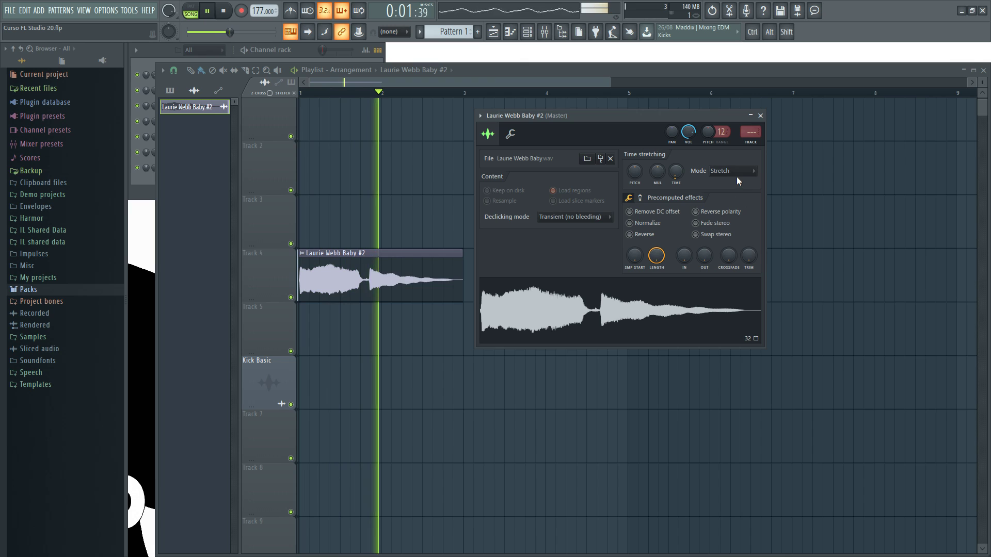
key("space")
- Switch the clip's time-stretching mode to e3 generic and play it
left_click(751, 179)
left_click(732, 222)
key("space")
key("space")
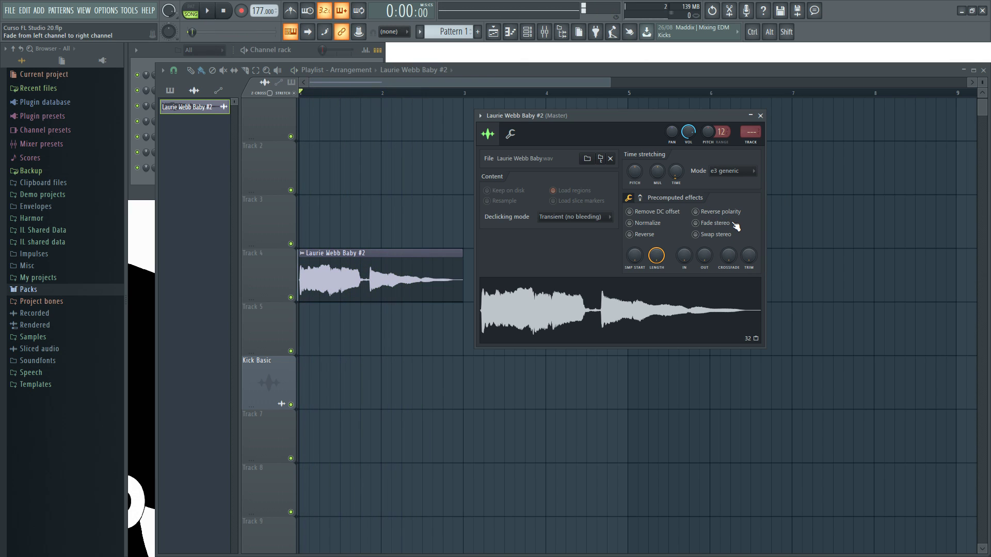
- Set the clip's time-stretching mode to Resample, lower the project tempo to 128 BPM and play the song
left_click(733, 170)
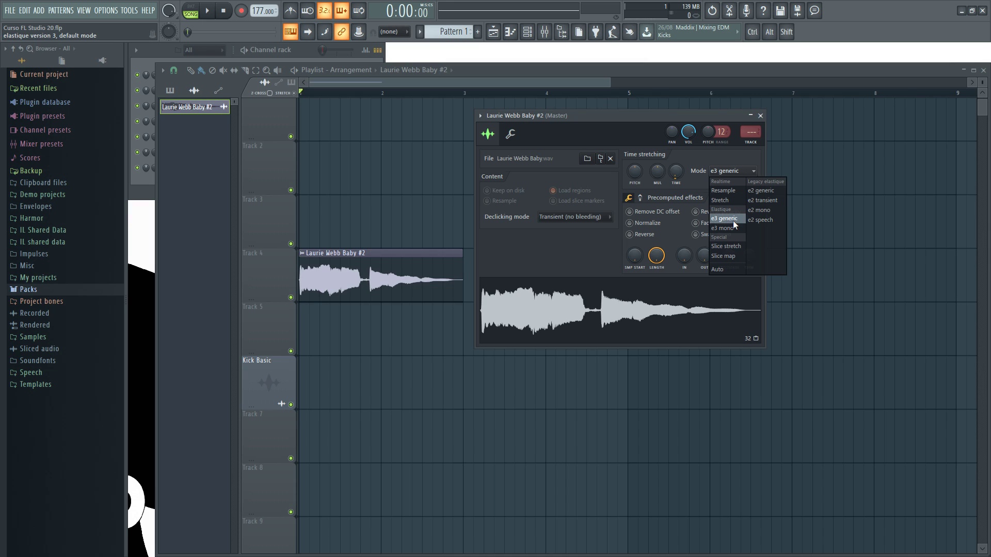
left_click(728, 190)
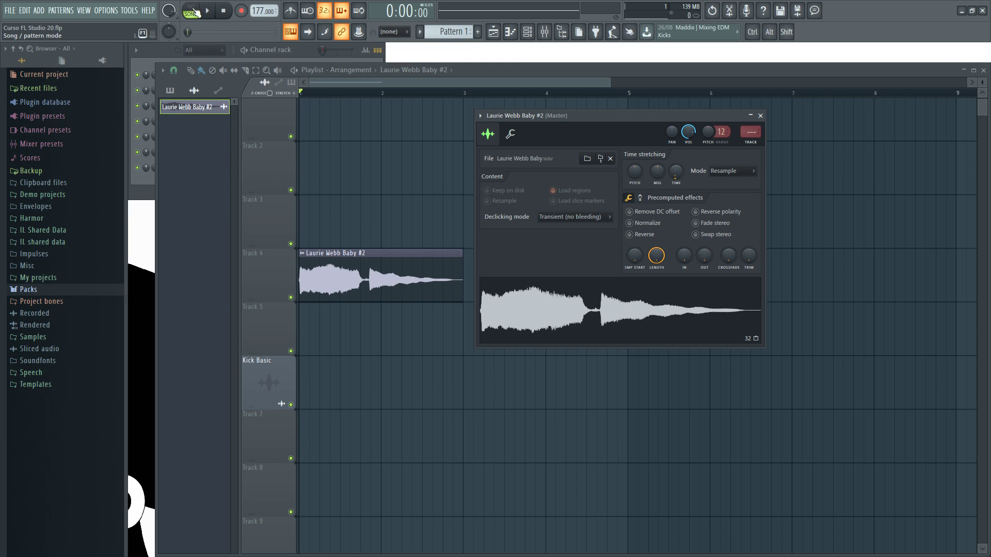
left_click_drag(577, 114, 600, 117)
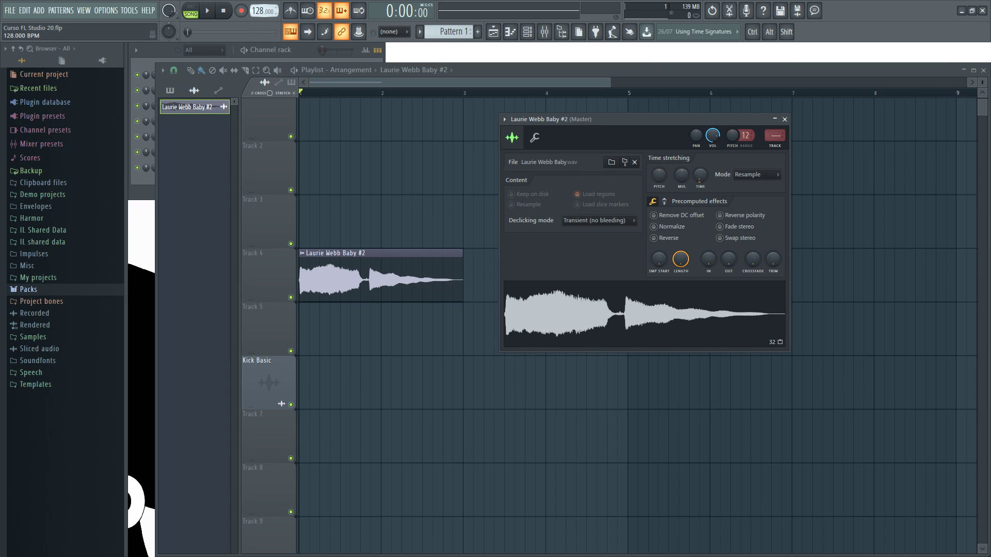
key("space")
key("space")
- Turn on the metronome and reset the clip's stretch time
left_click(294, 11)
left_click(698, 186)
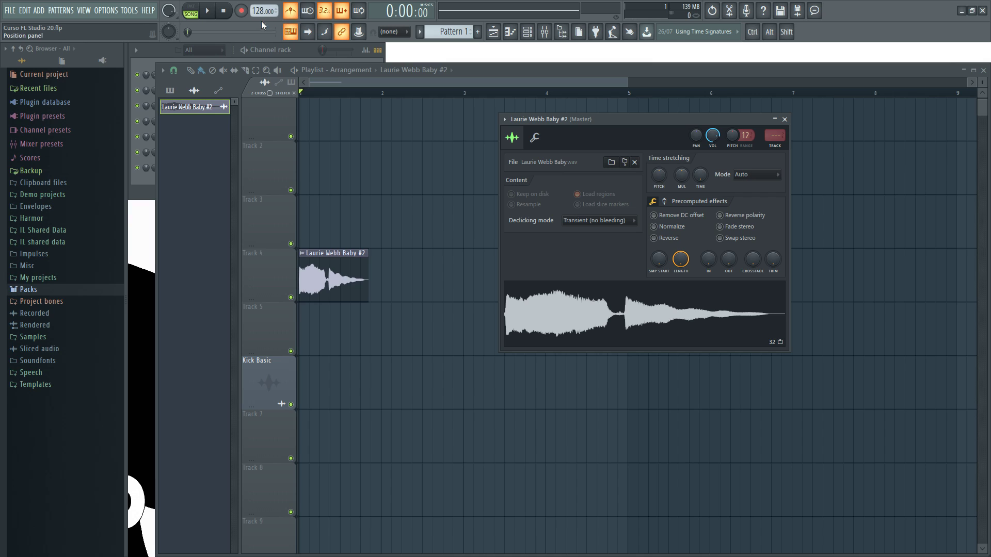
- Play the song with the metronome and mute Track 4, which holds the vocal clip, before stopping
left_click(207, 11)
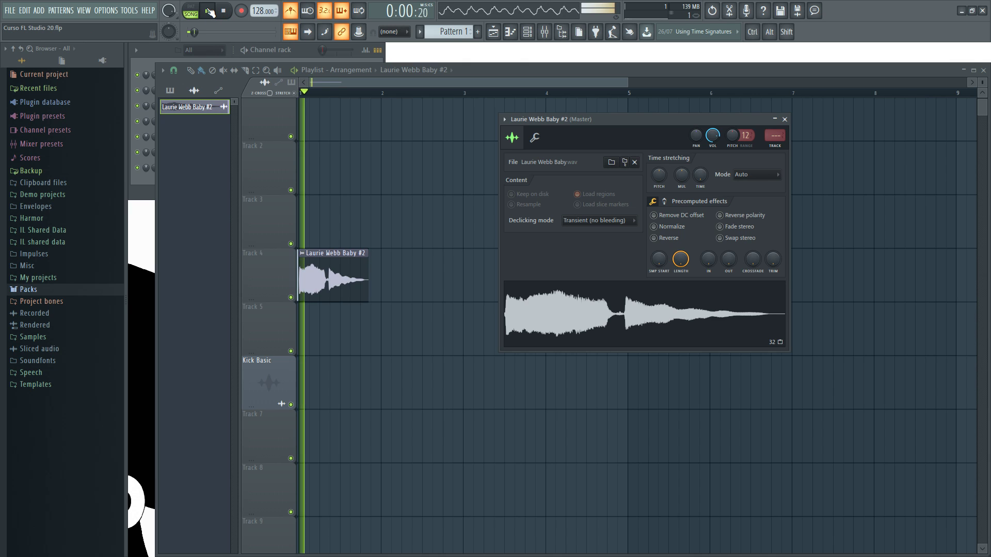
left_click(291, 298)
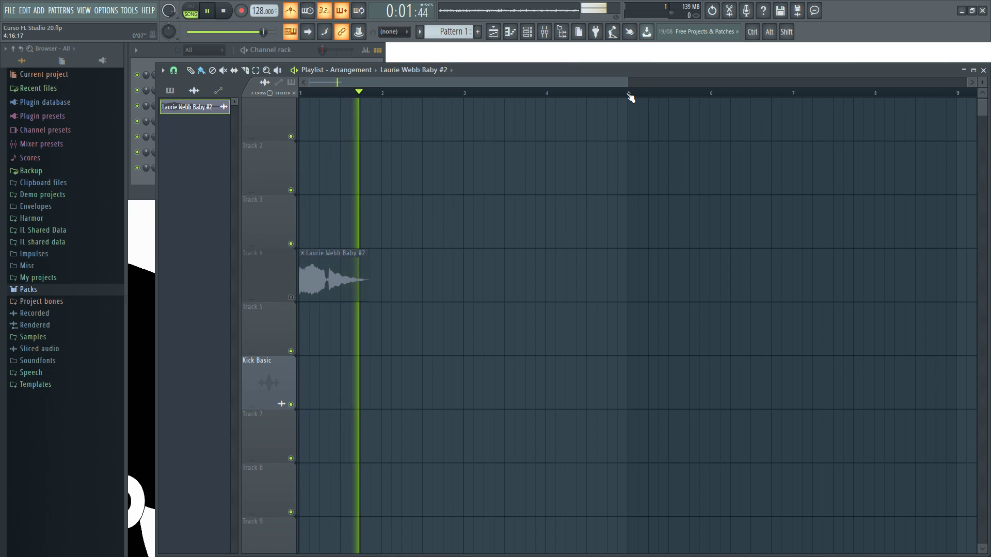
key("space")
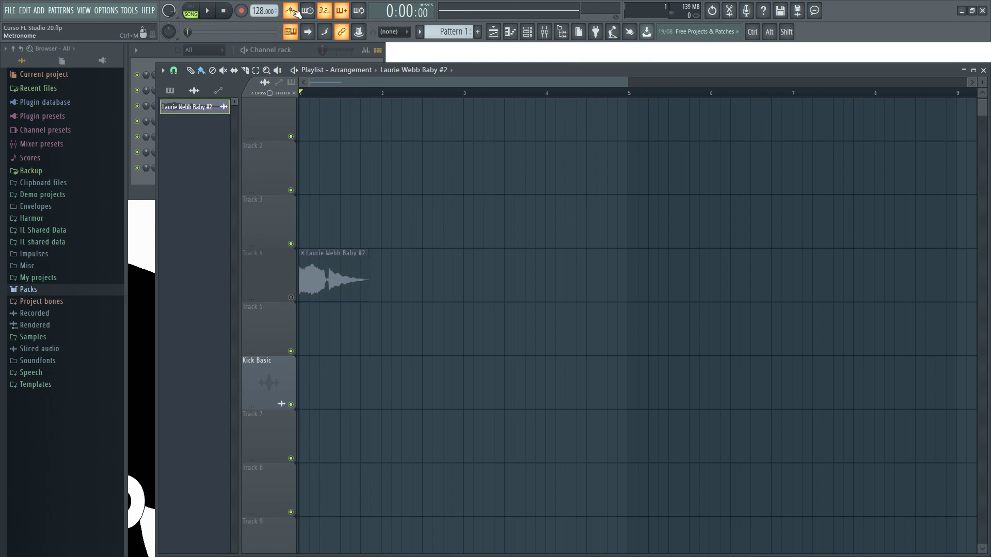
- Change the metronome sound to Tick and listen to it in song mode
right_click(295, 12)
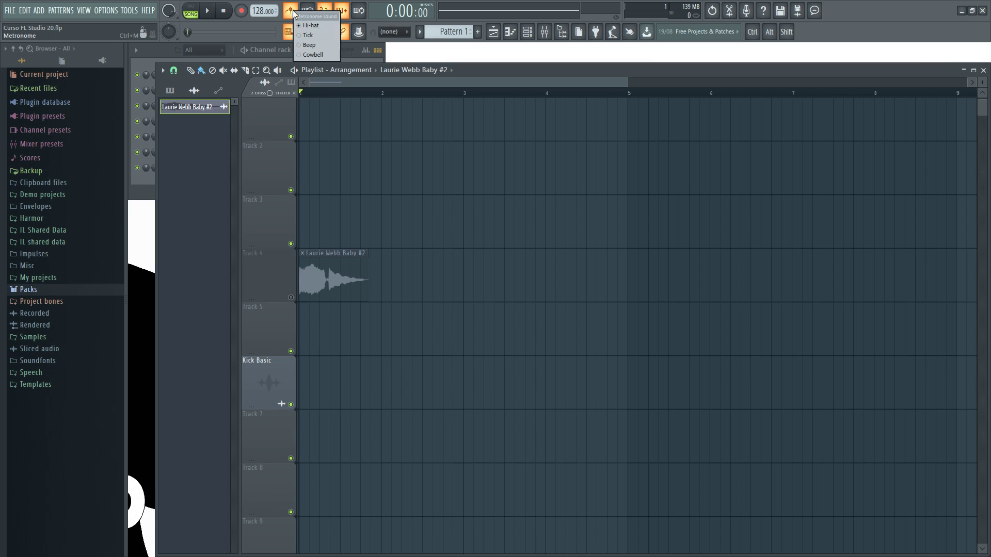
left_click(324, 35)
key("space")
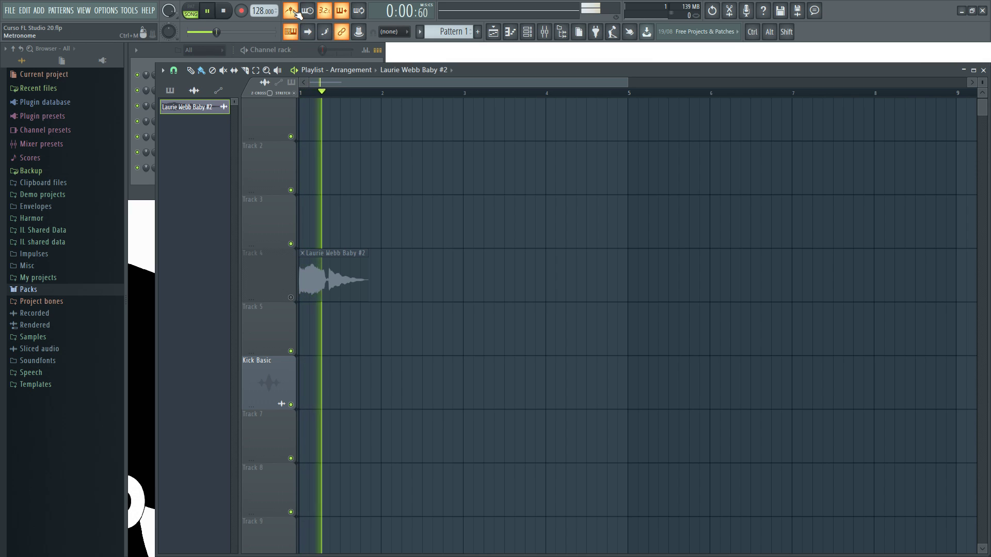
key("space")
- Change the metronome sound to Beep and listen to it
right_click(297, 17)
left_click(317, 47)
key("space")
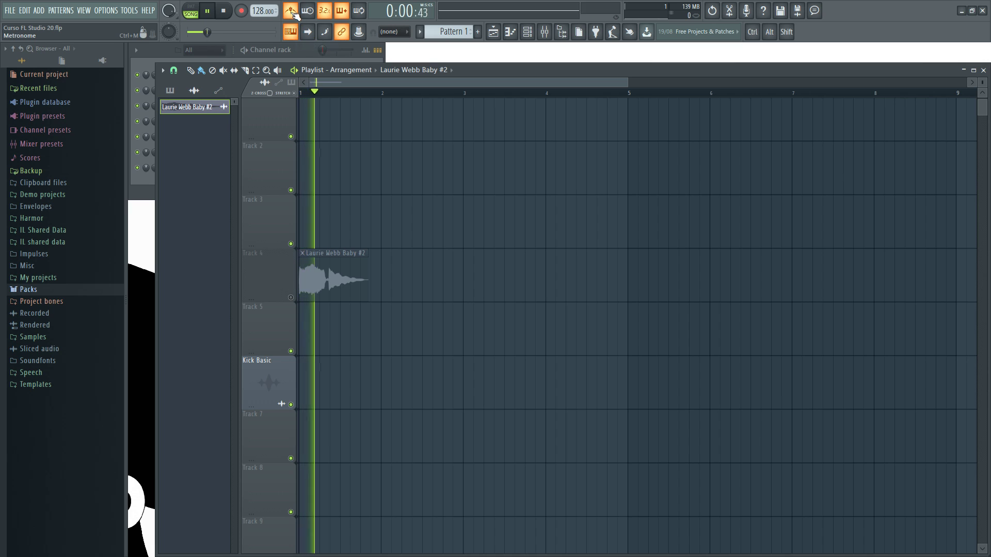
key("space")
- Change the metronome sound to Cowbell and listen to it
right_click(292, 14)
left_click(315, 57)
key("space")
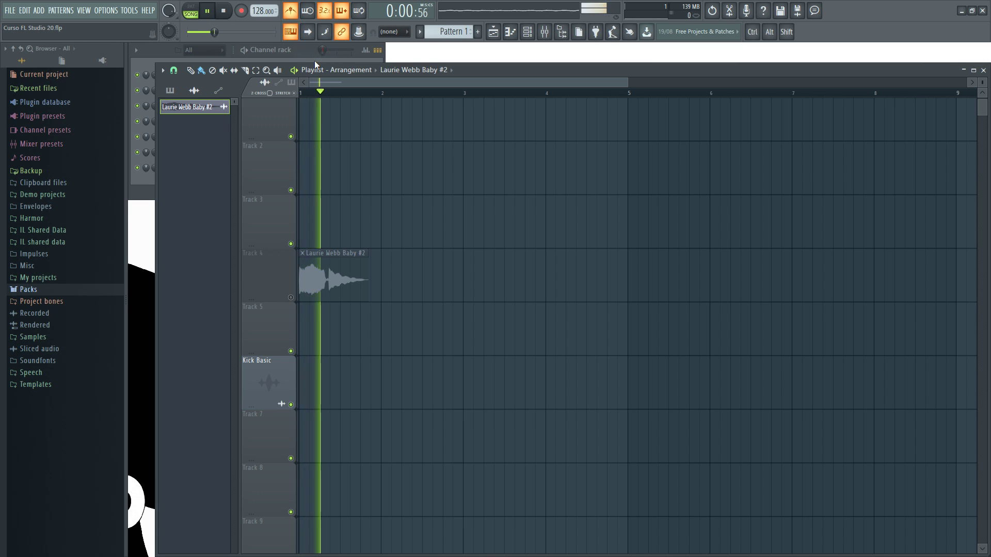
key("space")
- Bring the Channel rack forward, switch playback to pattern mode and play the metronome there
left_click(305, 51)
left_click(191, 7)
key("space")
key("space")
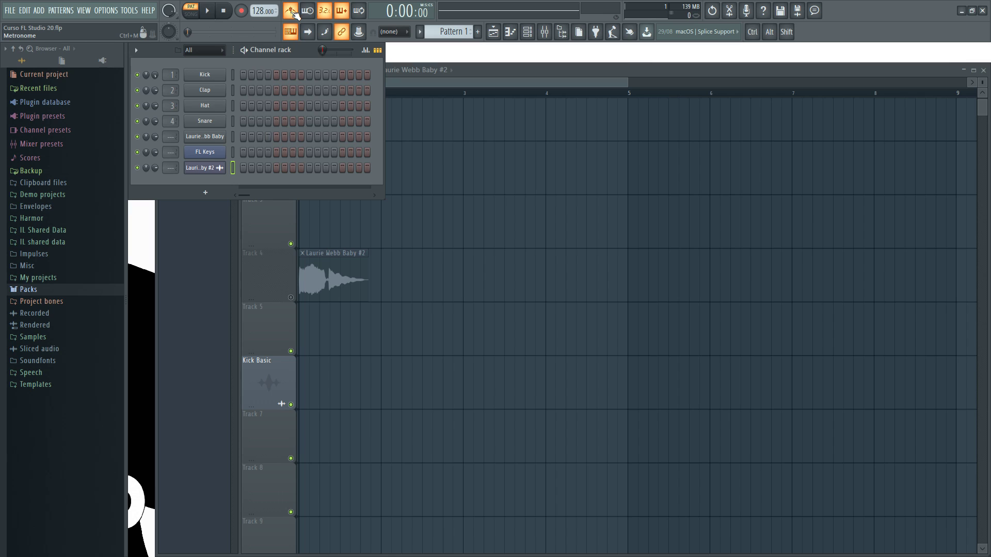
- Change the metronome sound to Tick and listen to it in pattern mode
right_click(292, 14)
left_click(313, 36)
key("space")
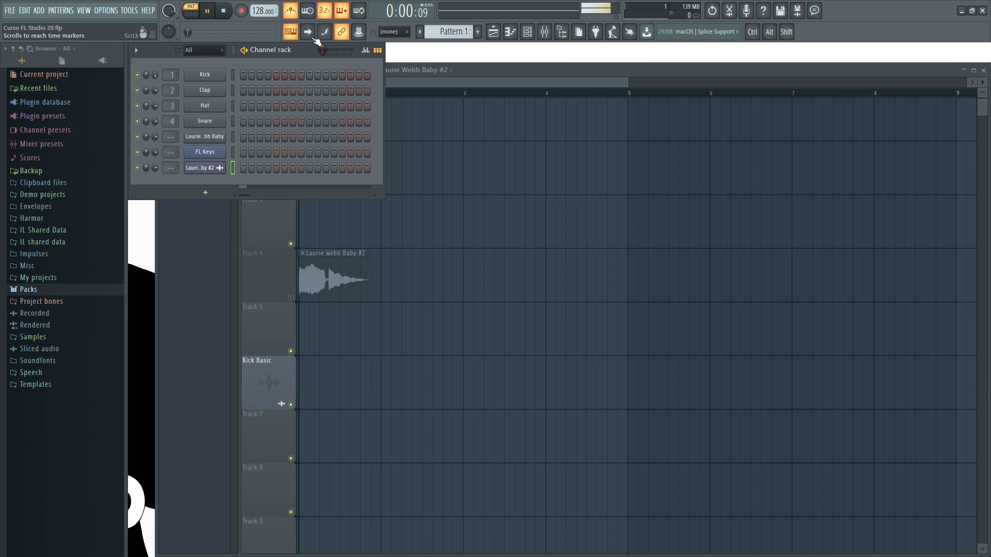
key("space")
- Set the metronome sound back to Hi-hat and start playback
right_click(291, 13)
left_click(311, 29)
key("space")
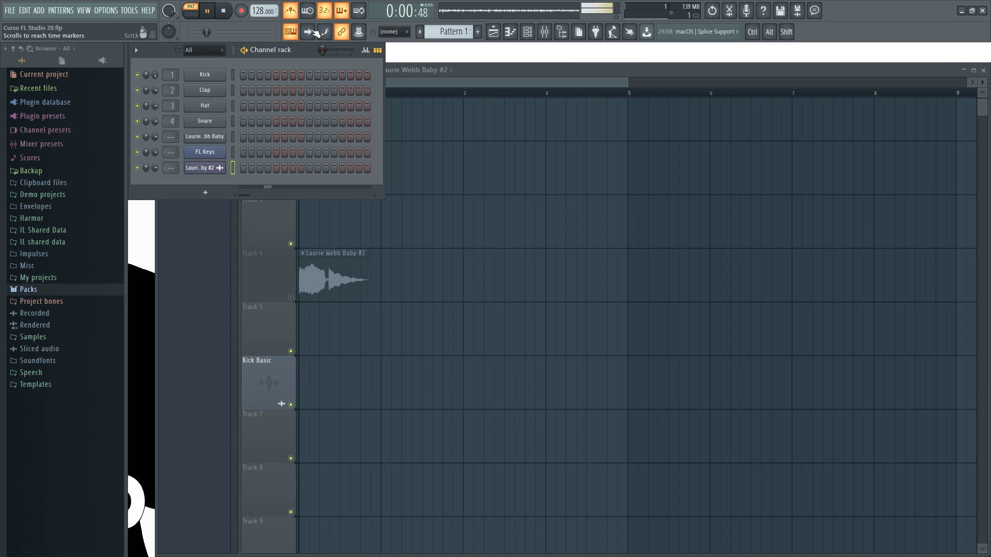
- Place Pattern 1 on Track 1 of the Playlist from bar 1 and extend it to four bars
left_click(479, 71)
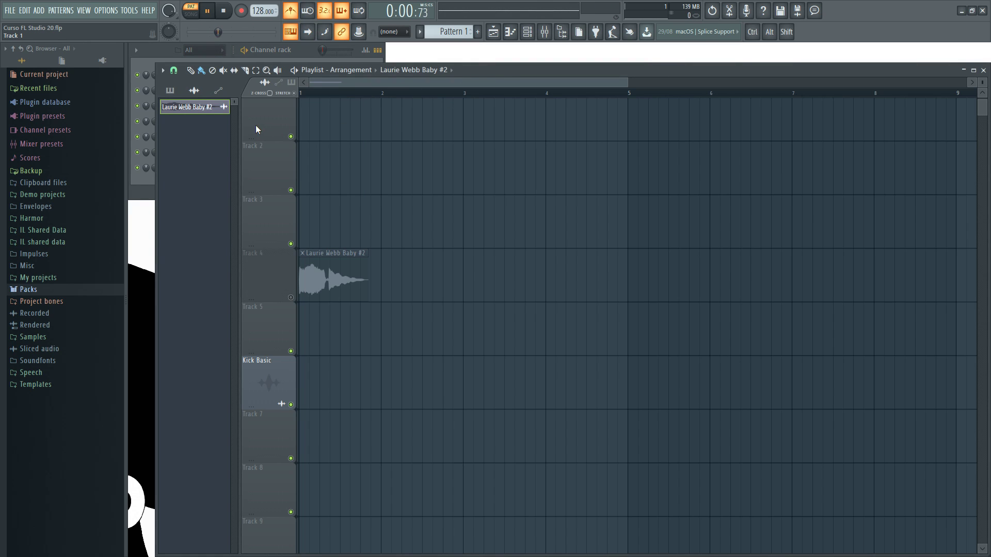
left_click(309, 124)
right_click(344, 121)
left_click(171, 91)
left_click(191, 107)
left_click(305, 116)
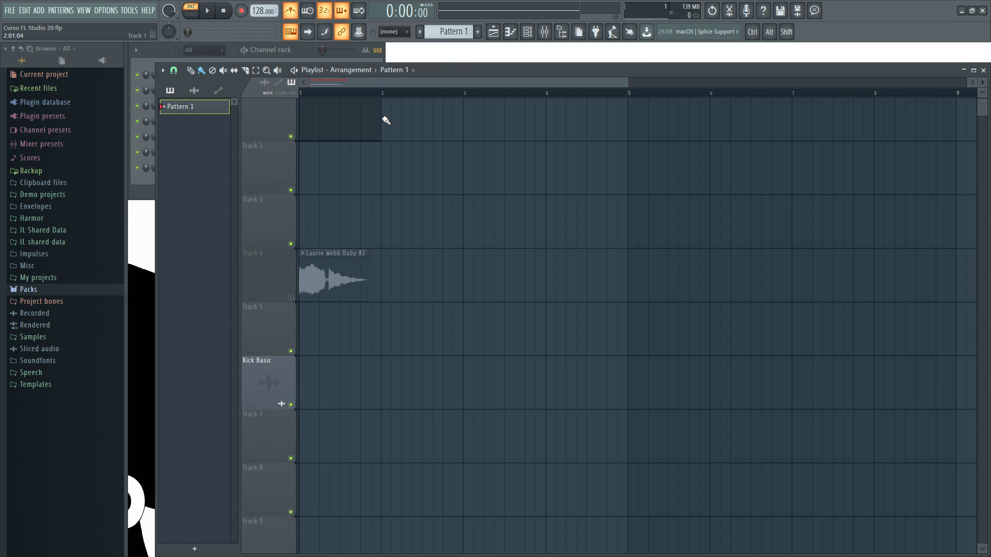
scroll(384, 122, "up", 1)
left_click_drag(381, 107, 628, 152)
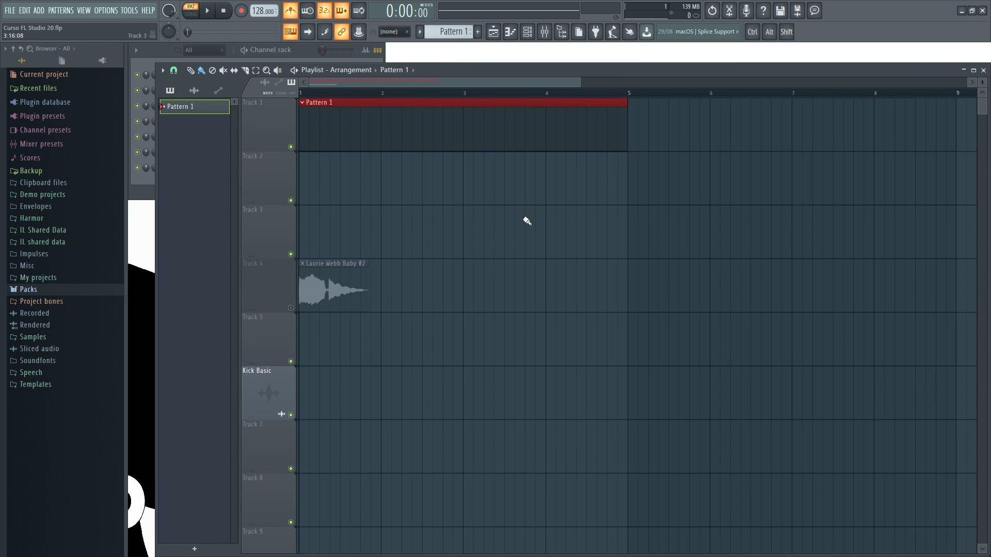
- Switch playback to song mode and play the arrangement from the start
key("l")
key("space")
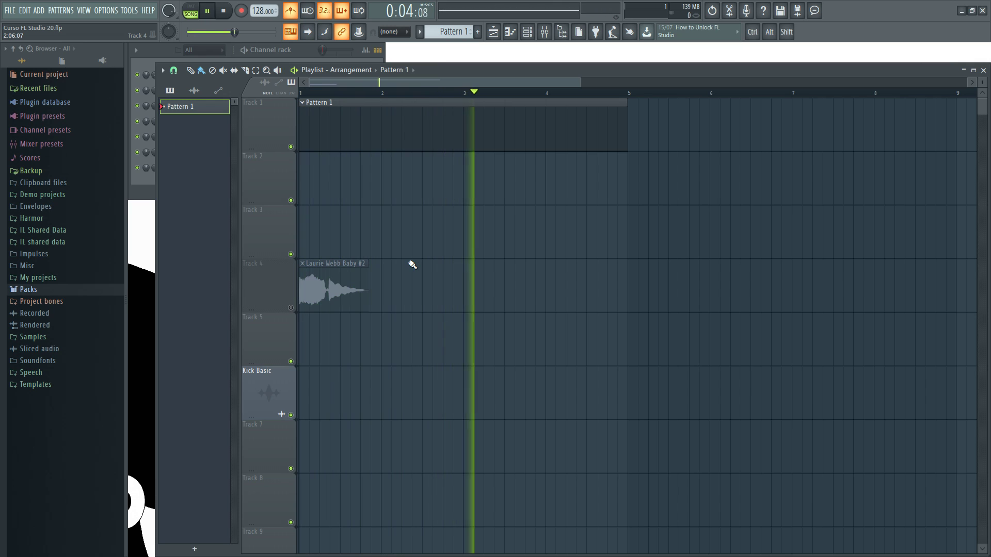
scroll(387, 209, "down", 1)
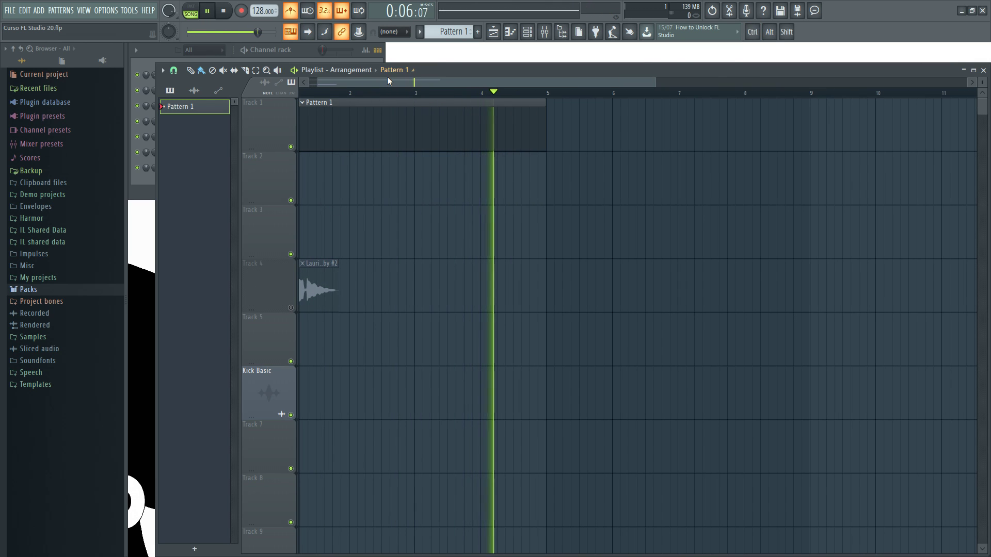
- Stop playback and open the channel settings of the audio clip on Track 4, placing the window clear of the clip
scroll(355, 247, "down", 1)
key("space")
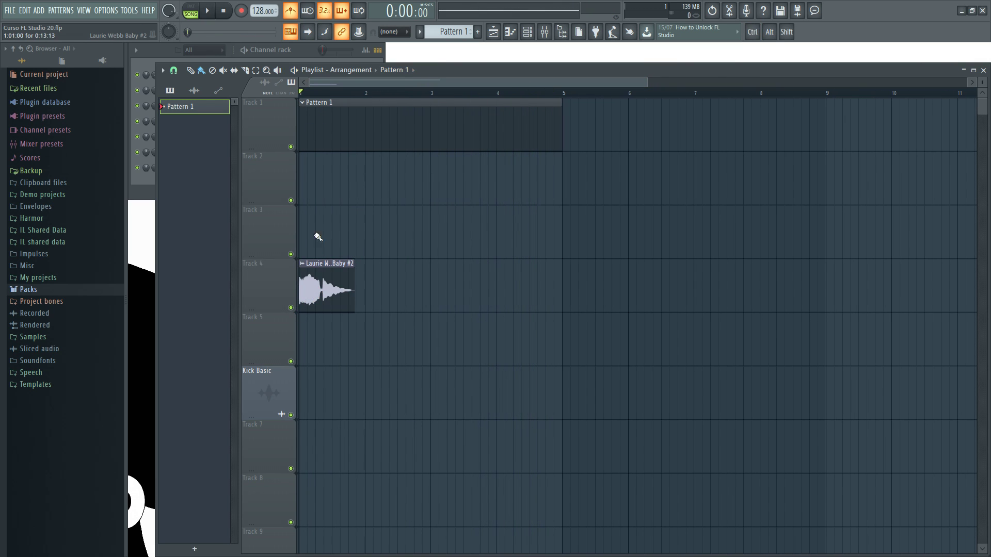
left_click(330, 283)
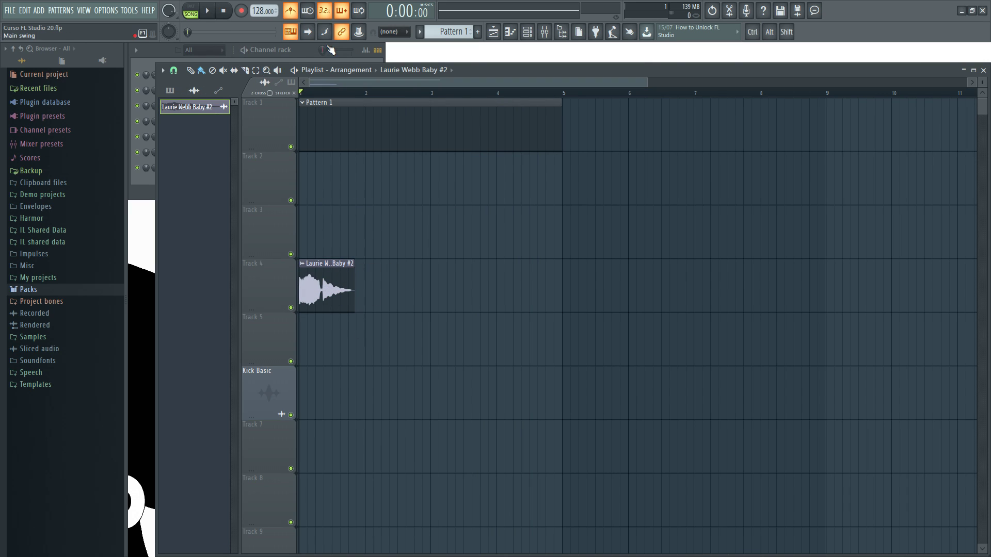
double_click(309, 284)
left_click_drag(623, 119, 636, 119)
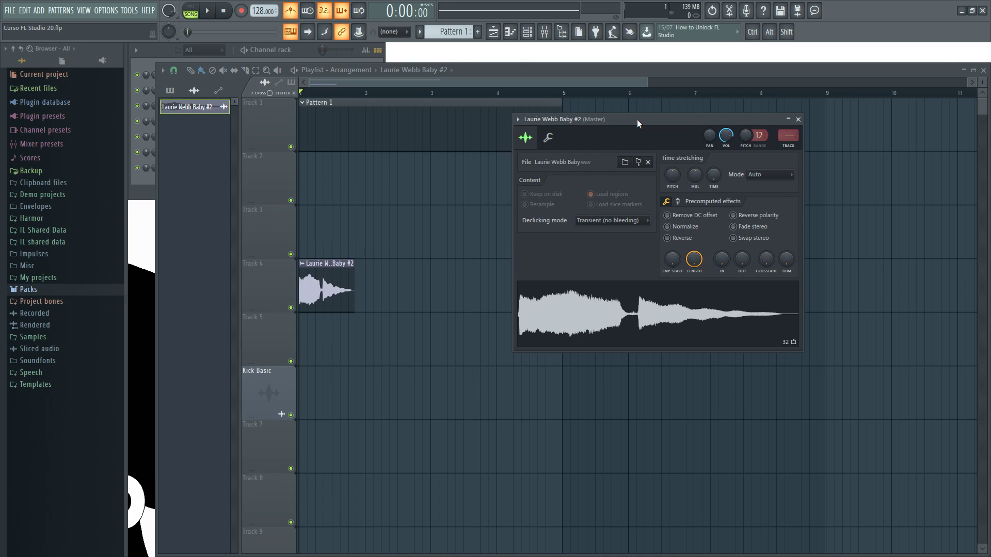
- Set the audio clip's time-stretching mode to Resample and raise the project tempo to 221 BPM
left_click(769, 172)
left_click(772, 191)
key("space")
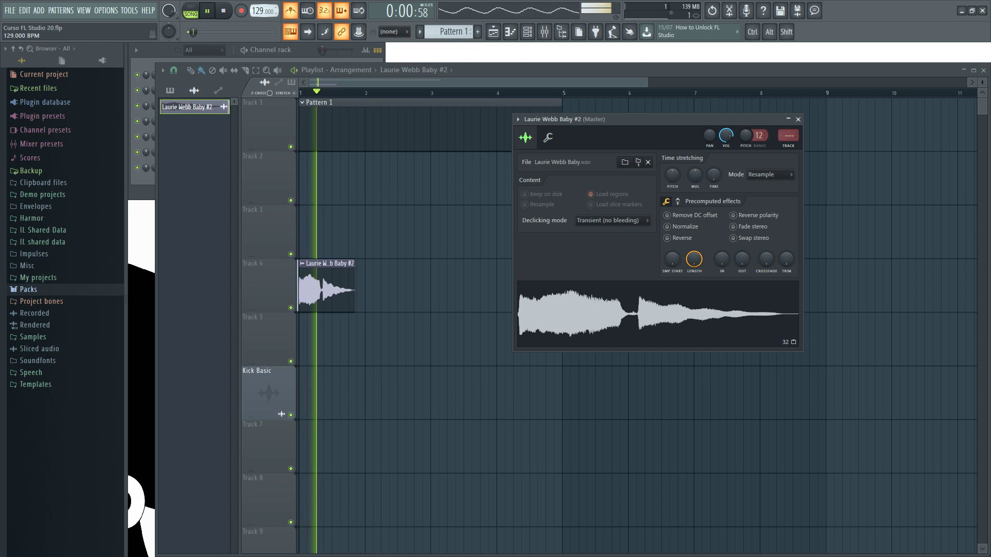
mouse_move(258, 12)
left_mouse_down()
mouse_move(258, 1)
mouse_move(258, 9)
left_mouse_up()
key("space")
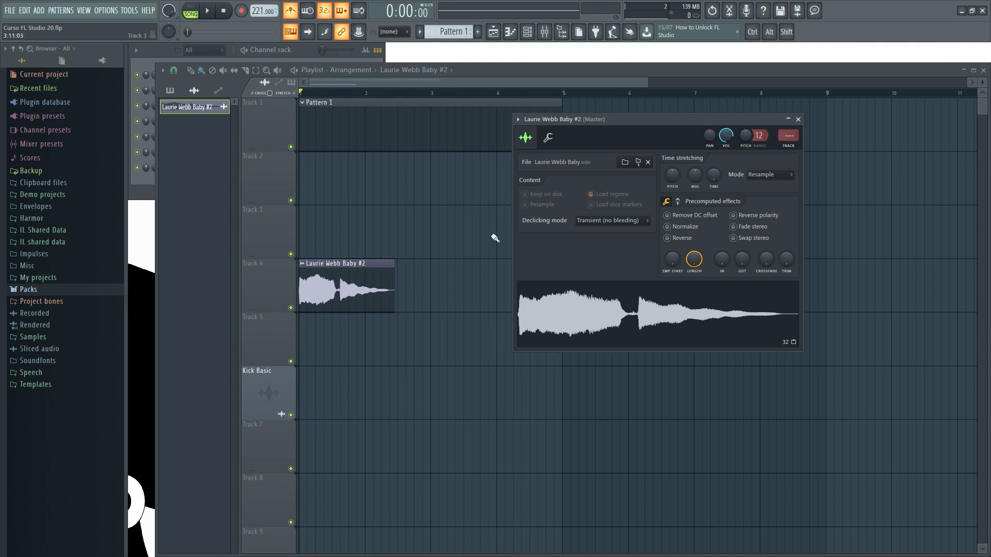
- Move the channel settings window aside and listen to the resampled clip at 221 BPM
left_click_drag(643, 118, 681, 122)
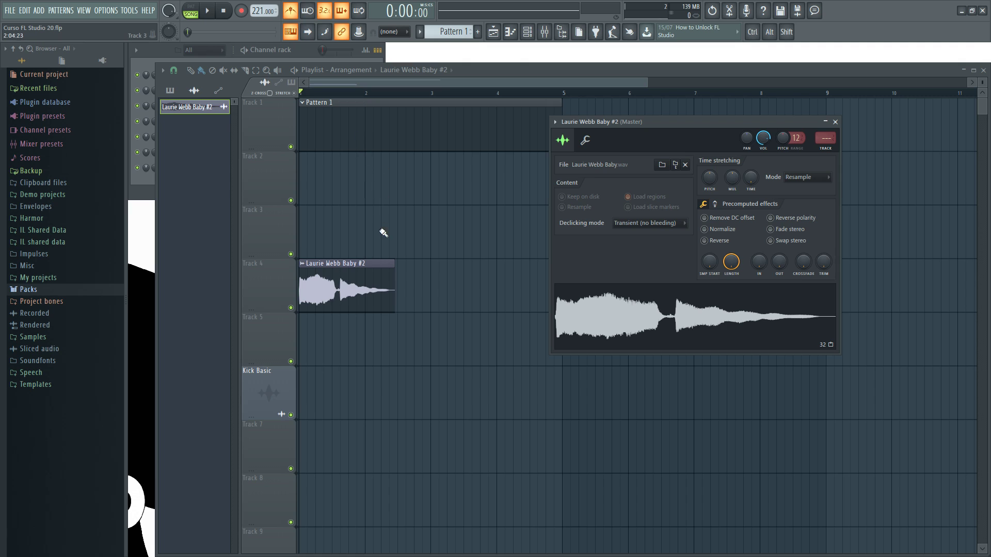
key("space")
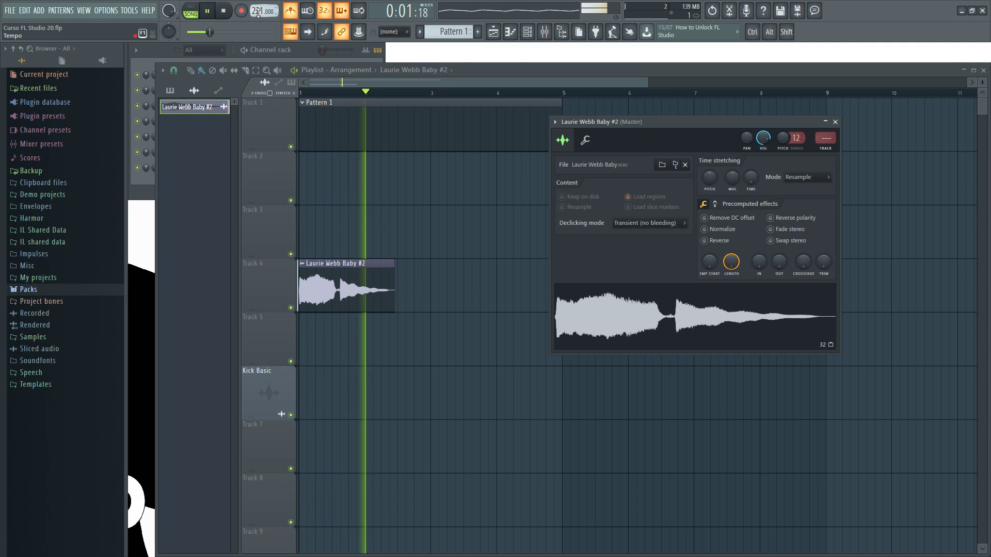
key("space")
- Return the project tempo to 128 BPM and listen to the clip in Resample mode
left_click_drag(258, 13, 258, 57)
left_click_drag(264, 21, 263, 2)
key("space")
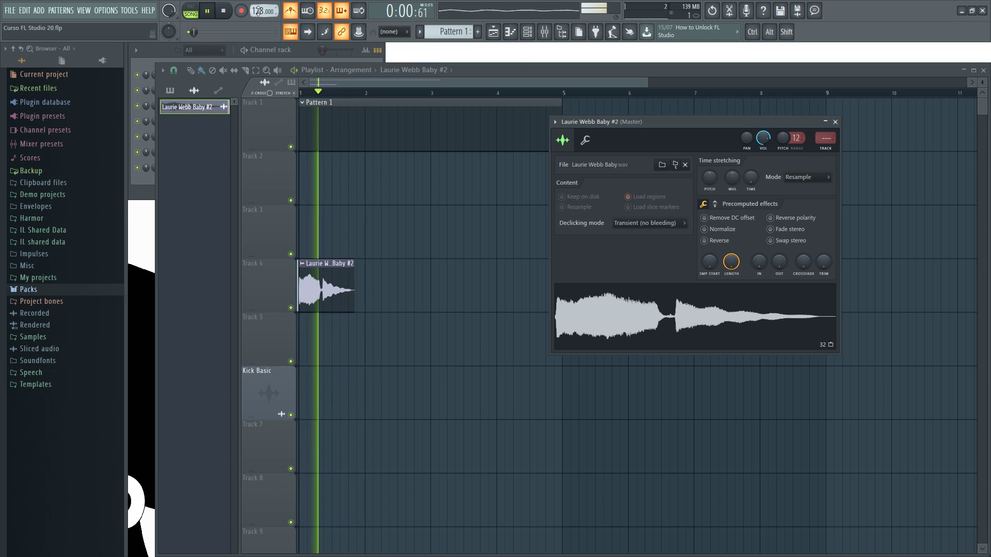
key("space")
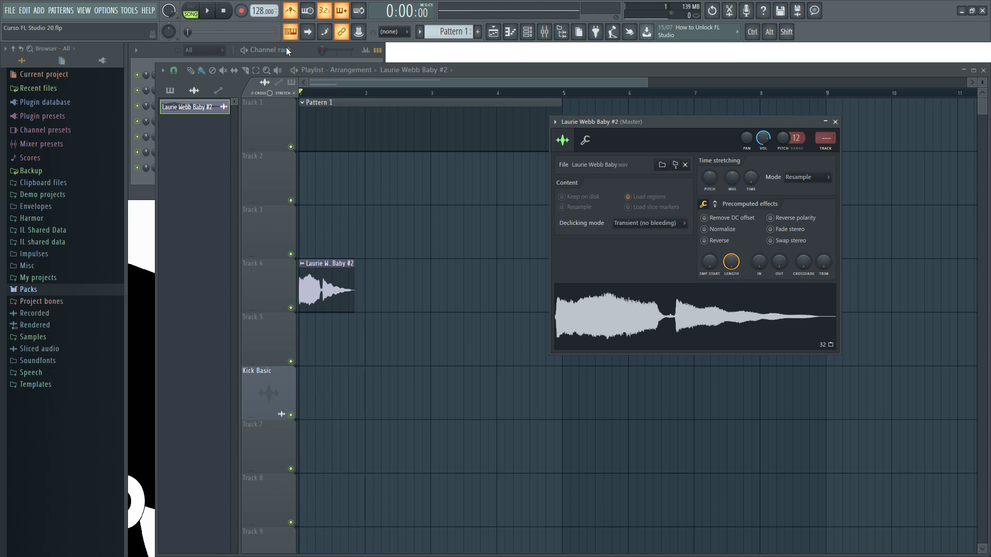
- Compare the resampled clip's playback before and after a tempo change
key("space")
key("space")
mouse_move(261, 12)
left_mouse_down()
mouse_move(261, 23)
mouse_move(261, 15)
left_mouse_up()
key("space")
key("space")
key("space")
key("space")
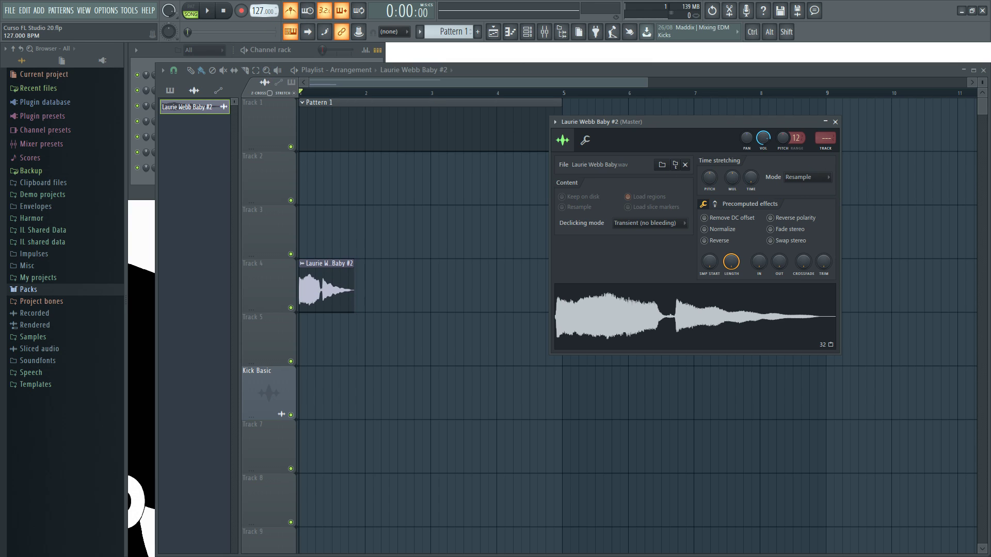
- Set the audio clip's time-stretching mode to Stretch and play it while changing the project tempo
left_click(817, 178)
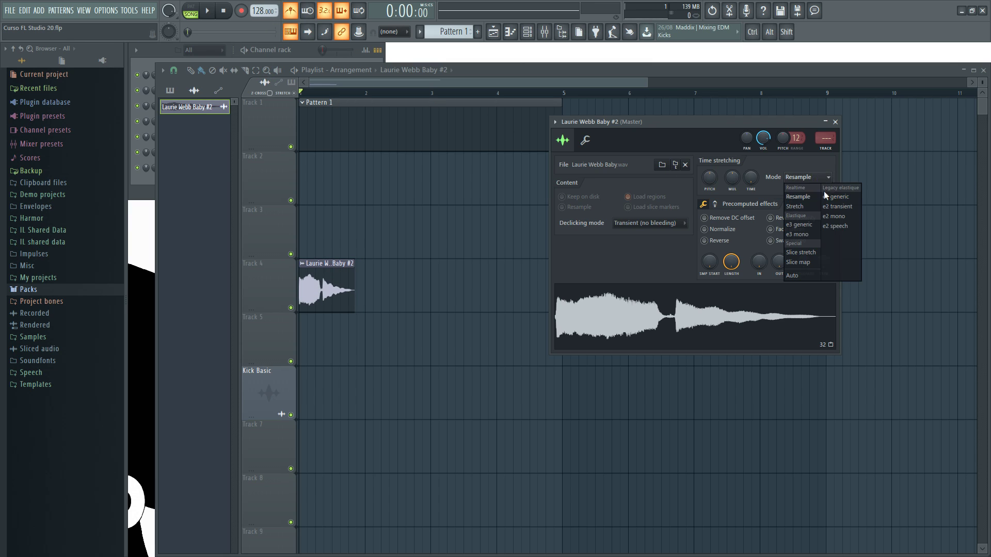
left_click(805, 207)
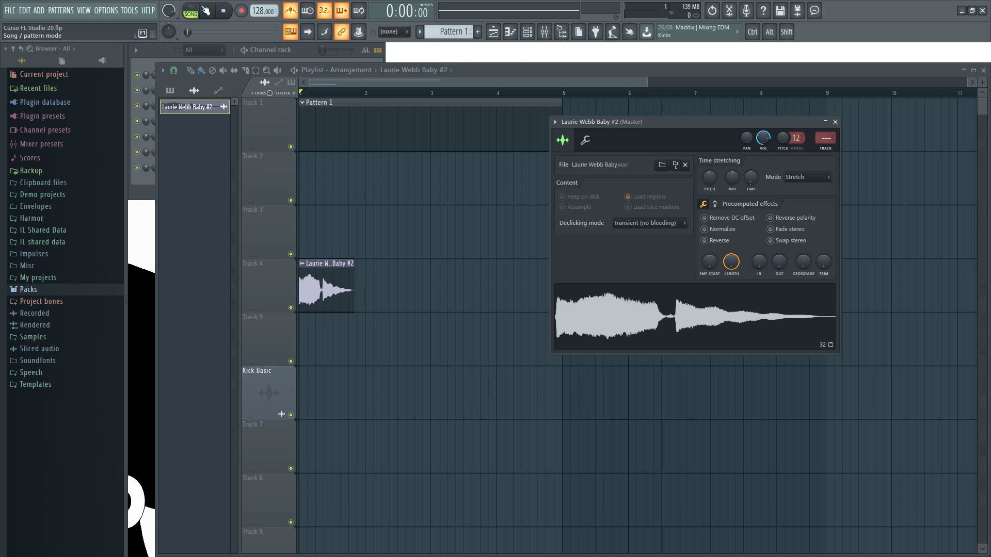
key("space")
mouse_move(258, 11)
left_mouse_down()
mouse_move(261, 1)
mouse_move(261, 17)
left_mouse_up()
key("space")
- Listen repeatedly to the clip in Stretch mode and restore the project tempo to 128 BPM
key("space")
key("space")
key("space")
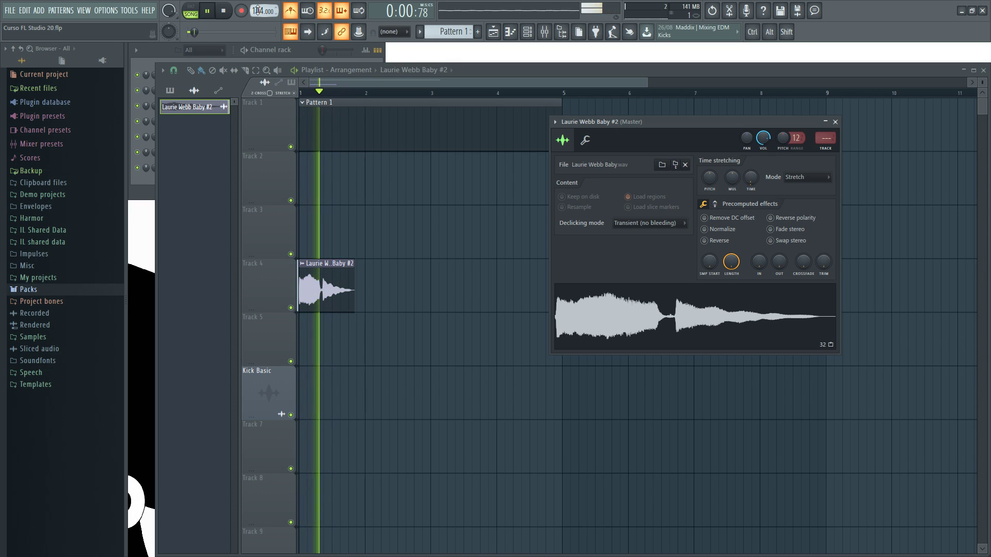
key("space")
left_click_drag(258, 10, 258, 5)
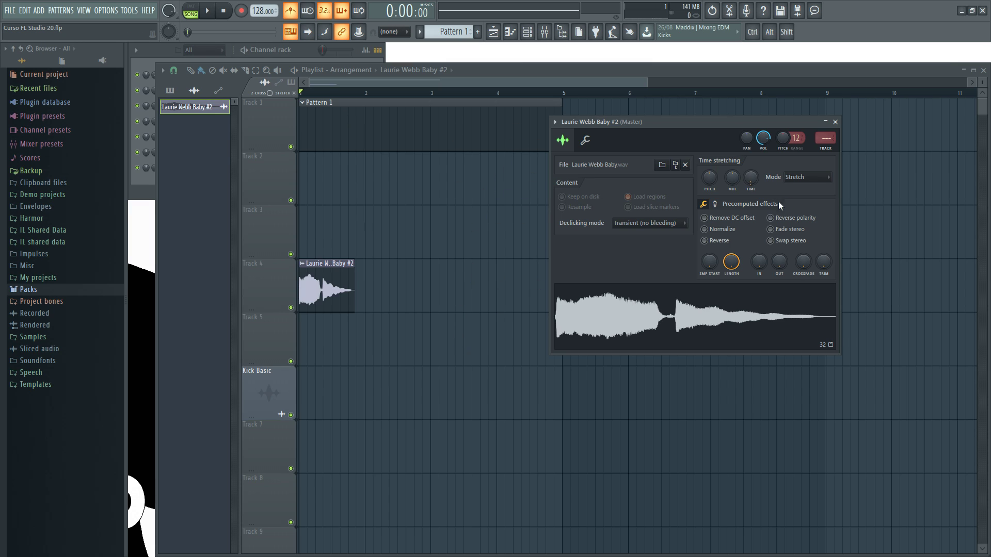
- Set the clip's time-stretching mode to Auto, and try the time multiplier before resetting it to default
left_click(815, 177)
left_click(800, 207)
left_click_drag(789, 125, 741, 124)
left_click(769, 177)
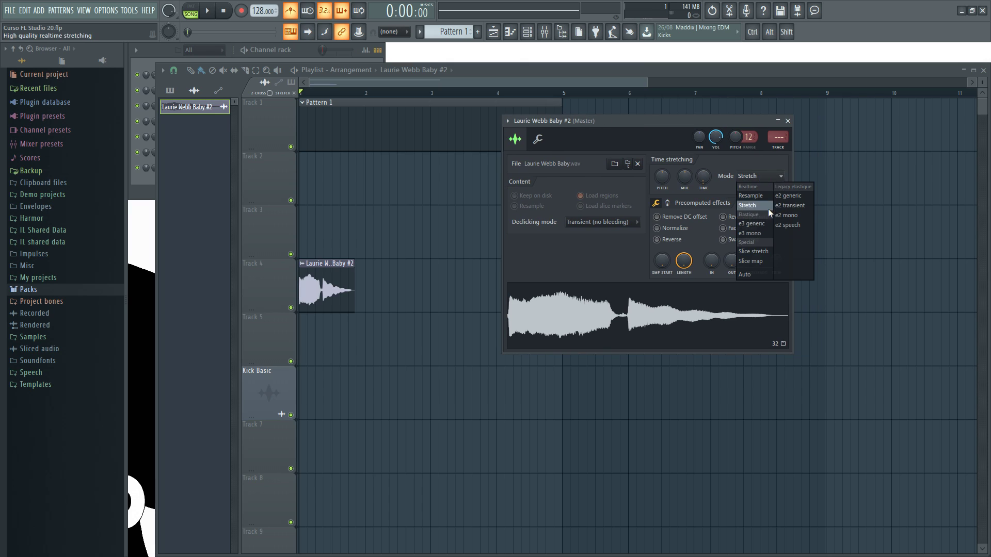
left_click(750, 274)
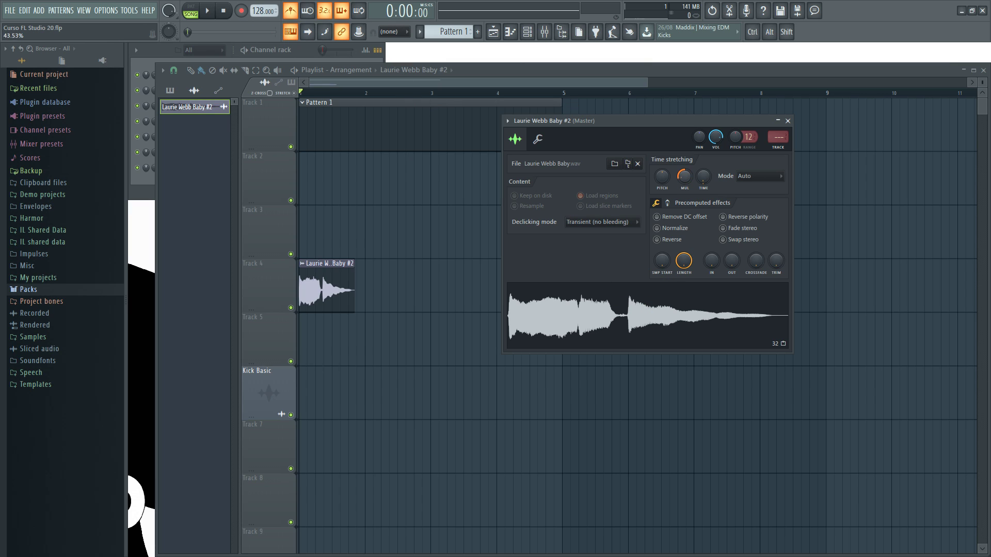
left_click_drag(685, 176, 687, 179)
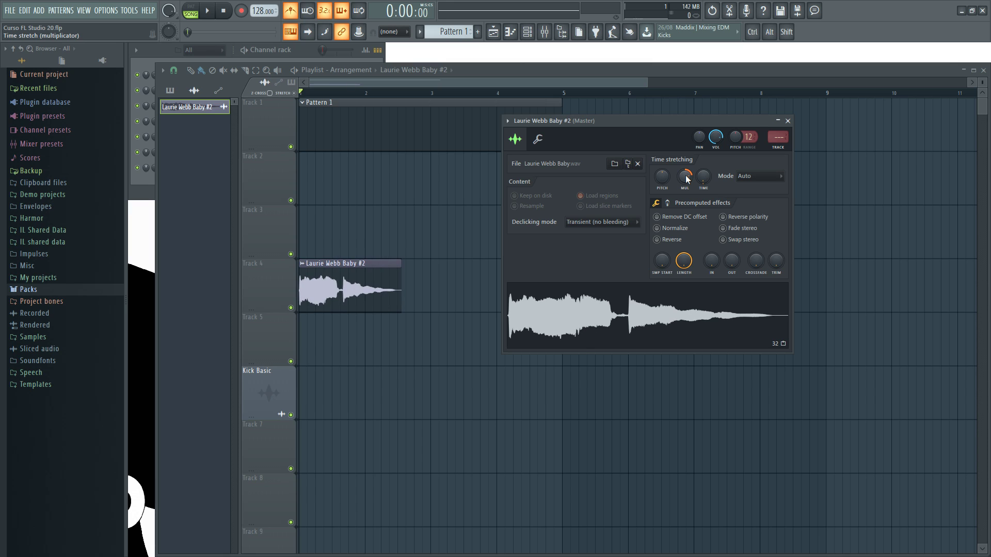
left_click(686, 176, "alt")
- Switch the stretching mode to Resample, and try the time multiplier before resetting it
left_click(754, 178)
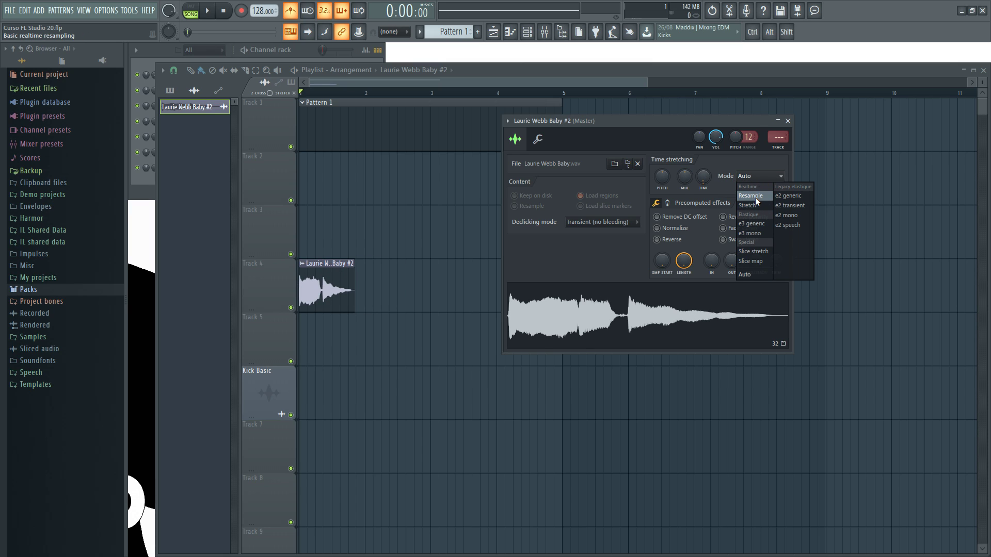
left_click(754, 197)
left_click_drag(684, 177, 685, 179)
left_click(685, 178, "alt")
- Switch the stretching mode to Stretch, and test the time multiplier before resetting it
left_click(763, 175)
left_click(766, 206)
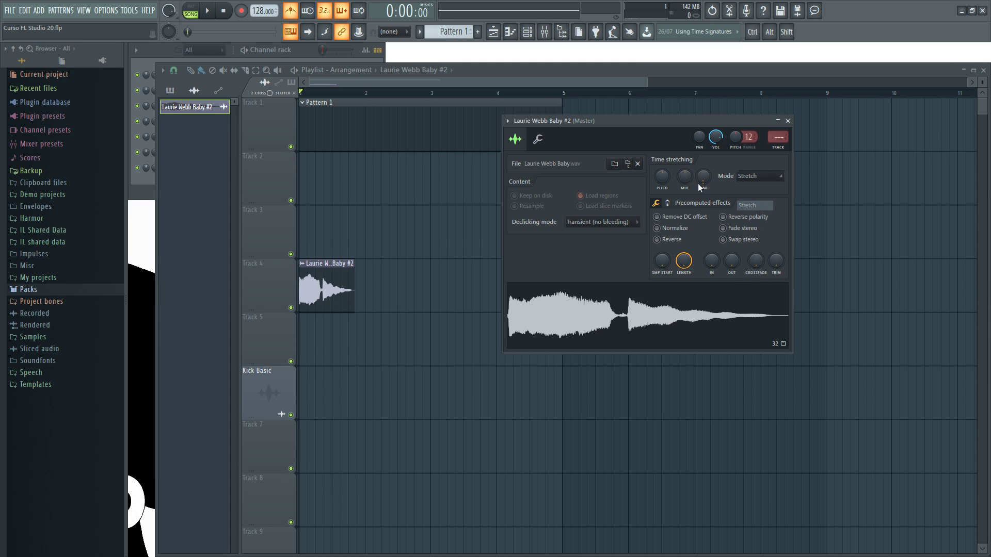
left_click_drag(685, 177, 687, 181)
left_click(686, 178, "alt")
- Set the clip's time-stretching mode back to Auto and start playback
left_click(762, 176)
left_click(752, 273)
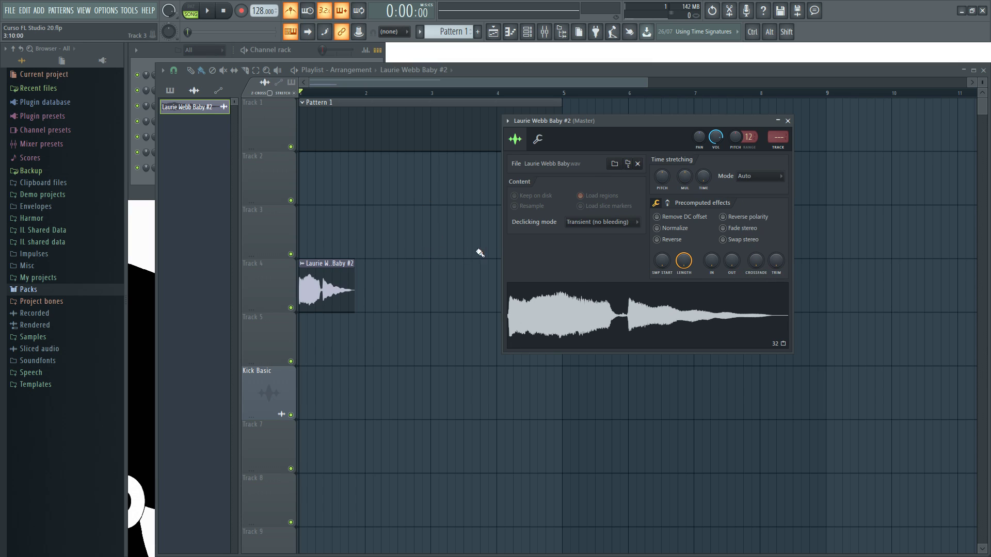
left_click(756, 177)
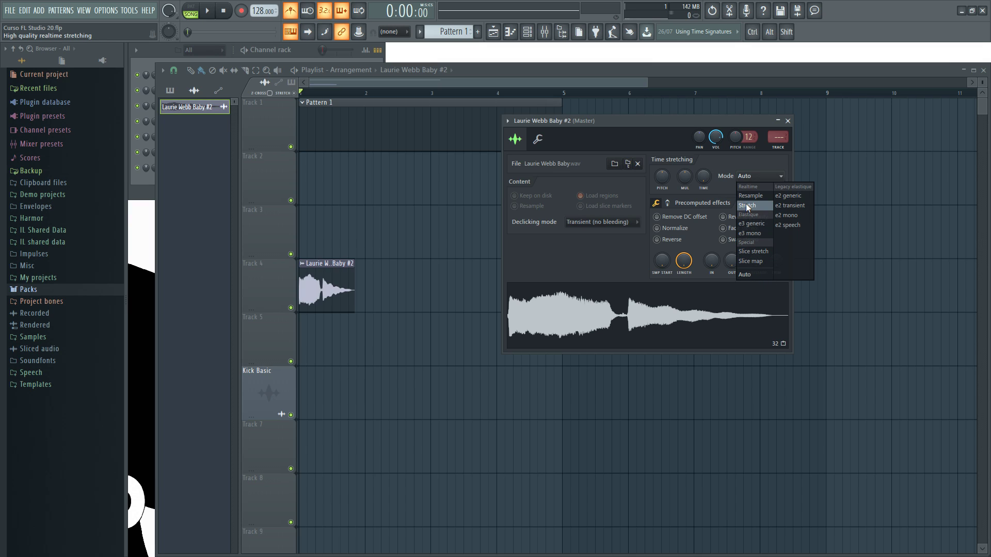
left_click(686, 124)
key("space")
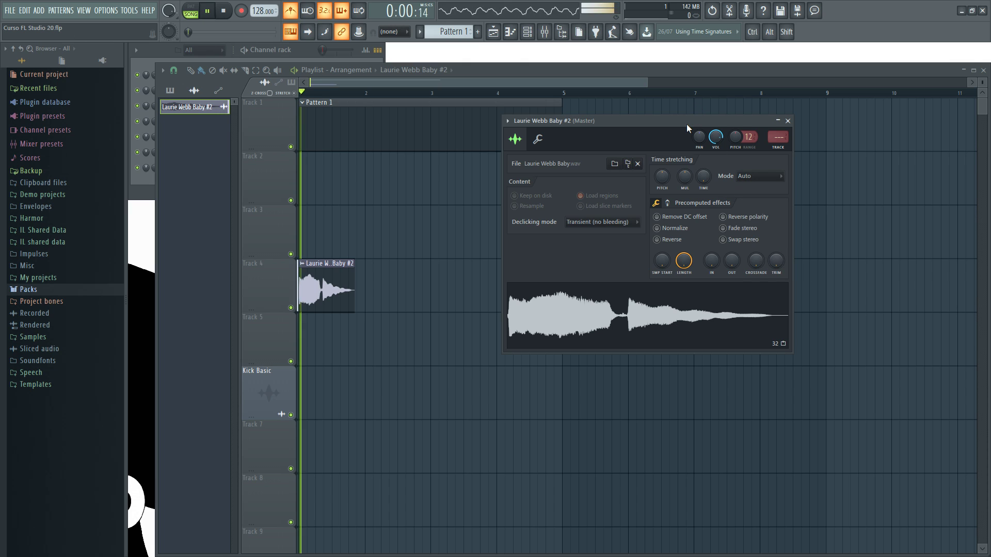
- Compare the clip's playback in Auto mode at different tempos, finishing with the project tempo at 120 BPM
key("space")
left_click_drag(259, 10, 259, 8)
key("space")
mouse_move(264, 10)
left_mouse_down()
mouse_move(264, 1)
mouse_move(264, 88)
mouse_move(264, 0)
left_mouse_up()
key("space")
key("space")
key("space")
key("space")
key("space")
key("space")
key("space")
- Set the audio clip's time-stretching mode to Stretch and shift its settings window slightly
left_click(750, 178)
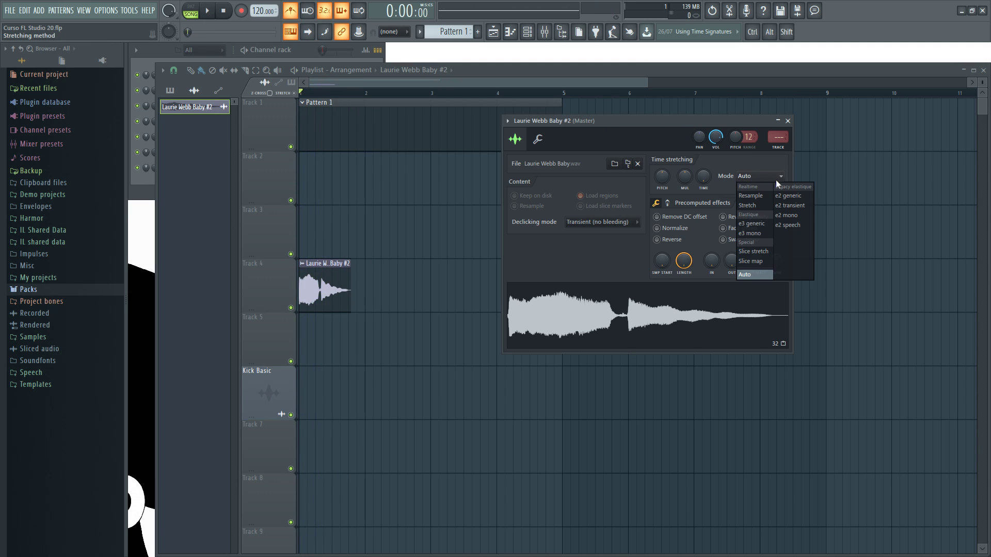
left_click(746, 204)
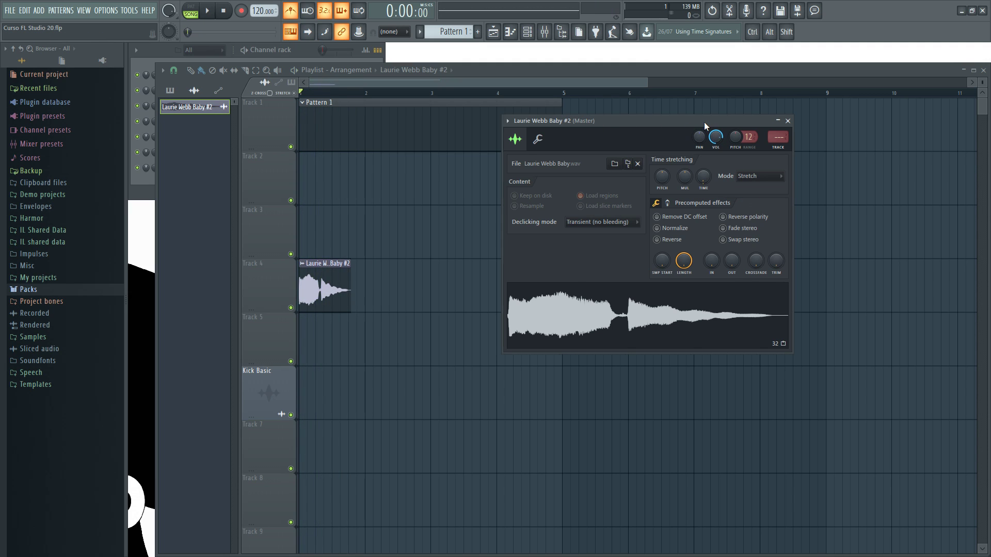
left_click_drag(704, 124, 709, 125)
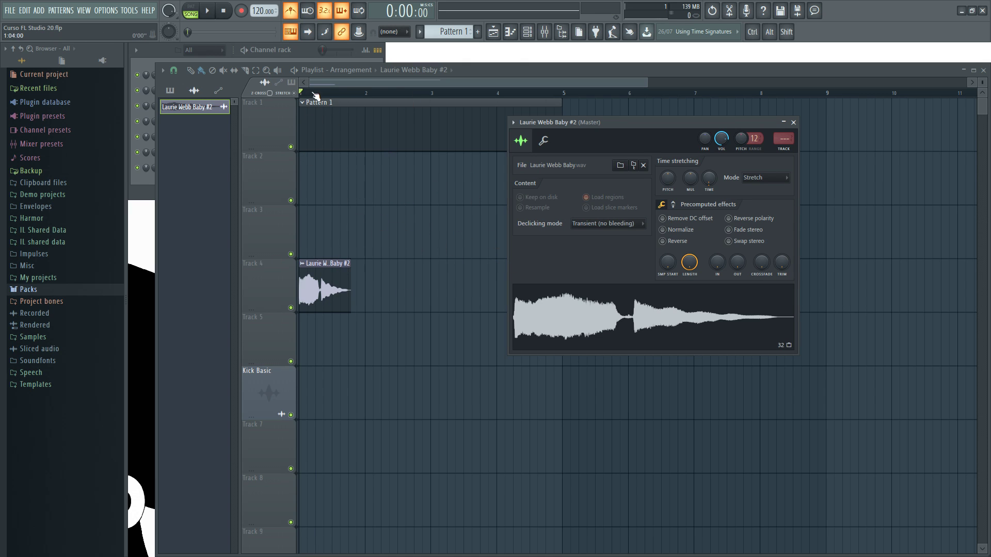
- Bring the Playlist forward, and reopen the audio clip's channel settings from the Channel rack
left_click(391, 81)
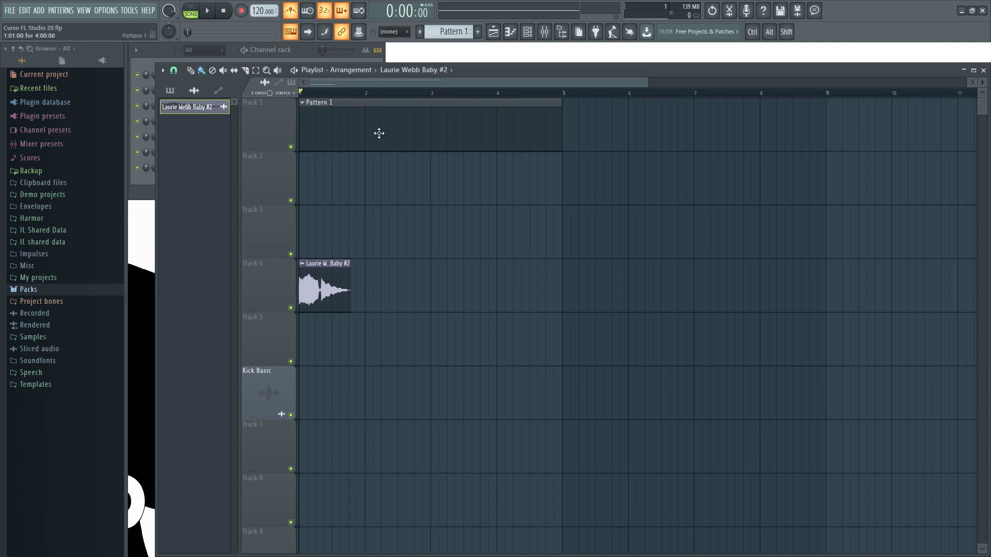
mouse_move(351, 291)
left_mouse_down()
mouse_move(432, 291)
mouse_move(350, 292)
left_mouse_up()
left_click(305, 53)
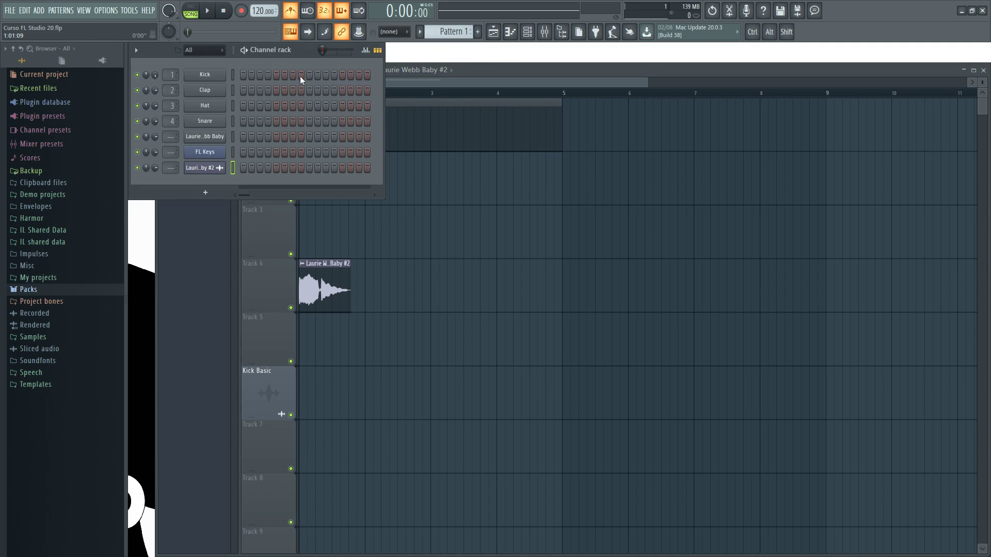
left_click(214, 167)
left_click_drag(627, 123, 583, 114)
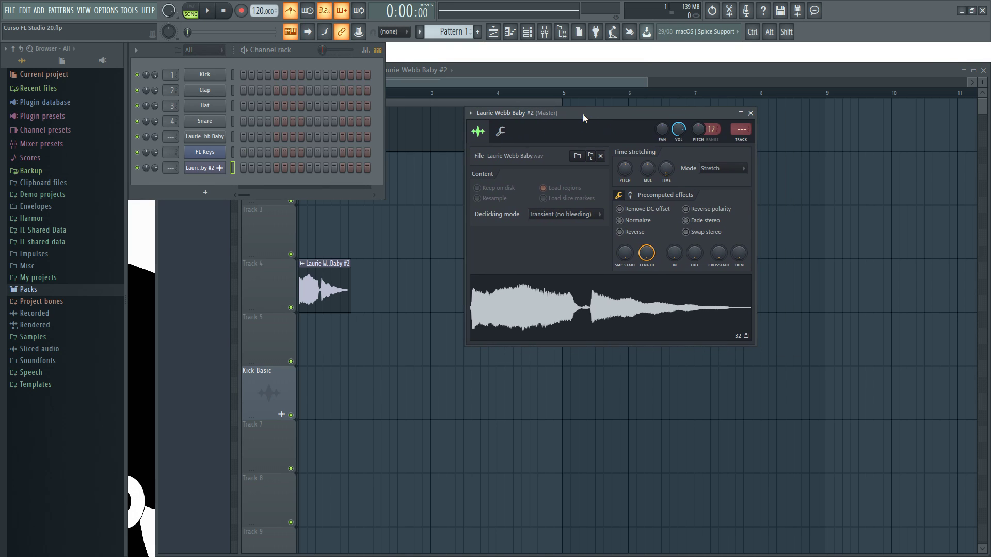
- Shift the Pattern 1 clip along Track 1 of the Playlist and move it back to bar 1
left_click(602, 68)
scroll(378, 217, "up", 3)
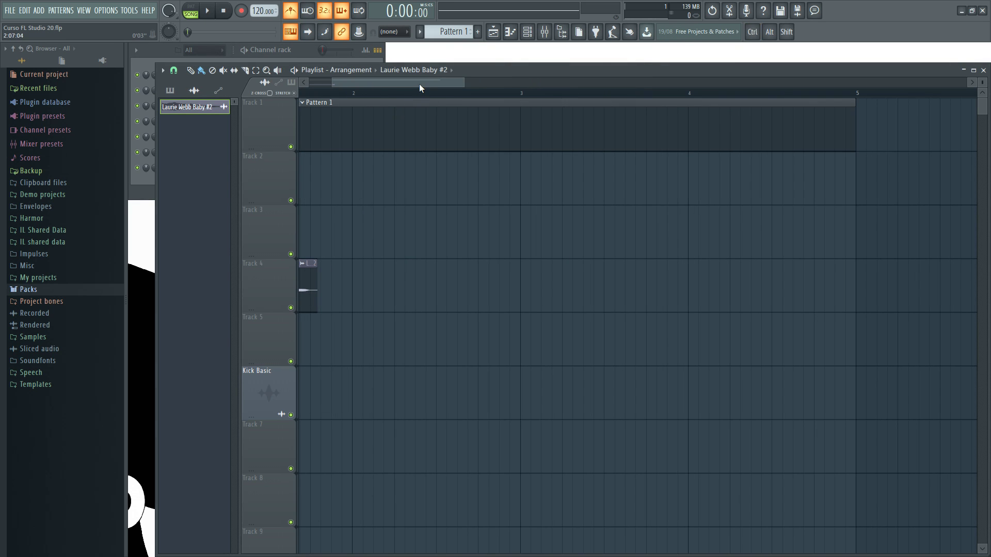
scroll(408, 215, "down", 3)
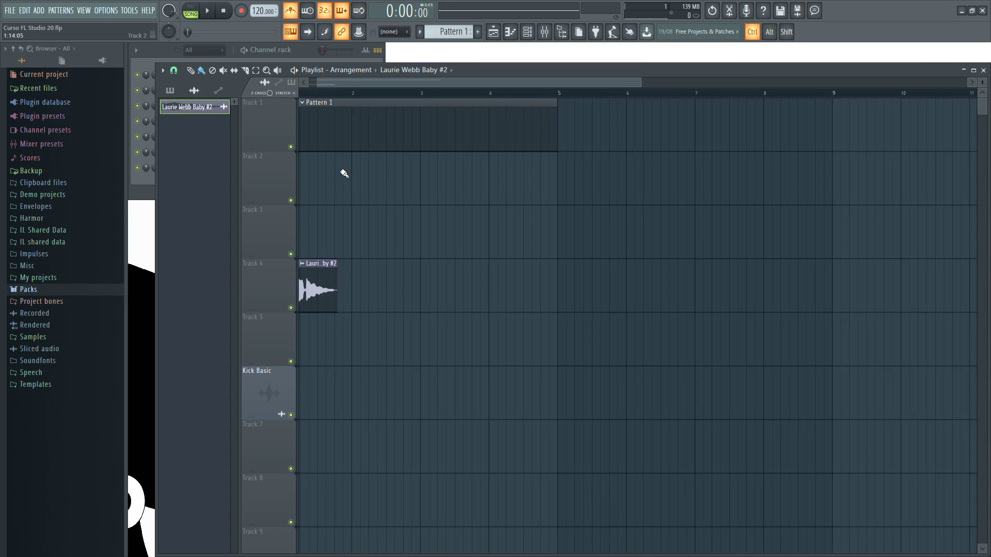
scroll(471, 87, "left", 2)
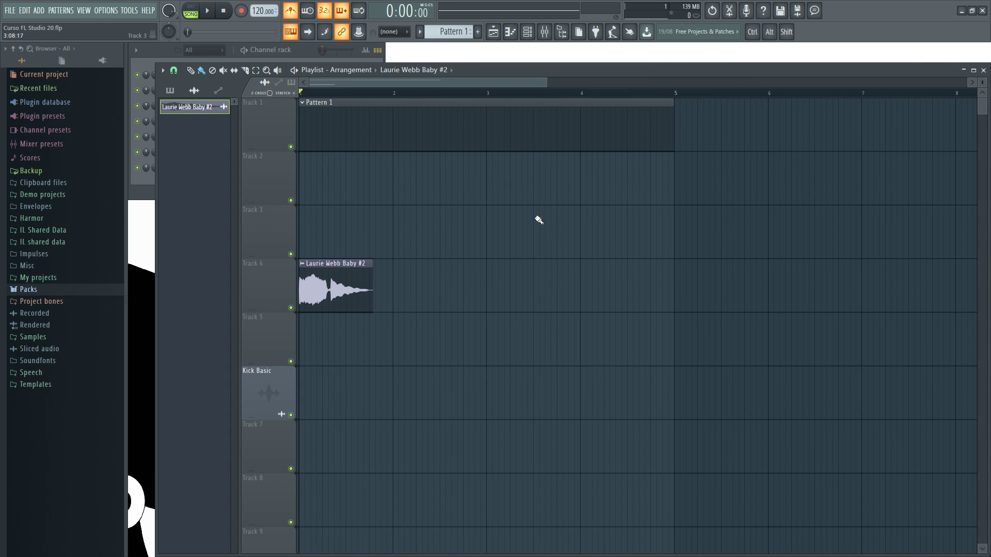
scroll(339, 208, "down", 2)
scroll(330, 272, "up", 2)
left_click_drag(330, 276, 338, 282)
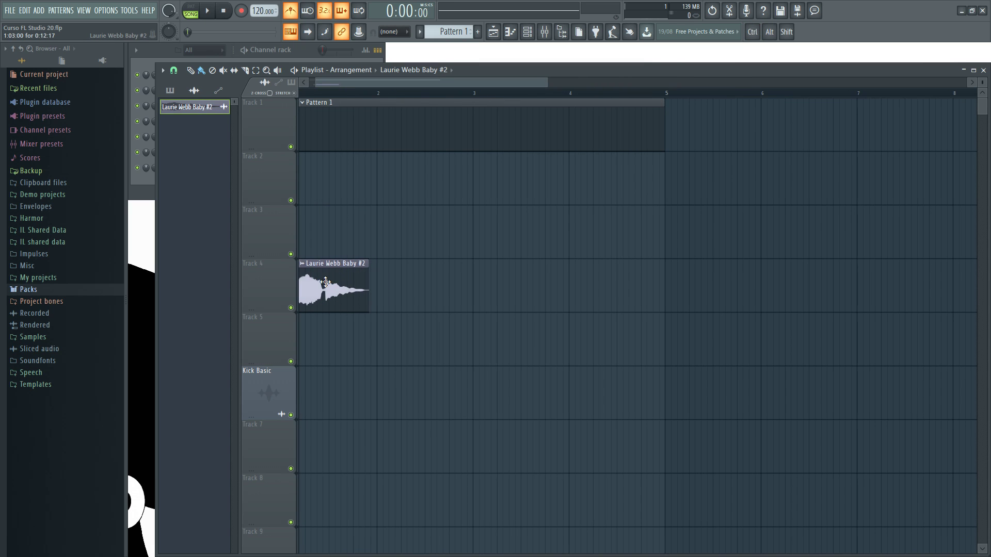
left_click_drag(341, 125, 360, 124)
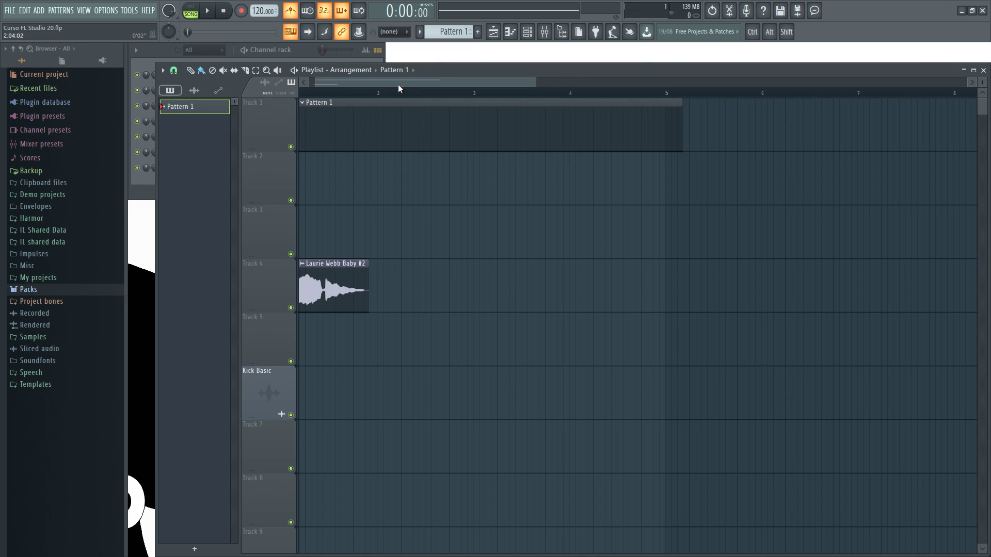
left_click_drag(397, 84, 378, 86)
left_click_drag(351, 118, 333, 120)
left_click_drag(335, 287, 322, 287)
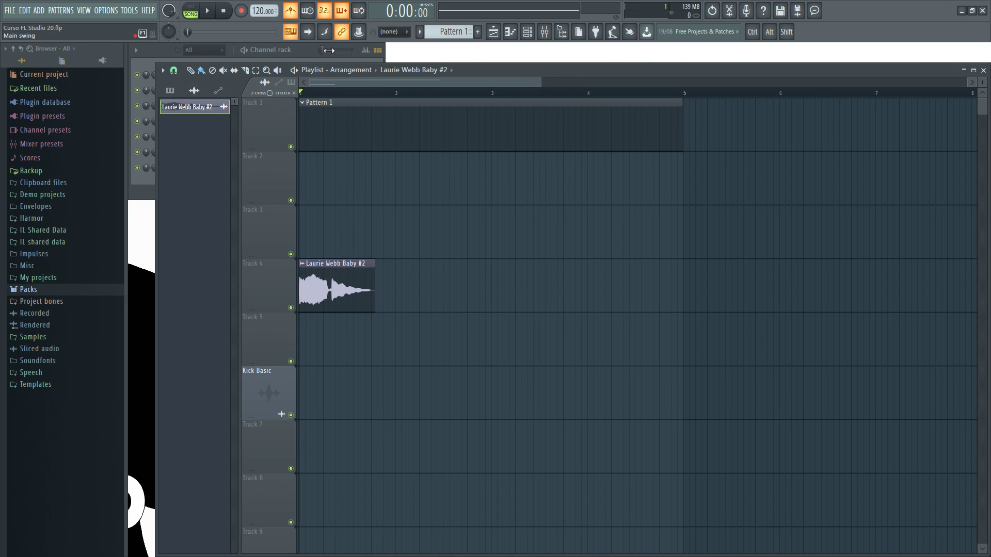
- Show the Channel rack and open the audio clip channel's settings, placing the window beside the rack
key("F6")
left_click(204, 168)
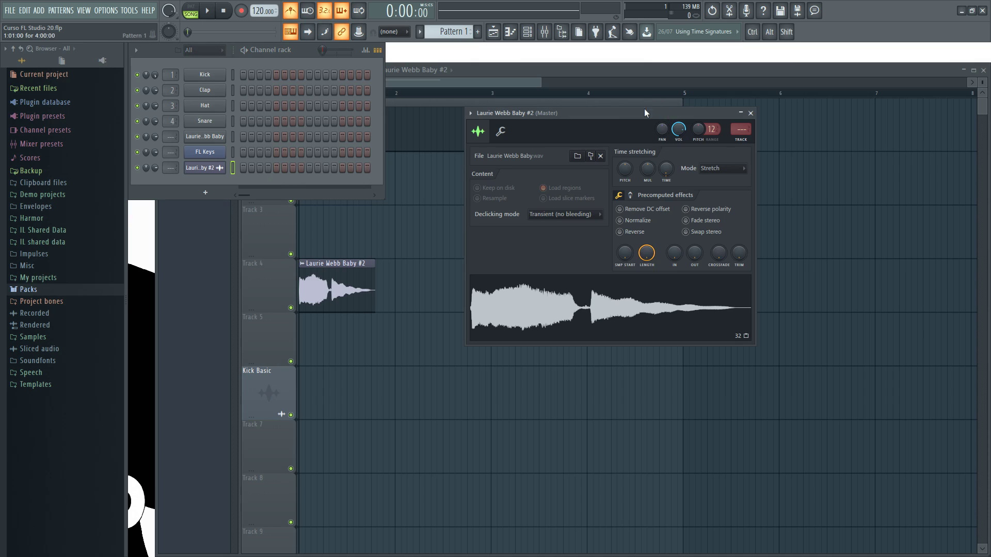
left_click_drag(633, 114, 592, 106)
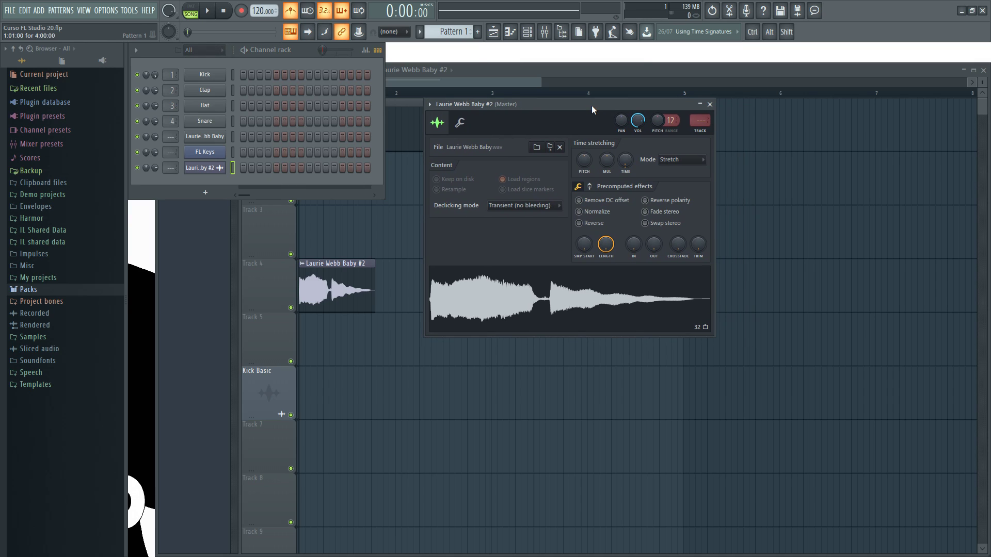